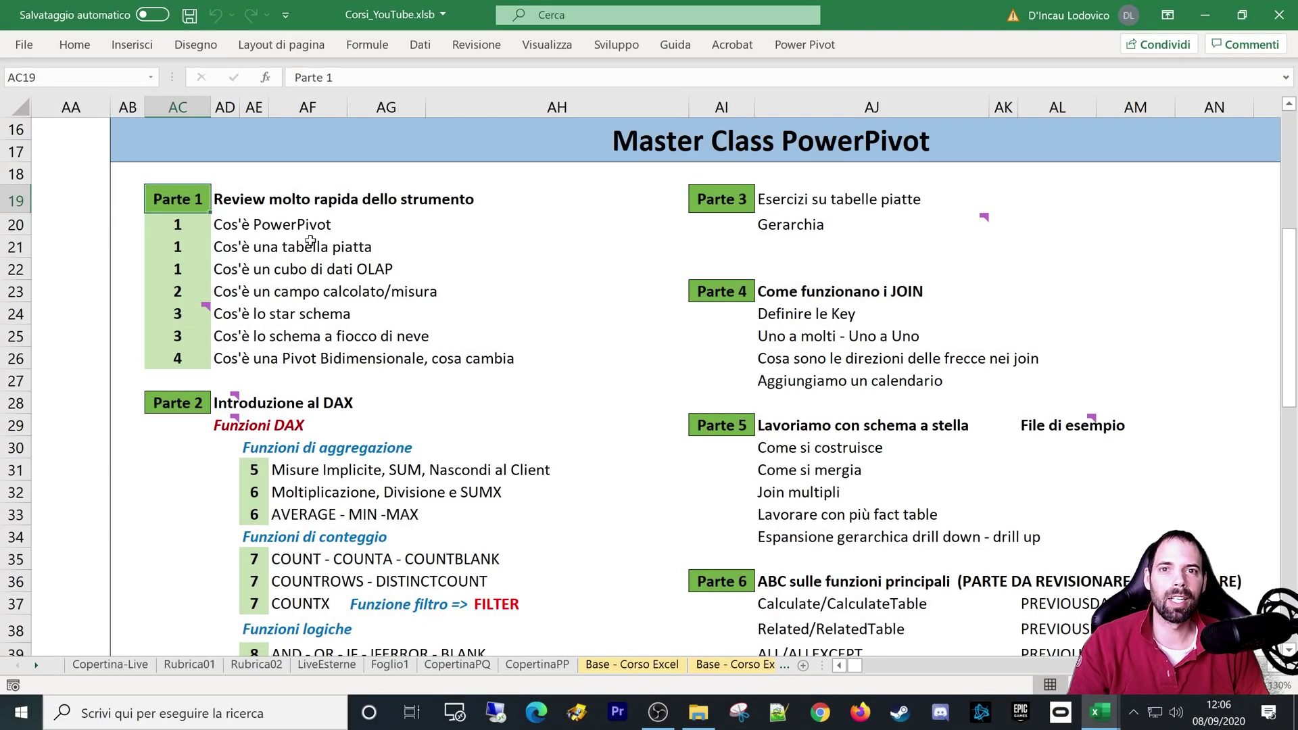
Step: Review the lesson 10 list of text functions in the course outline
scroll(303, 292, "down", 1)
scroll(301, 268, "down", 3)
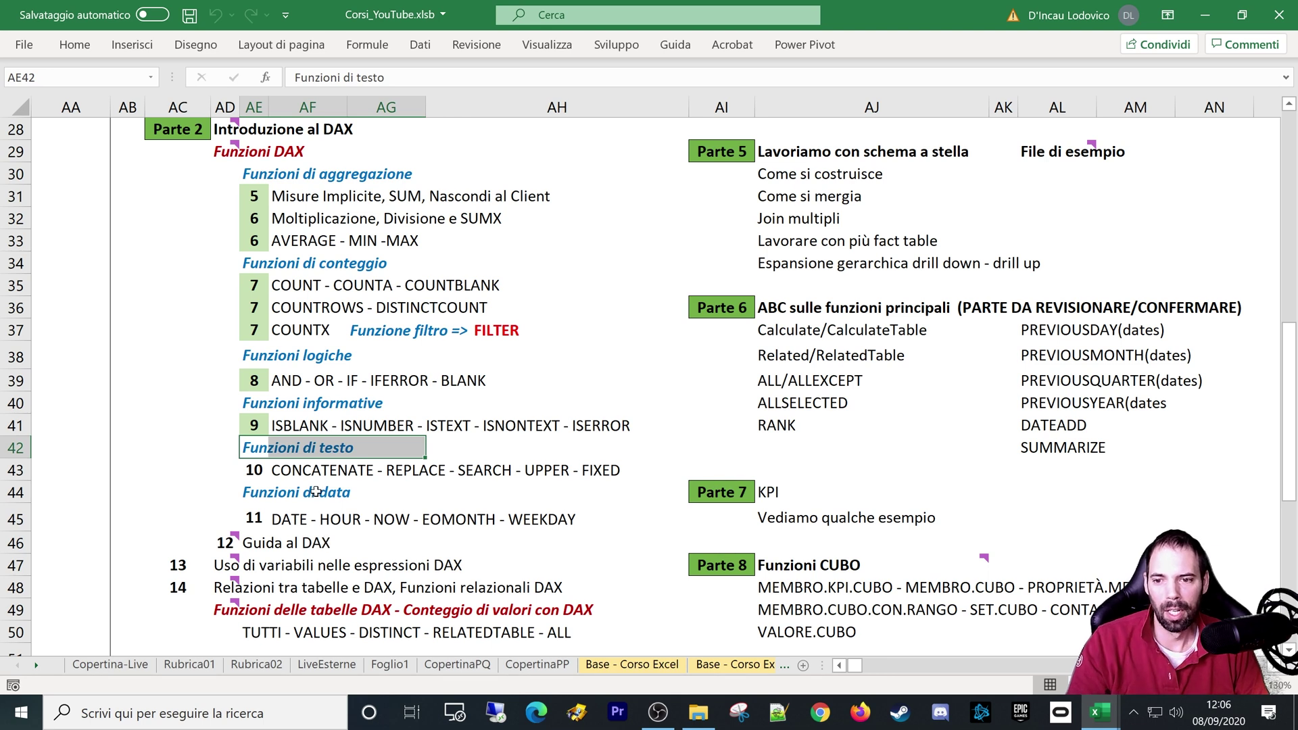
left_click(291, 471)
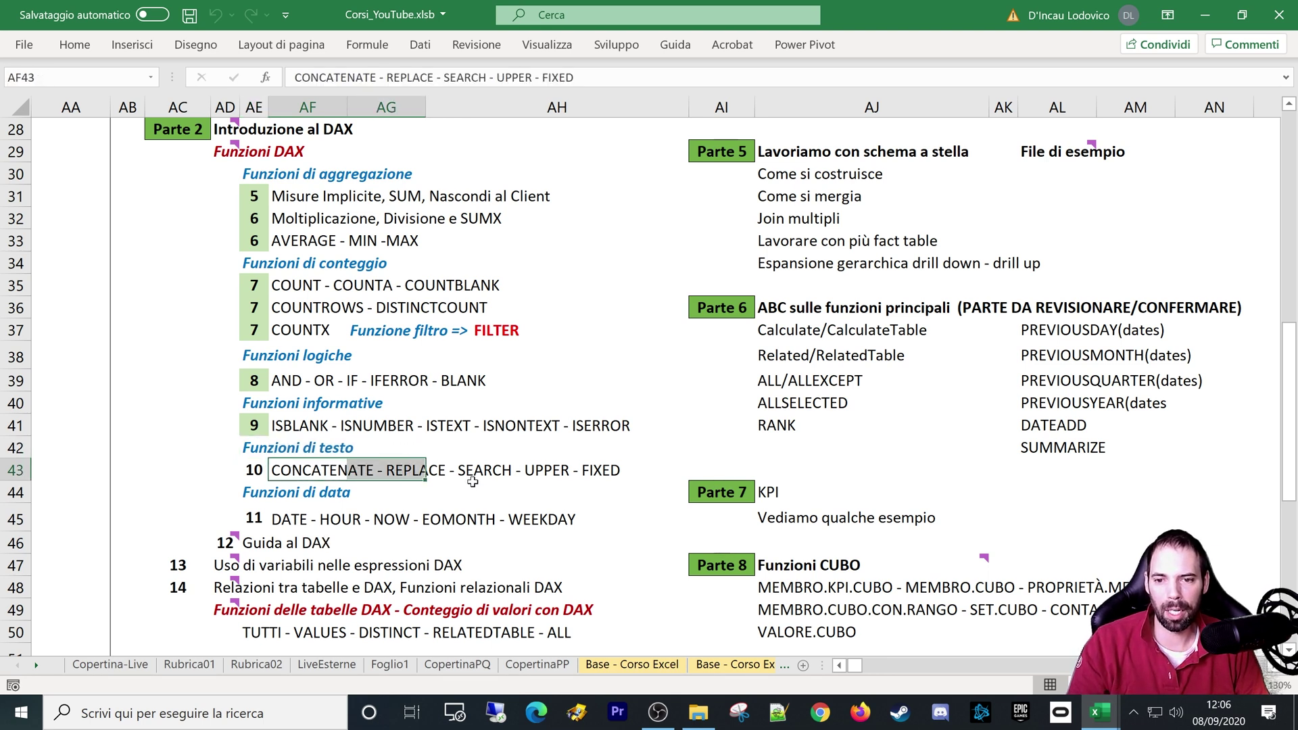
left_click(496, 480)
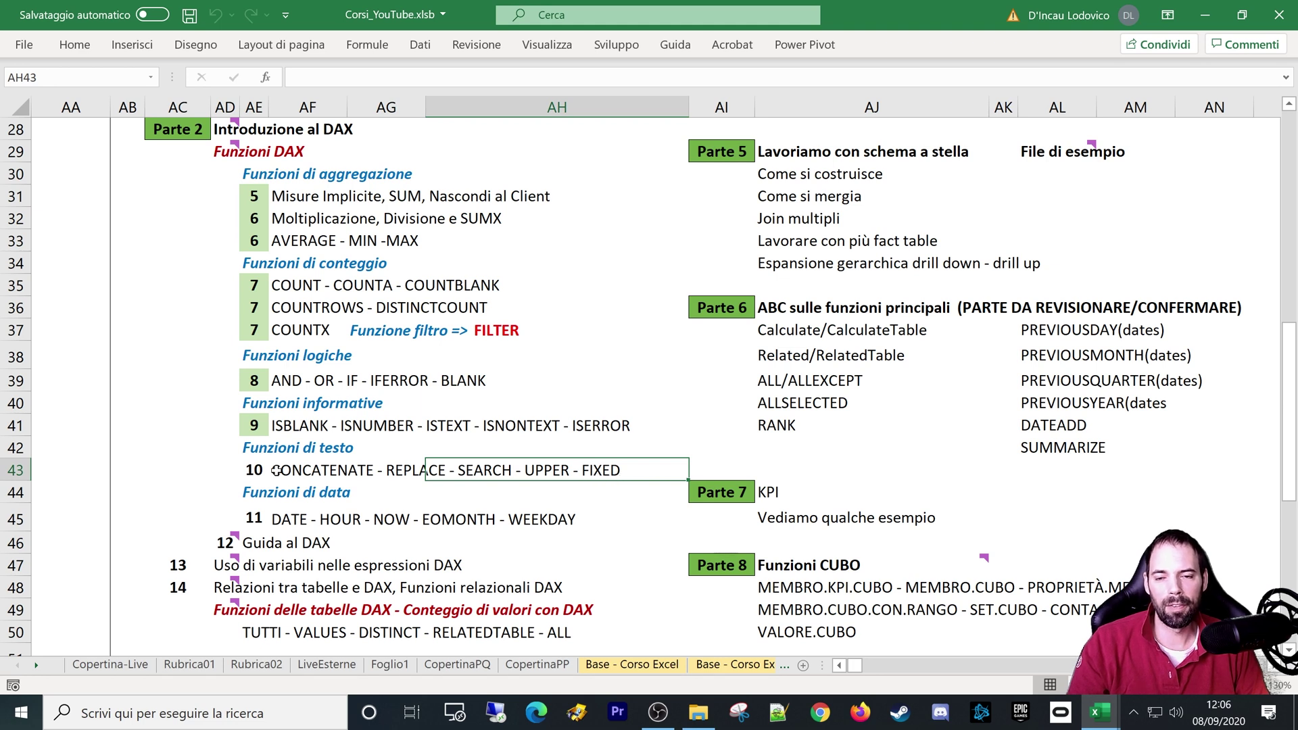
left_click_drag(269, 475, 557, 466)
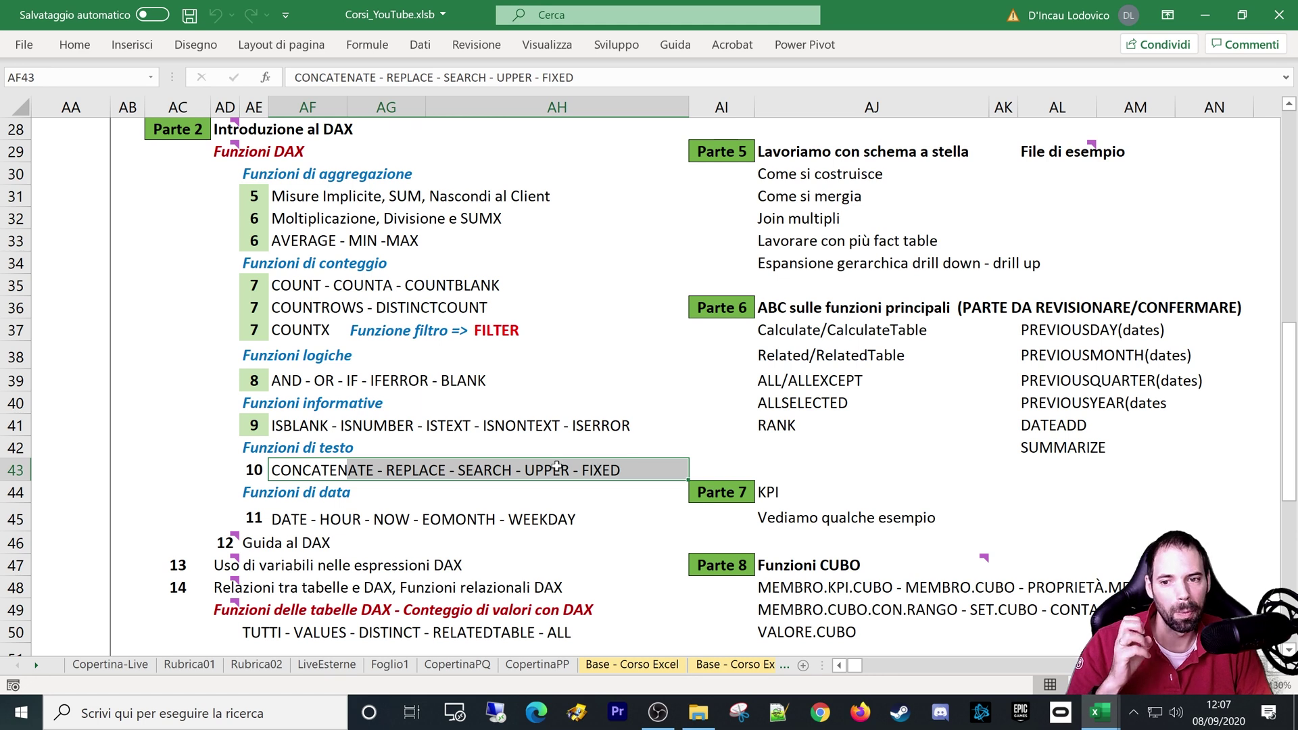
left_click(252, 474)
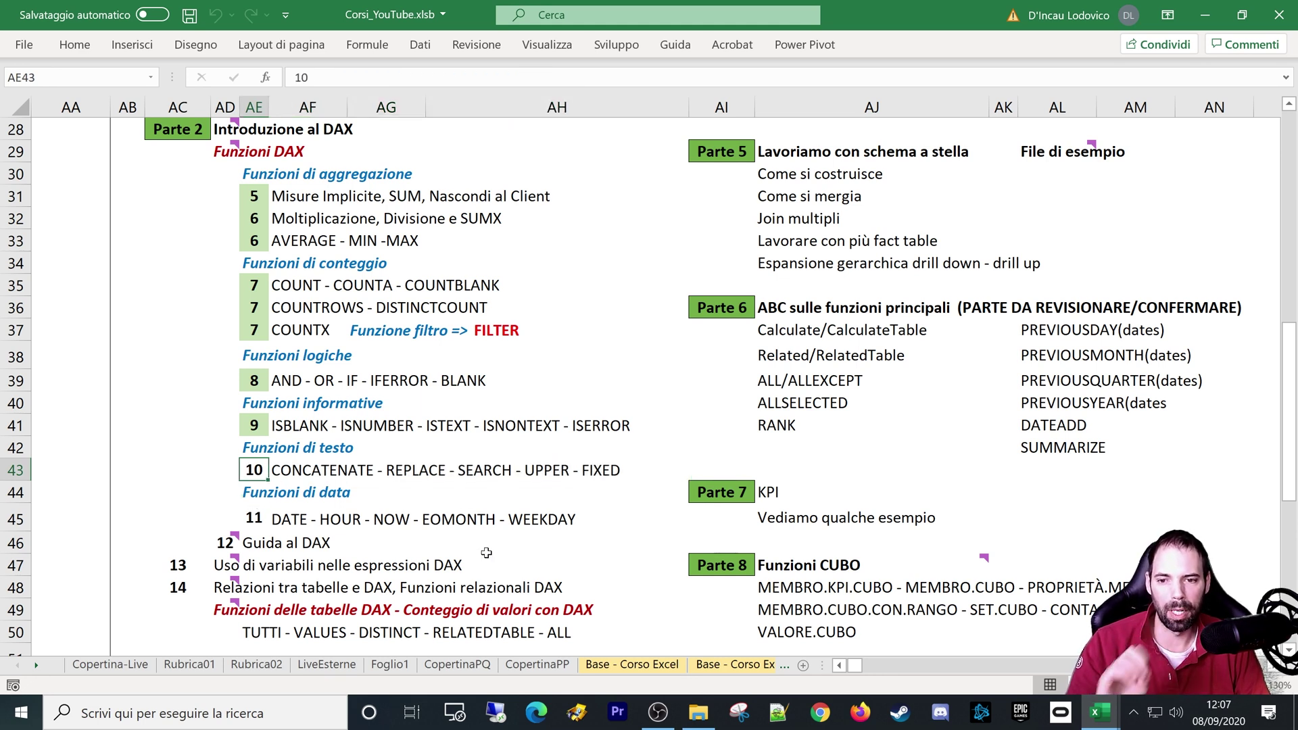
mouse_move(1098, 712)
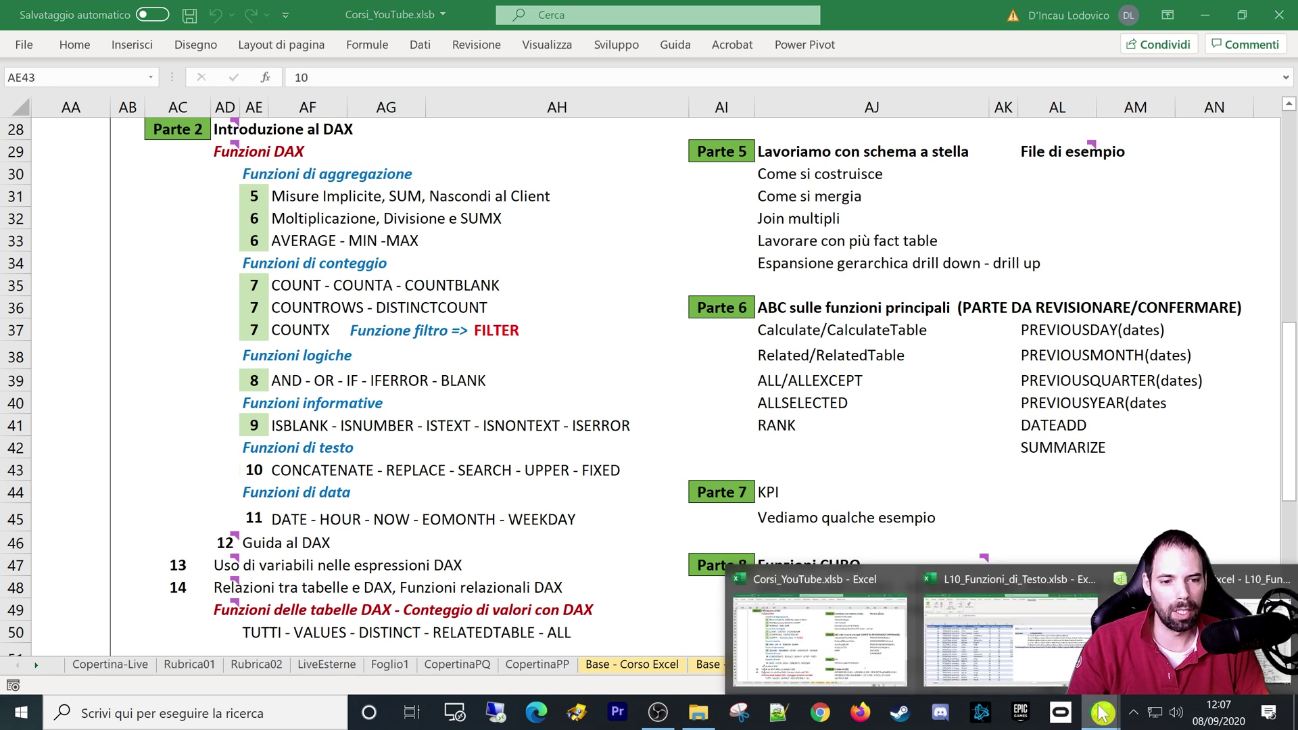
Step: Switch to L10_Funzioni_di_Testo and open its data model in Power Pivot from the pivot
left_click(1095, 666)
mouse_move(65, 253)
left_mouse_down()
mouse_move(586, 322)
mouse_move(632, 591)
left_mouse_up()
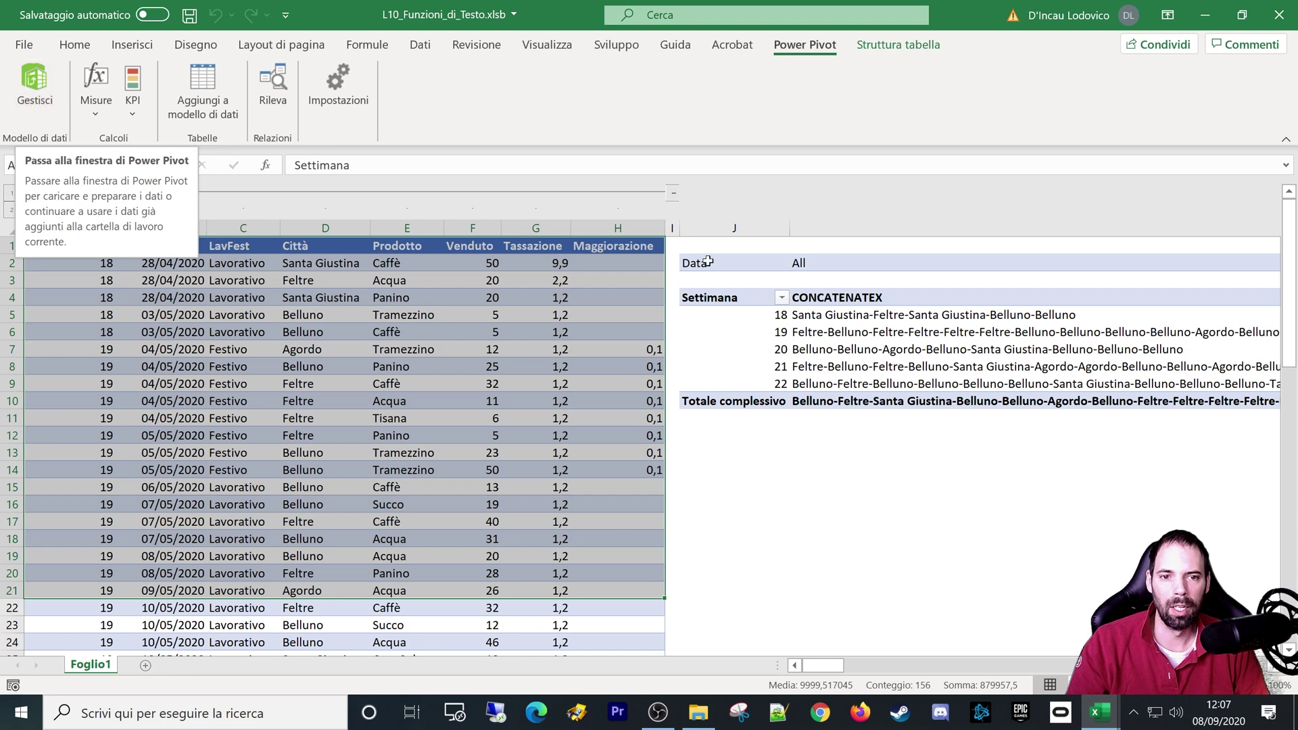
left_click(886, 331)
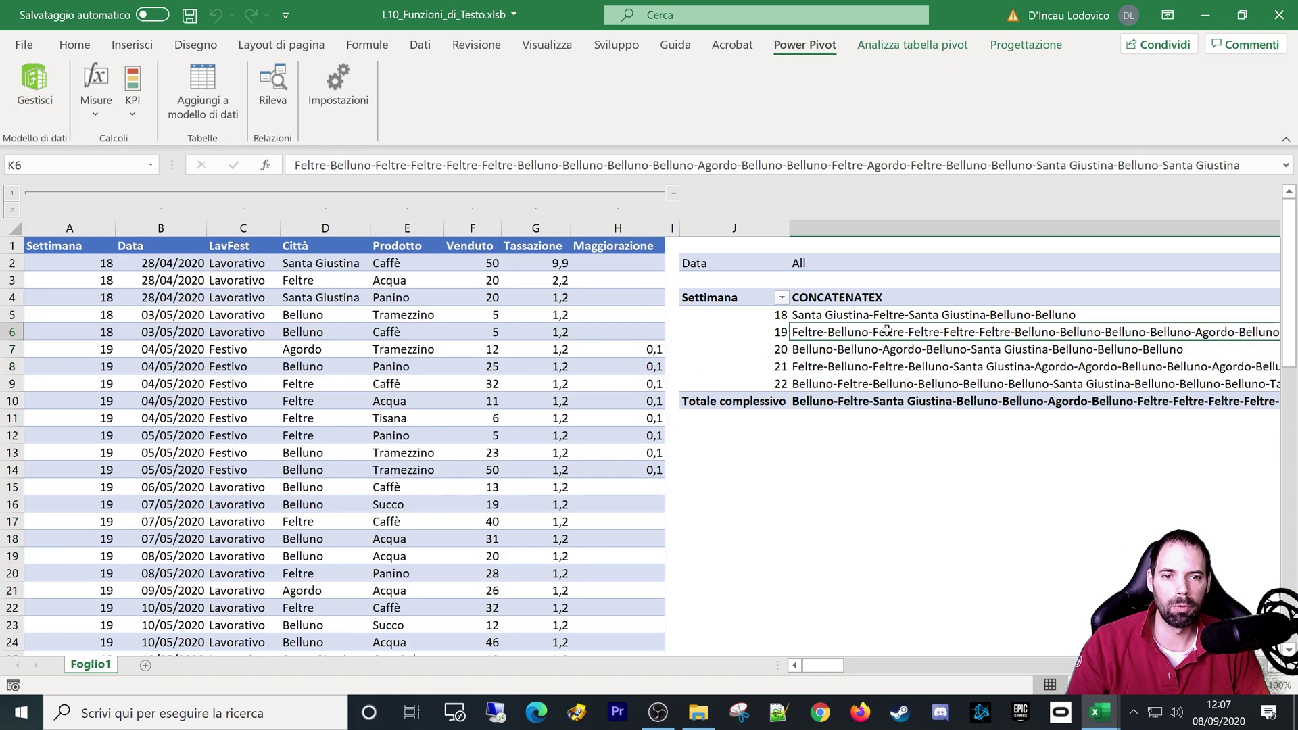
left_click(31, 110)
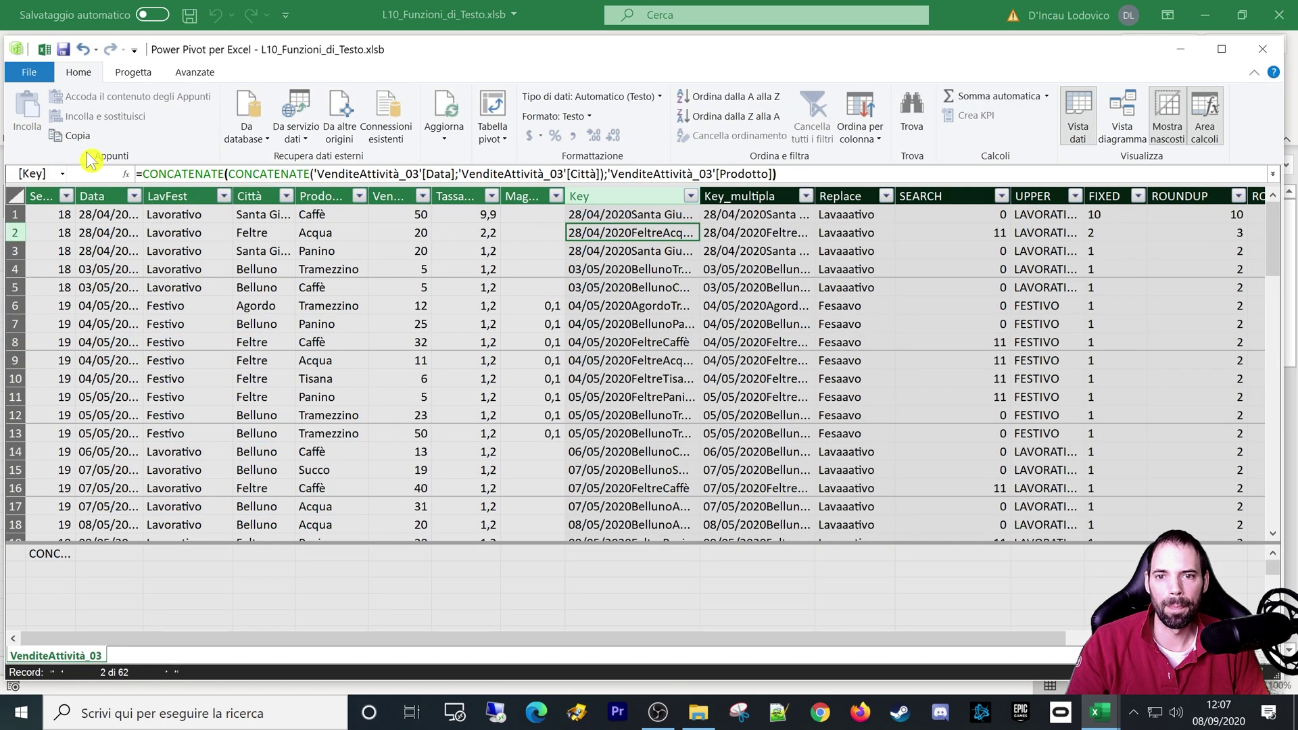
Step: Inspect row 2's values and the Key column's nested CONCATENATE of Data and Città
left_click(629, 270)
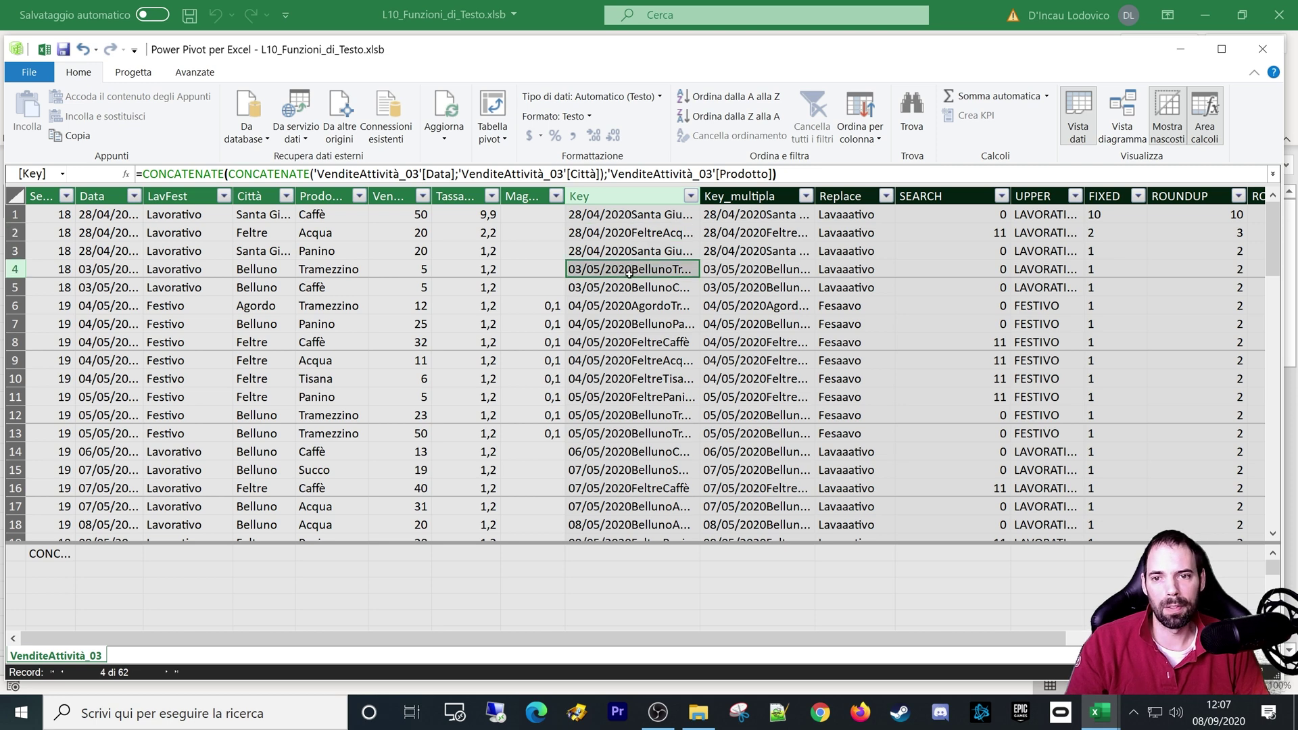
left_click(194, 233)
left_click(261, 233)
left_click(318, 234)
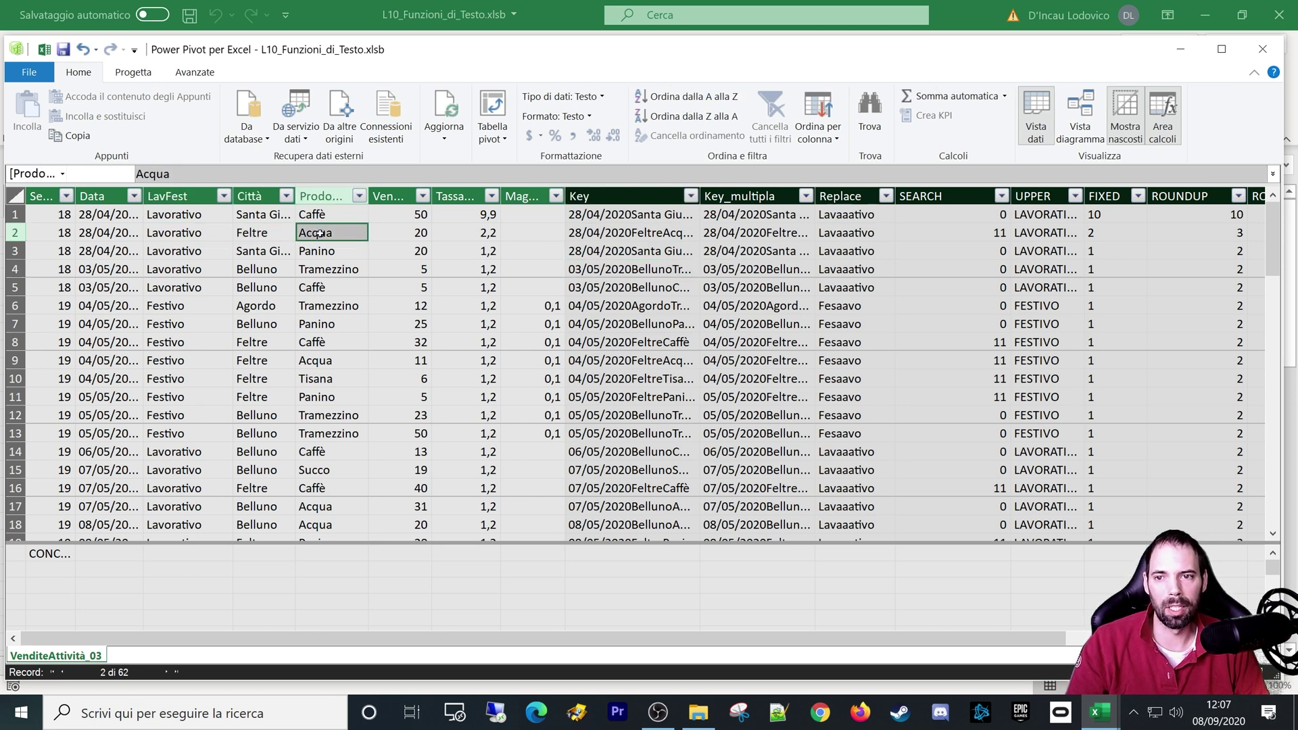
left_click(213, 233)
left_click(273, 236)
left_click(340, 236)
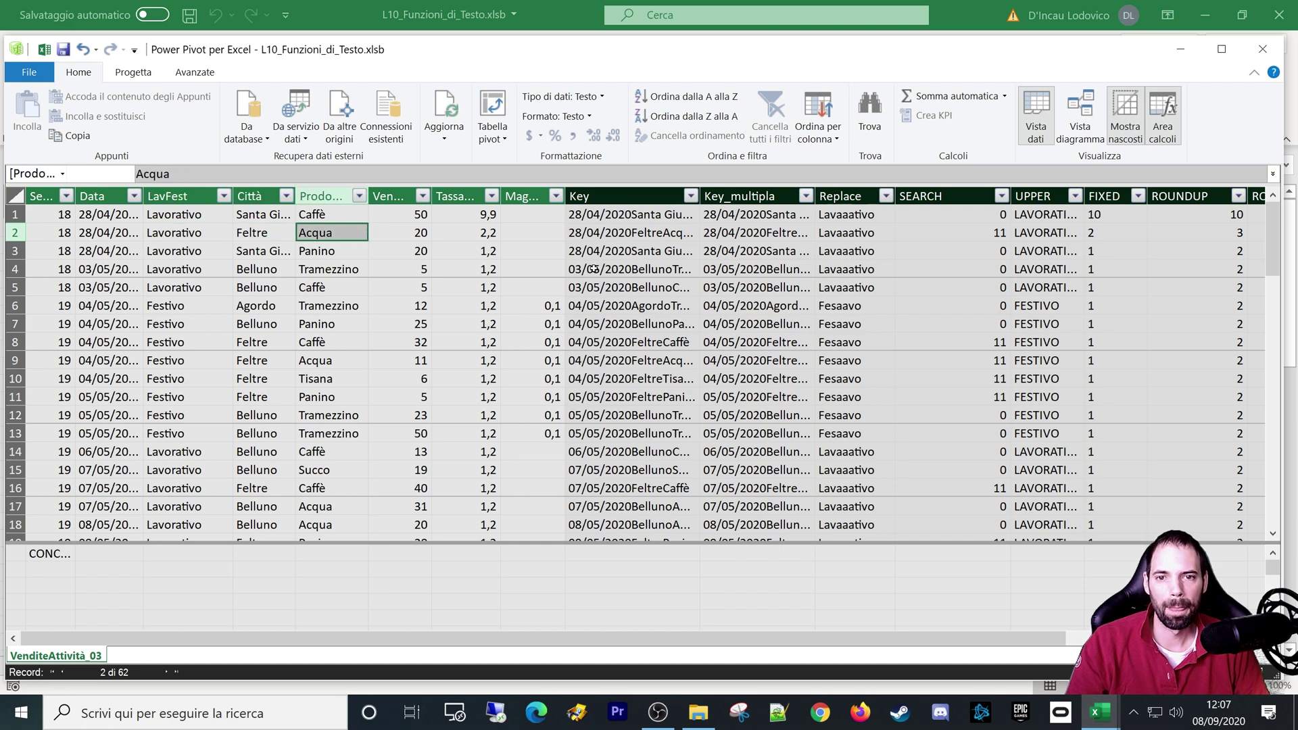
left_click(625, 215)
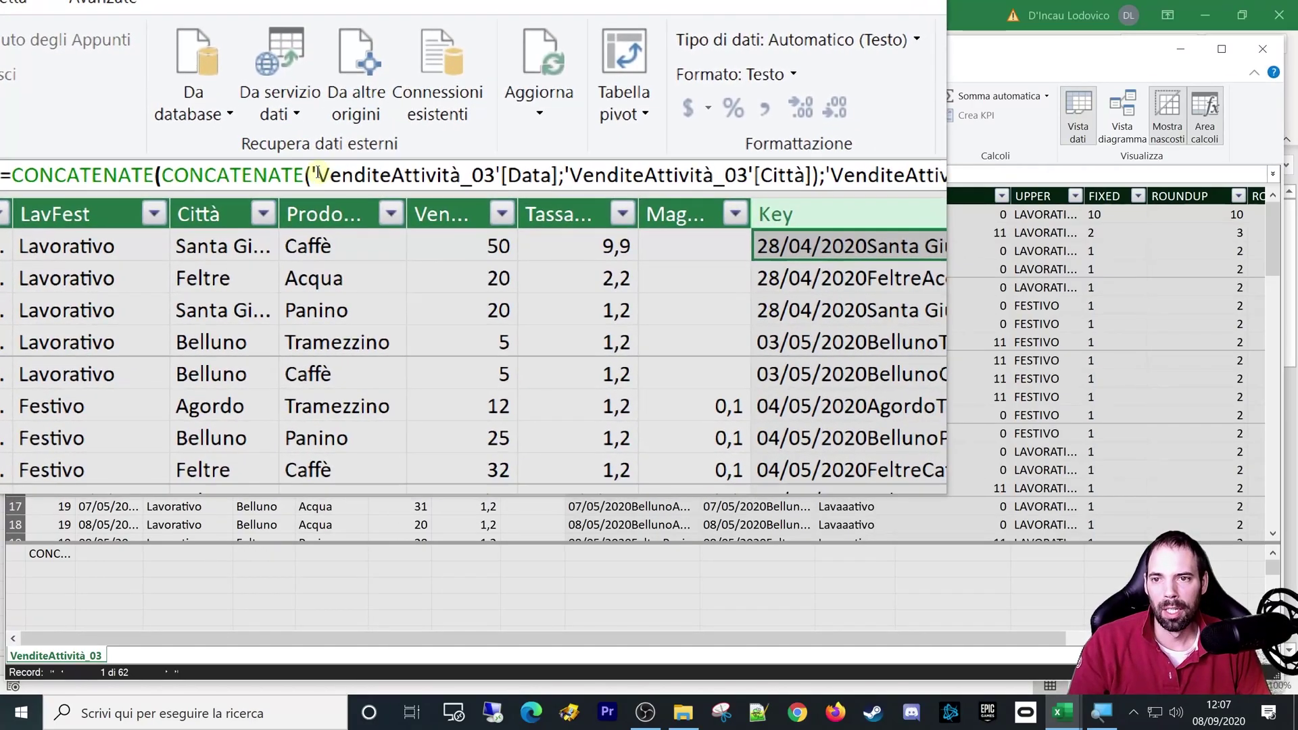
left_click_drag(317, 172, 453, 173)
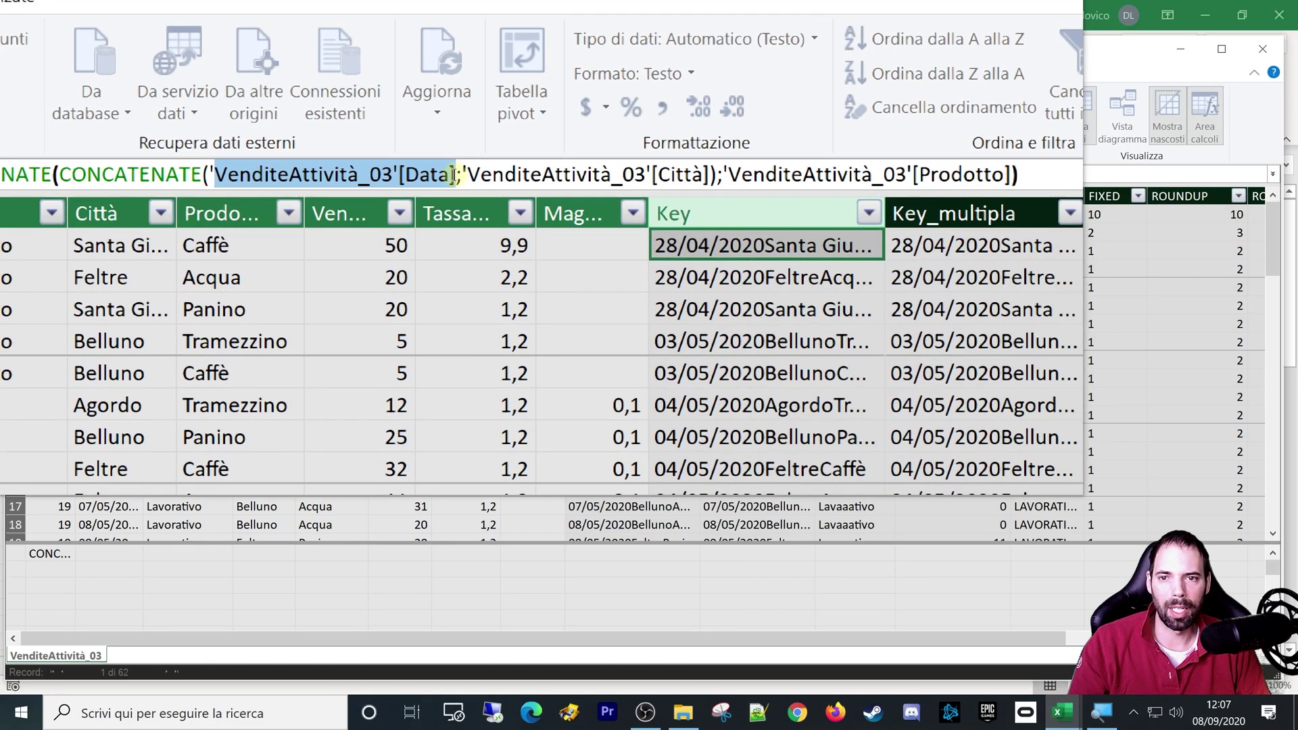
left_click(456, 174)
left_click_drag(461, 173, 602, 175)
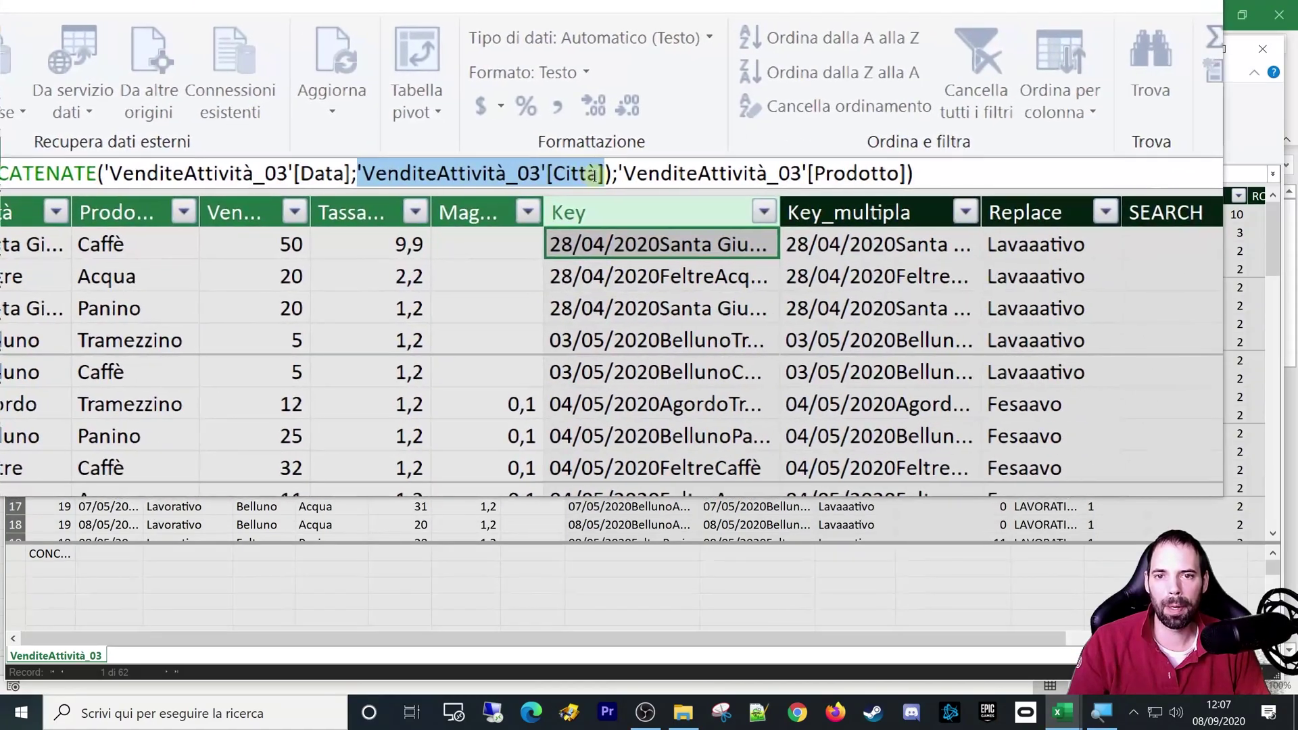
Step: Add 'VenditeAttività_03'[Prodotto] as a third argument to the inner CONCATENATE and commit
key("Right")
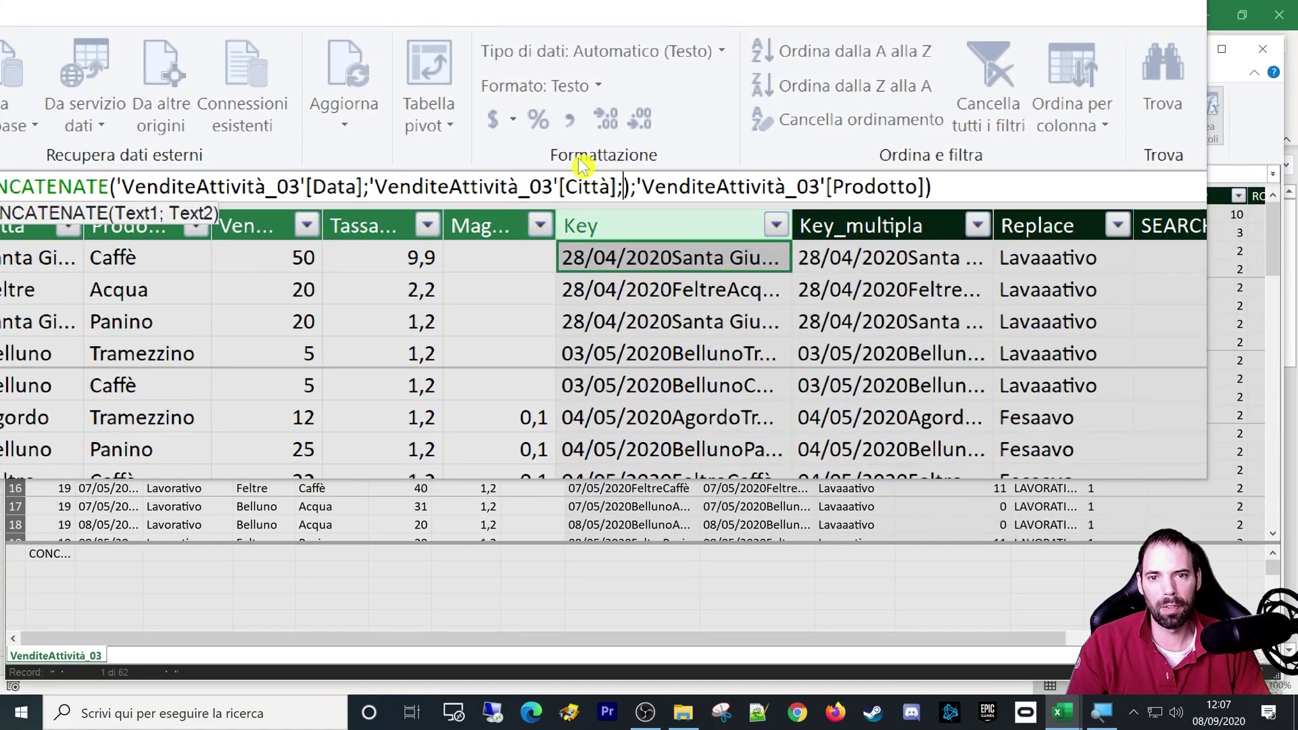
type("prod")
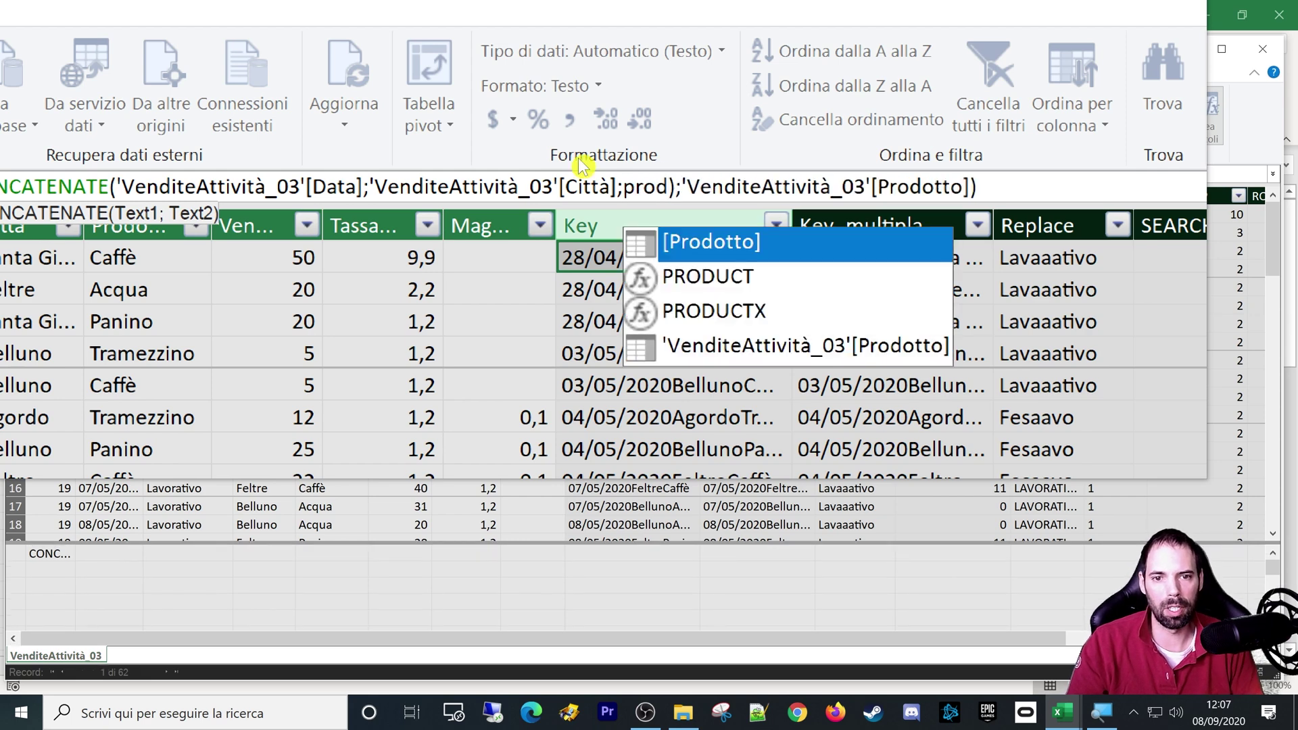
key("Down")
key("Down")
key("Down")
key("Tab")
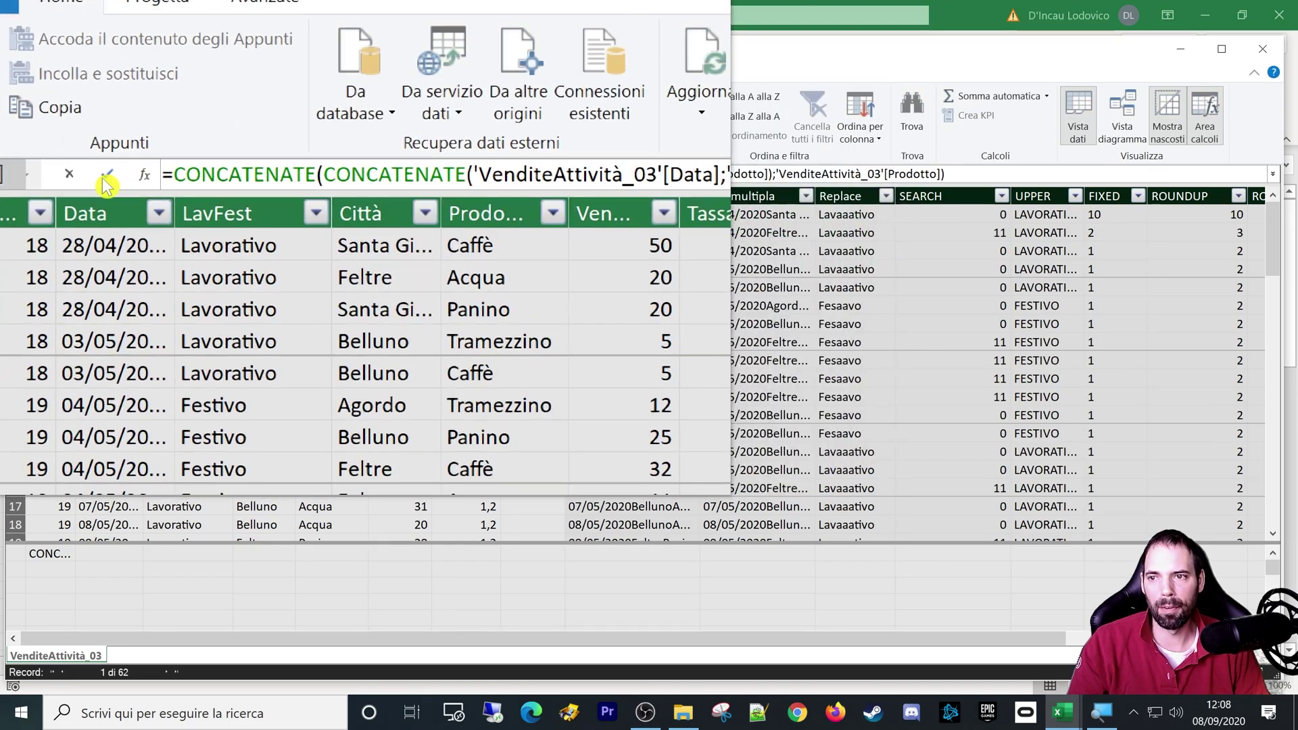
left_click(109, 176)
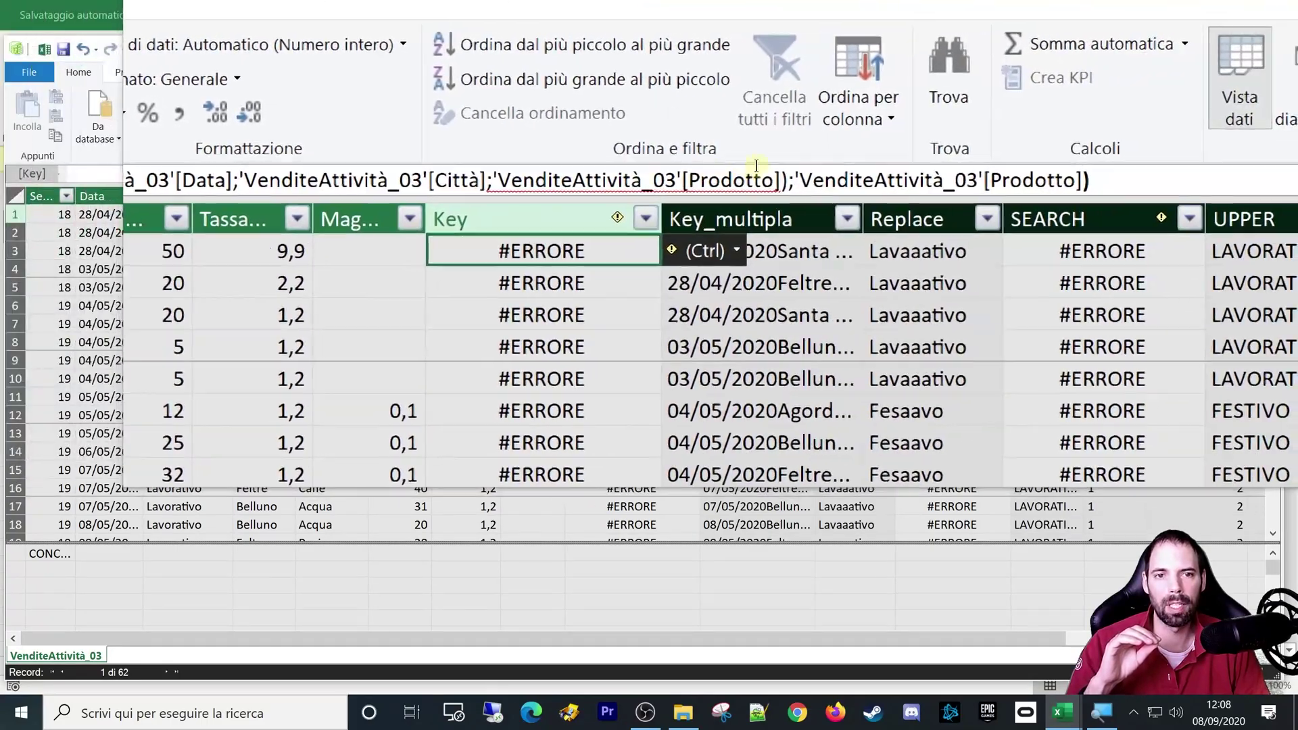
Step: Delete the extra Prodotto argument, restoring CONCATENATE(CONCATENATE(Data, Città), Prodotto) for Key
left_click_drag(909, 181, 566, 176)
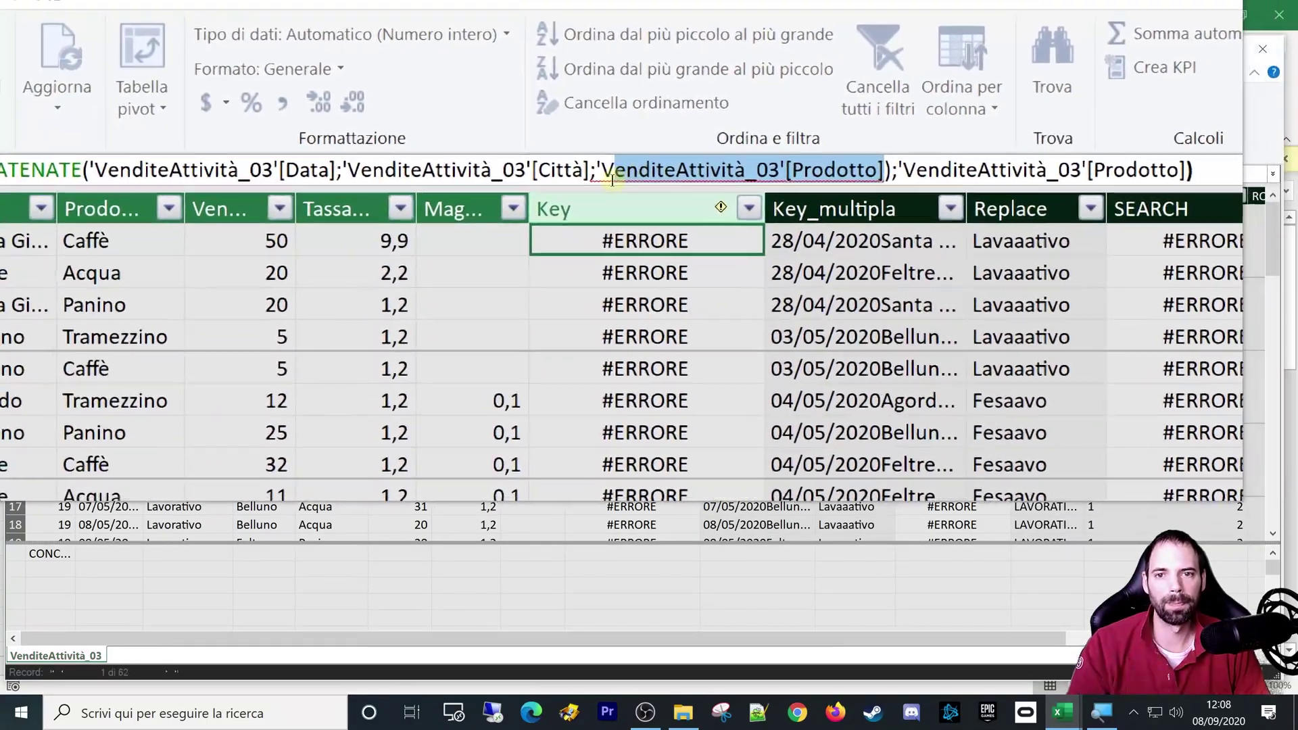
key("BackSpace")
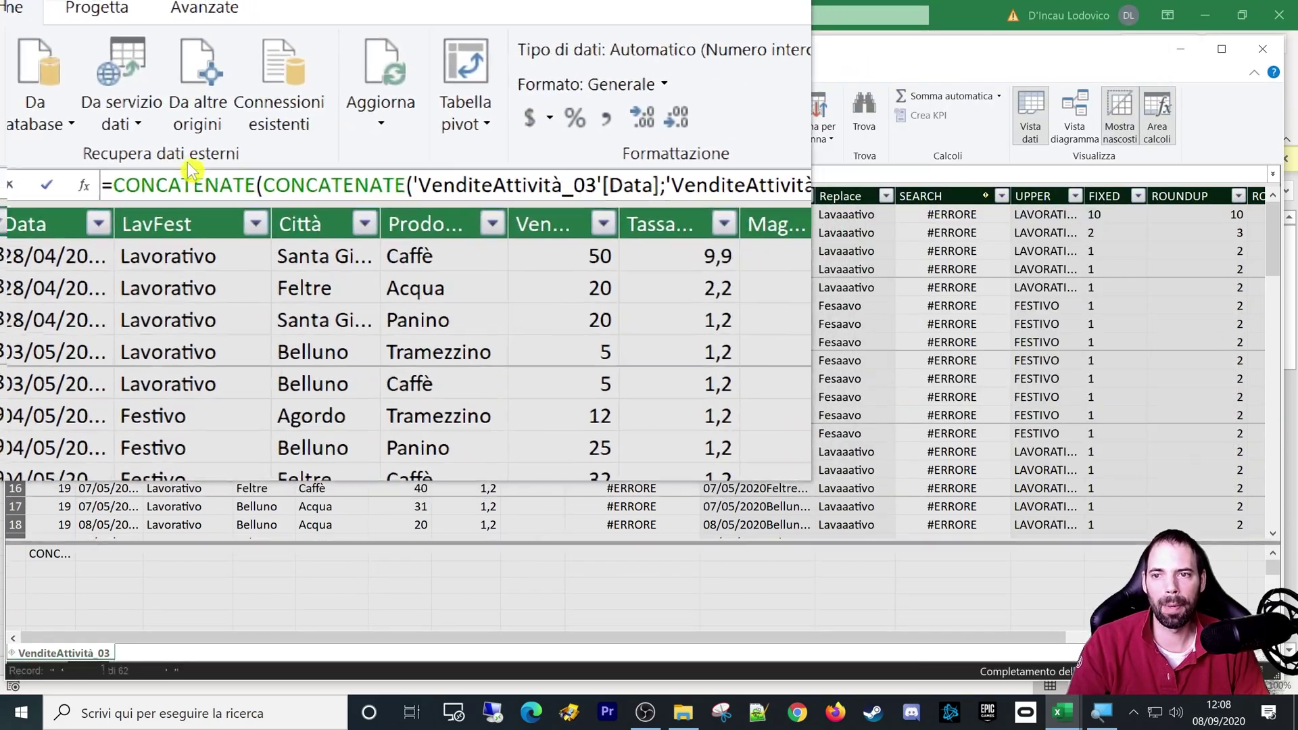
left_click(230, 174)
left_click_drag(230, 175, 603, 174)
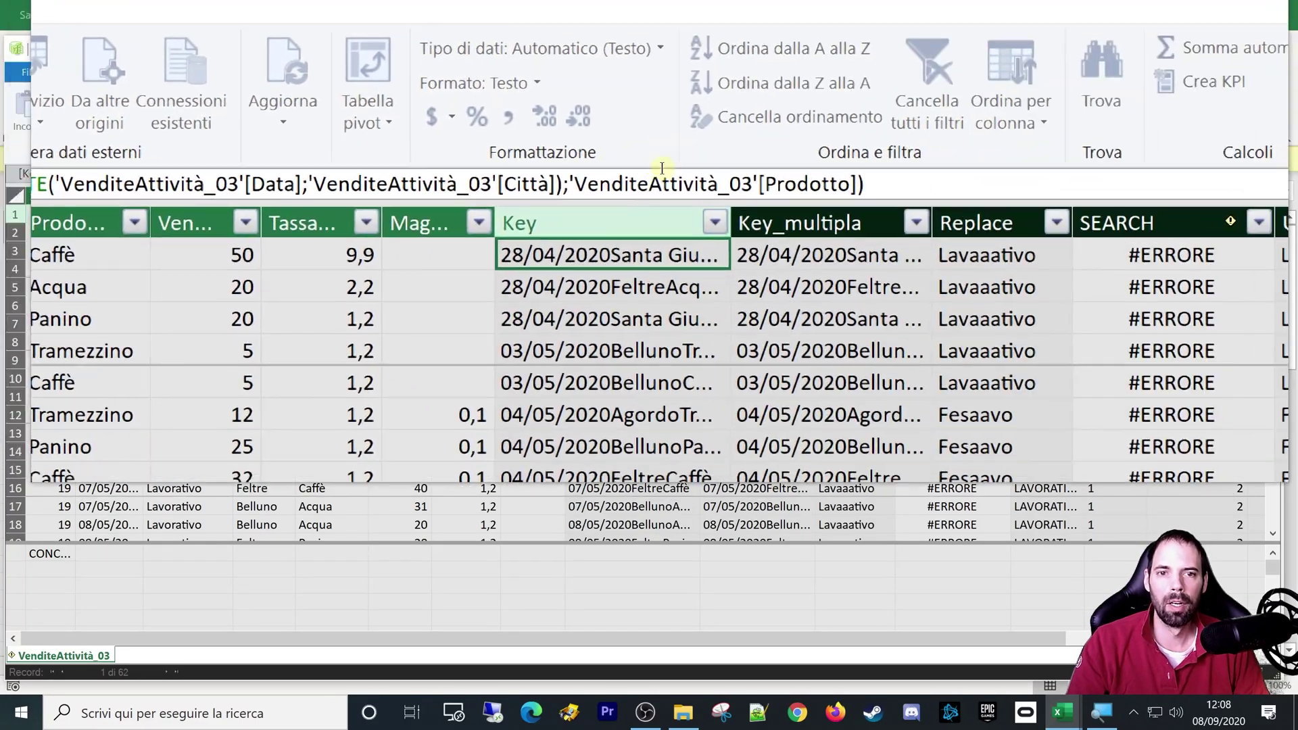
left_click(606, 174)
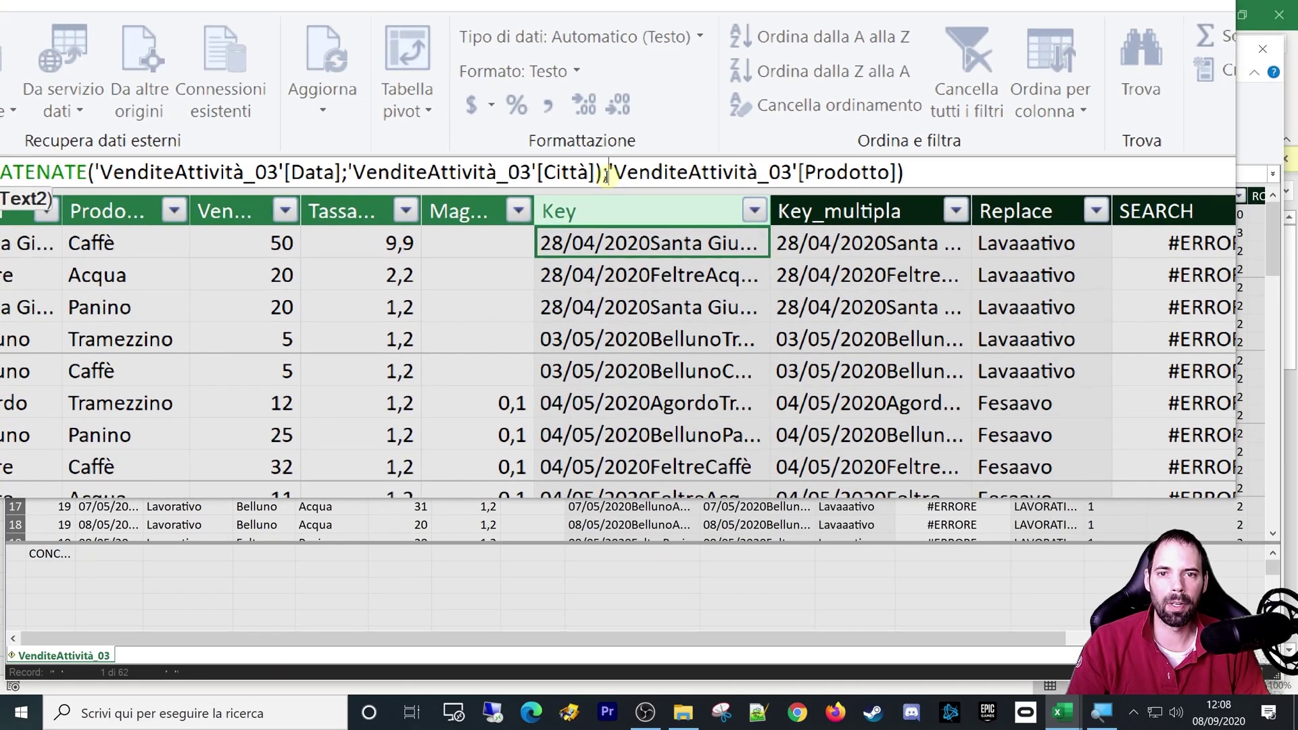
left_click_drag(607, 175, 762, 175)
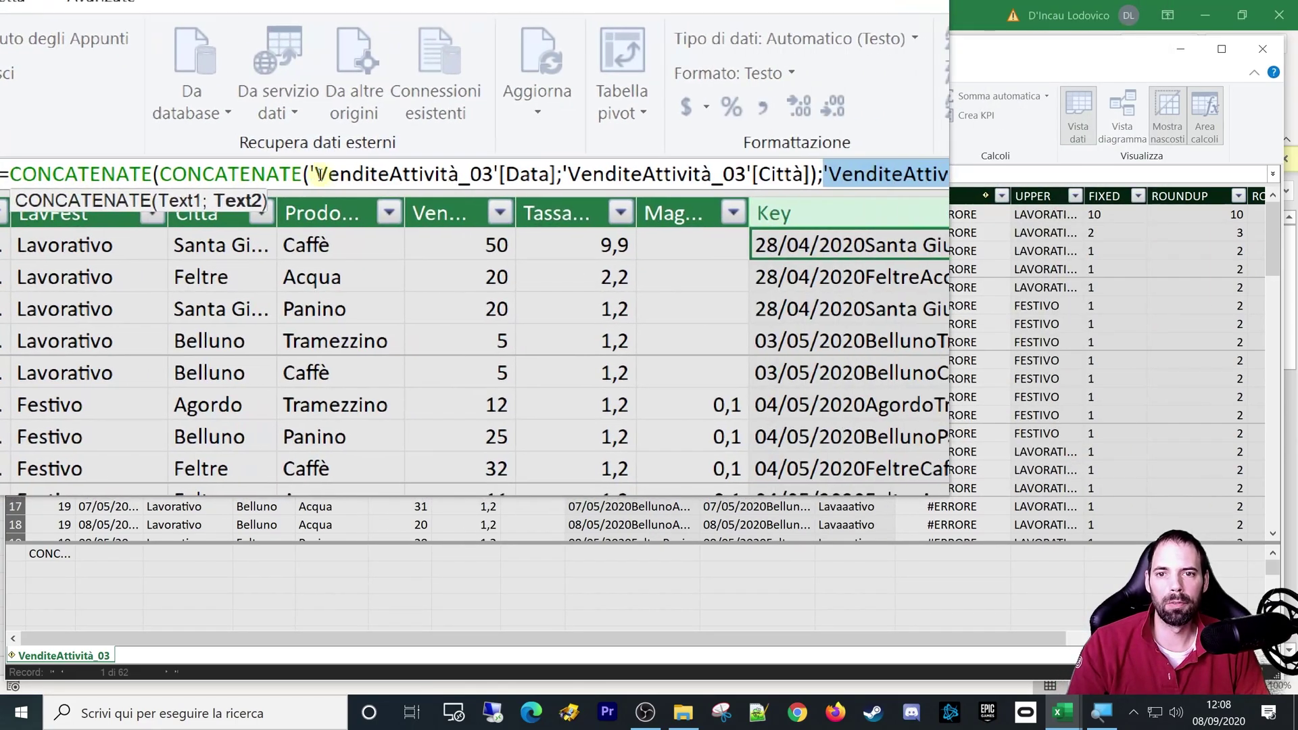
left_click(258, 174)
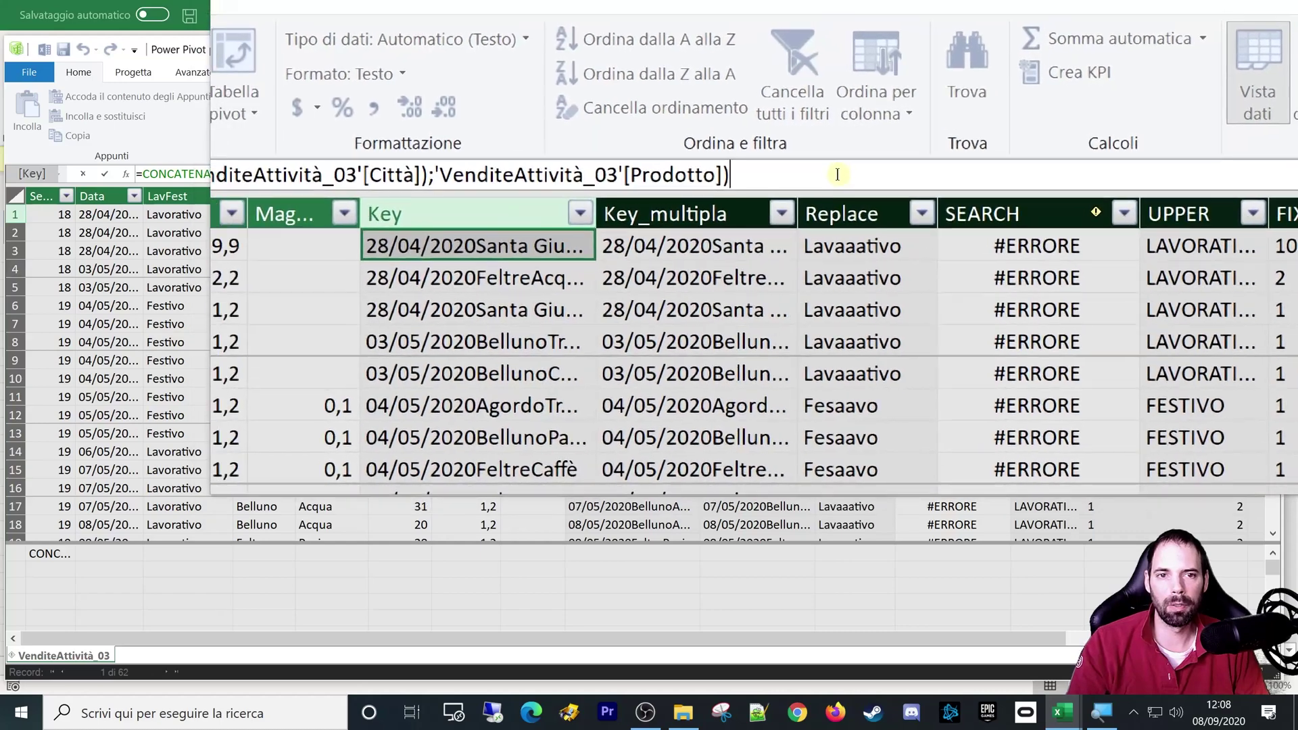
left_click(831, 167)
type("&")
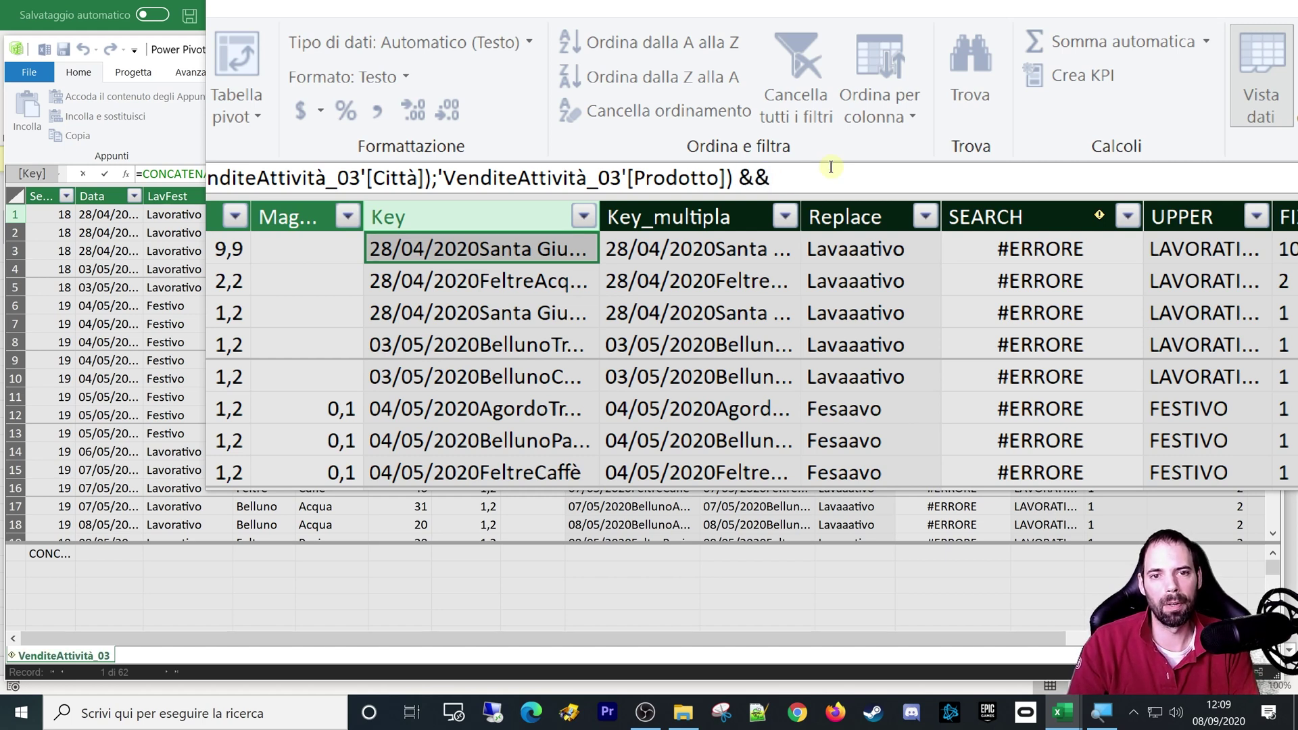
key("BackSpace")
type("||")
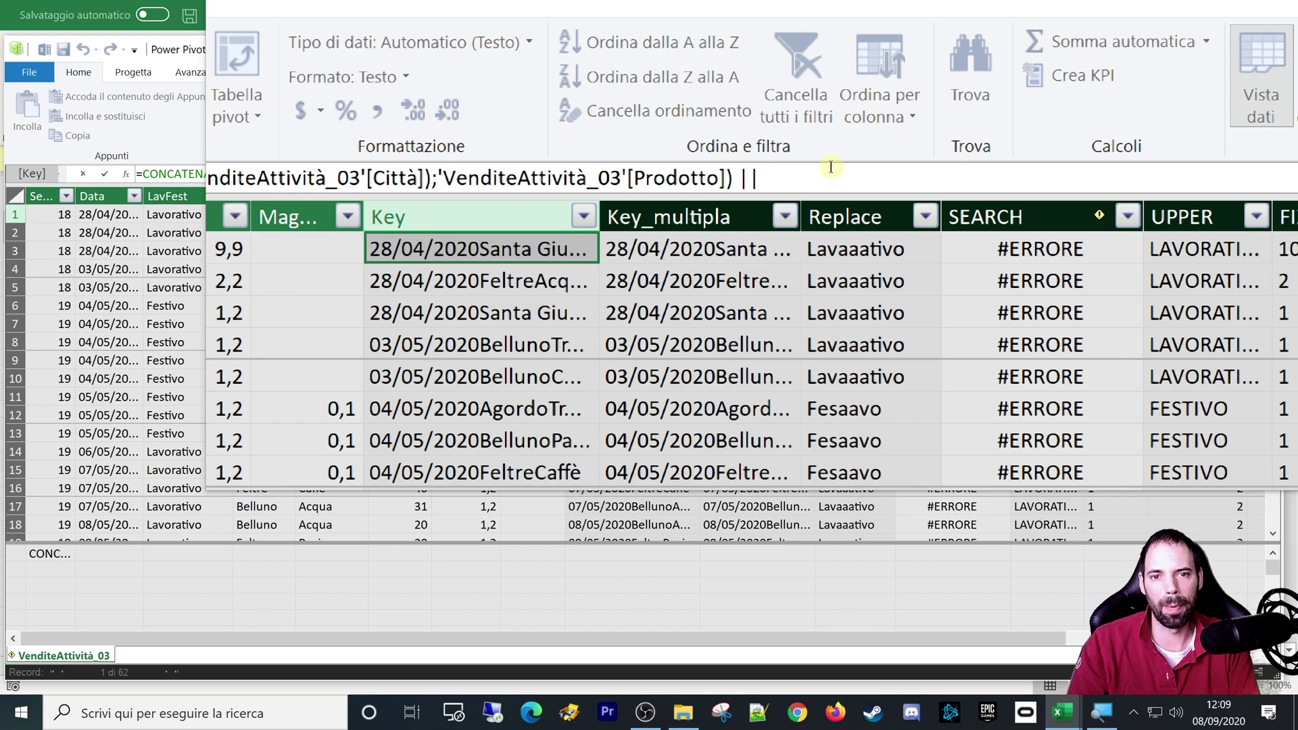
key("BackSpace")
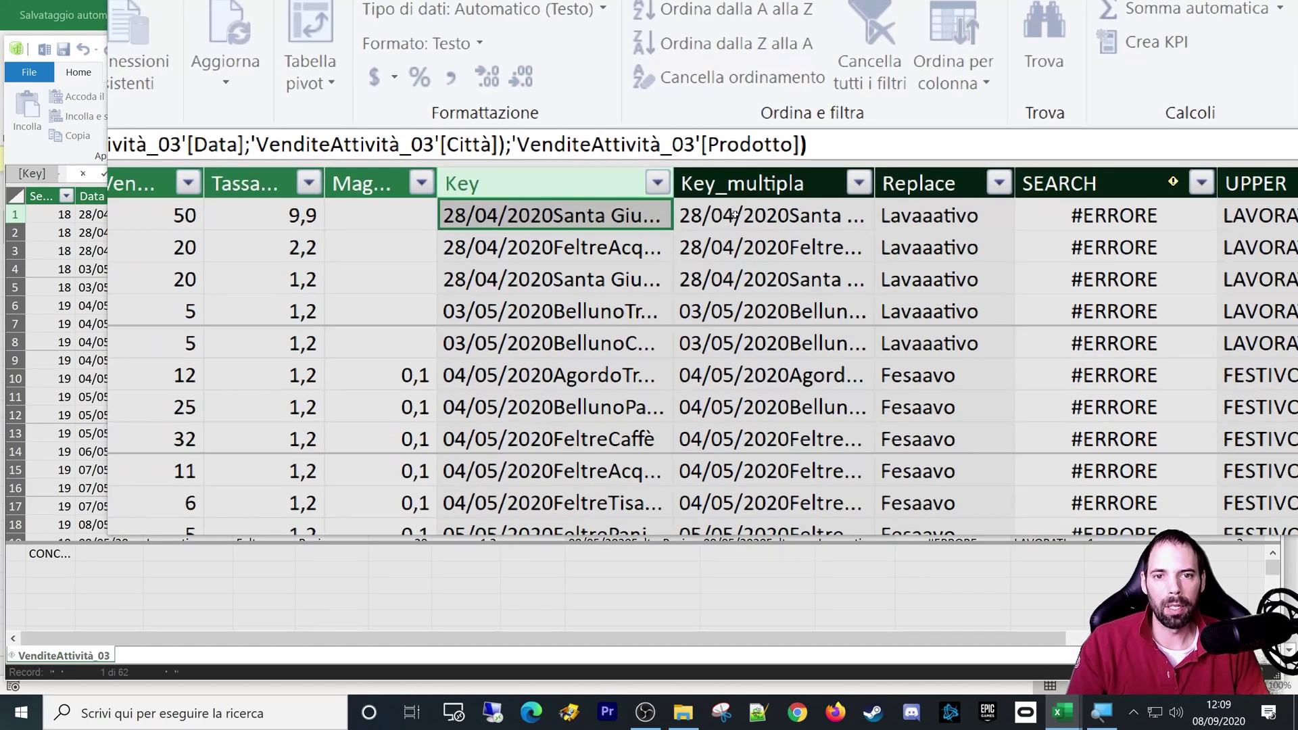
left_click(732, 215)
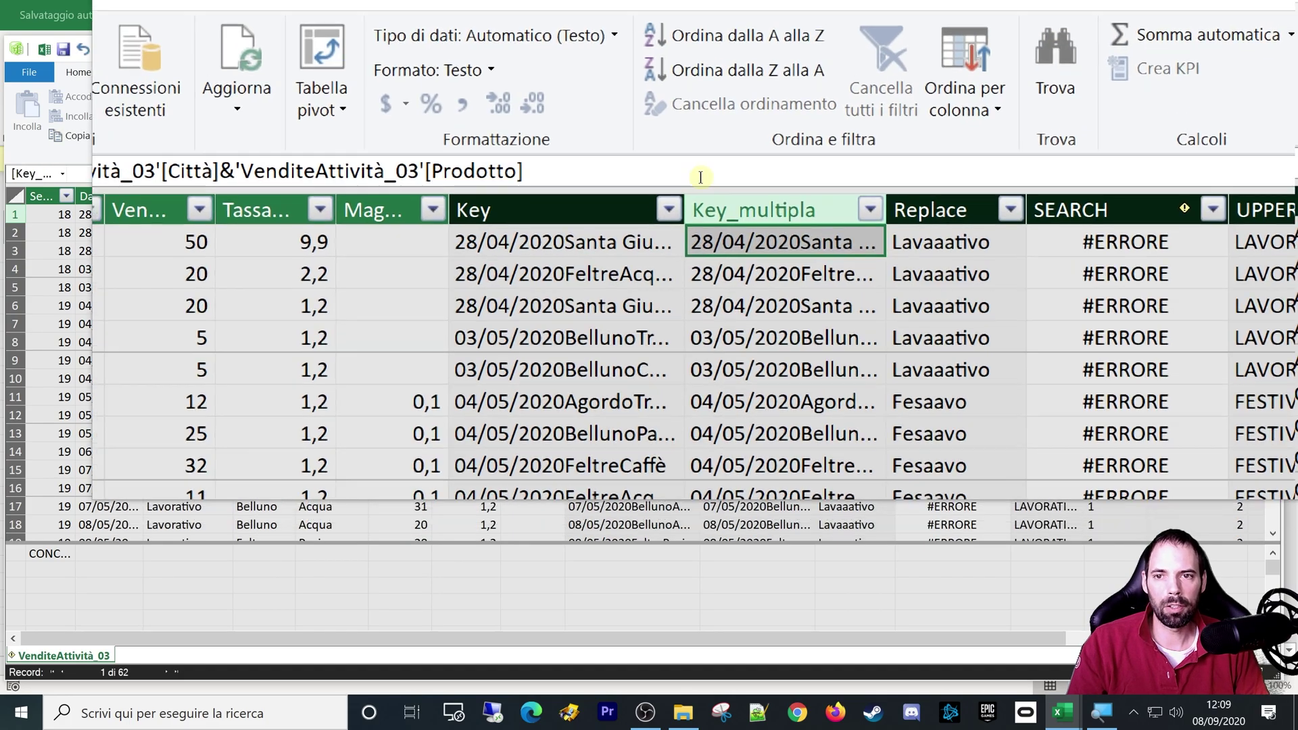
left_click_drag(301, 174, 281, 171)
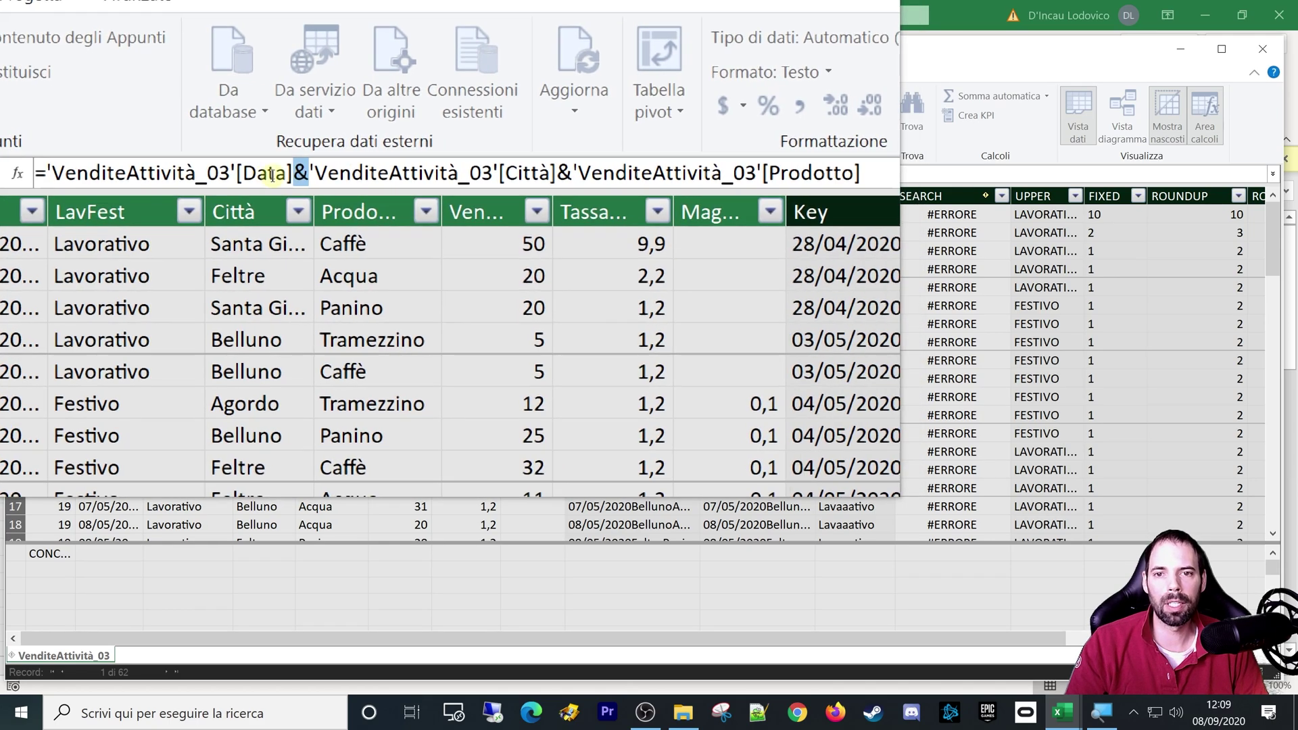
left_click(625, 173)
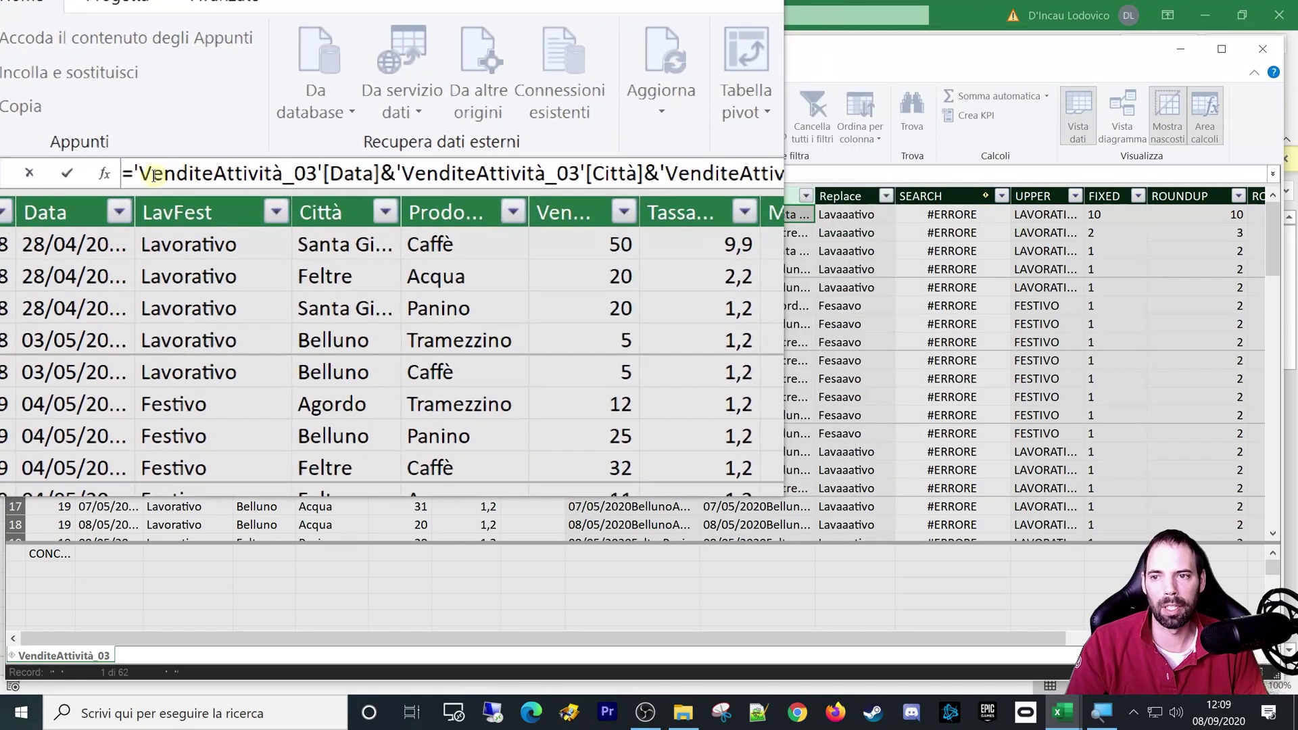
left_click_drag(140, 175, 366, 175)
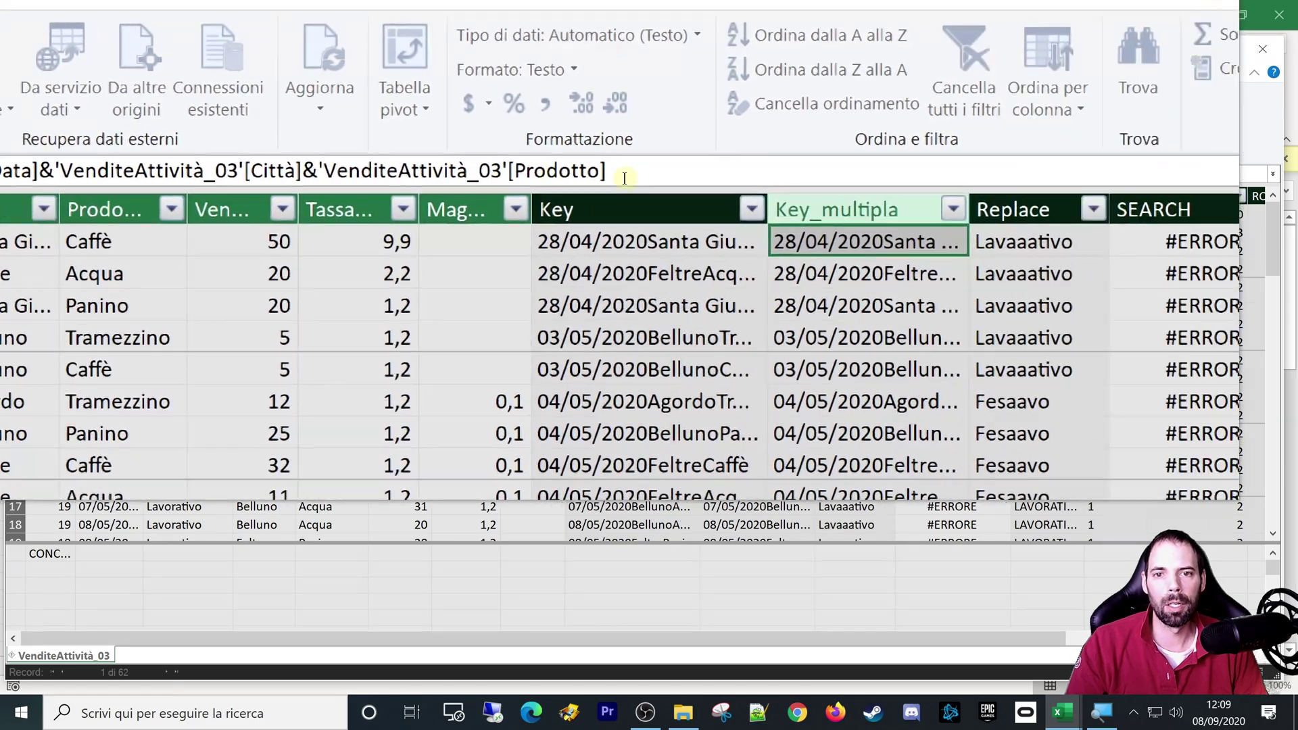
left_click(628, 174)
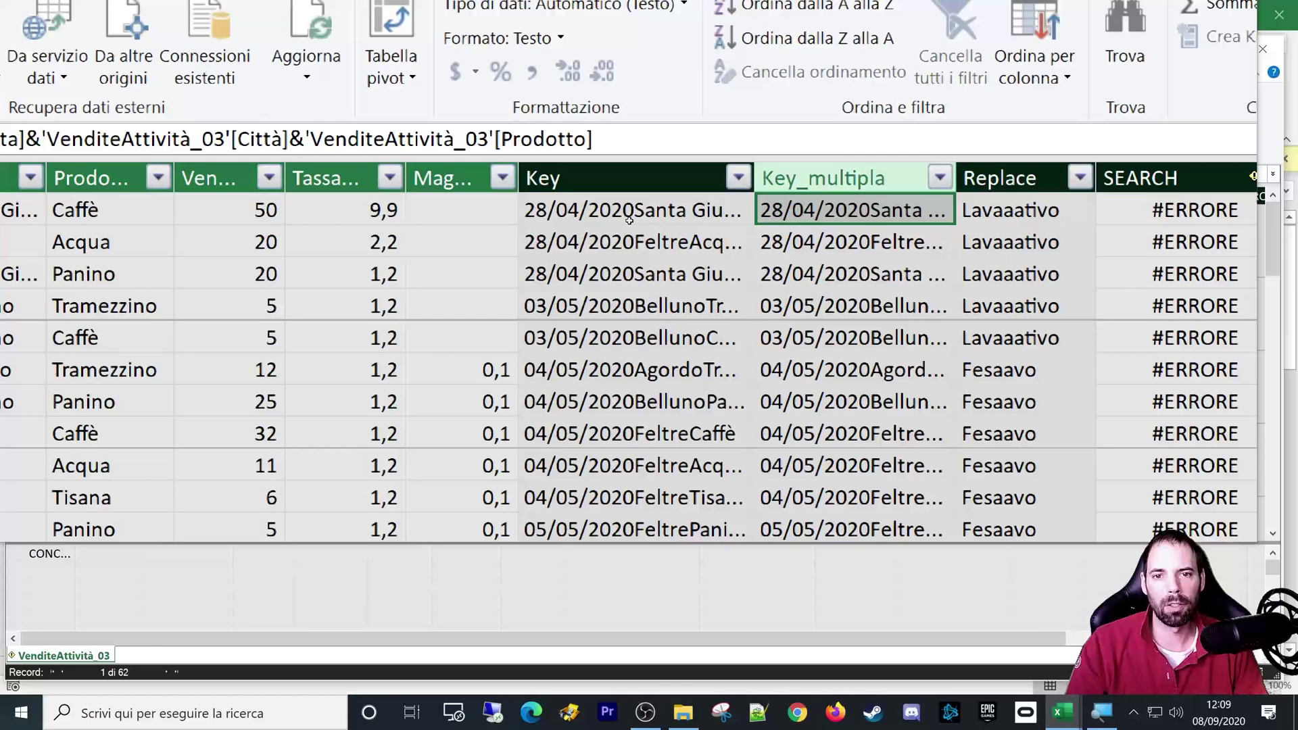
left_click(629, 220)
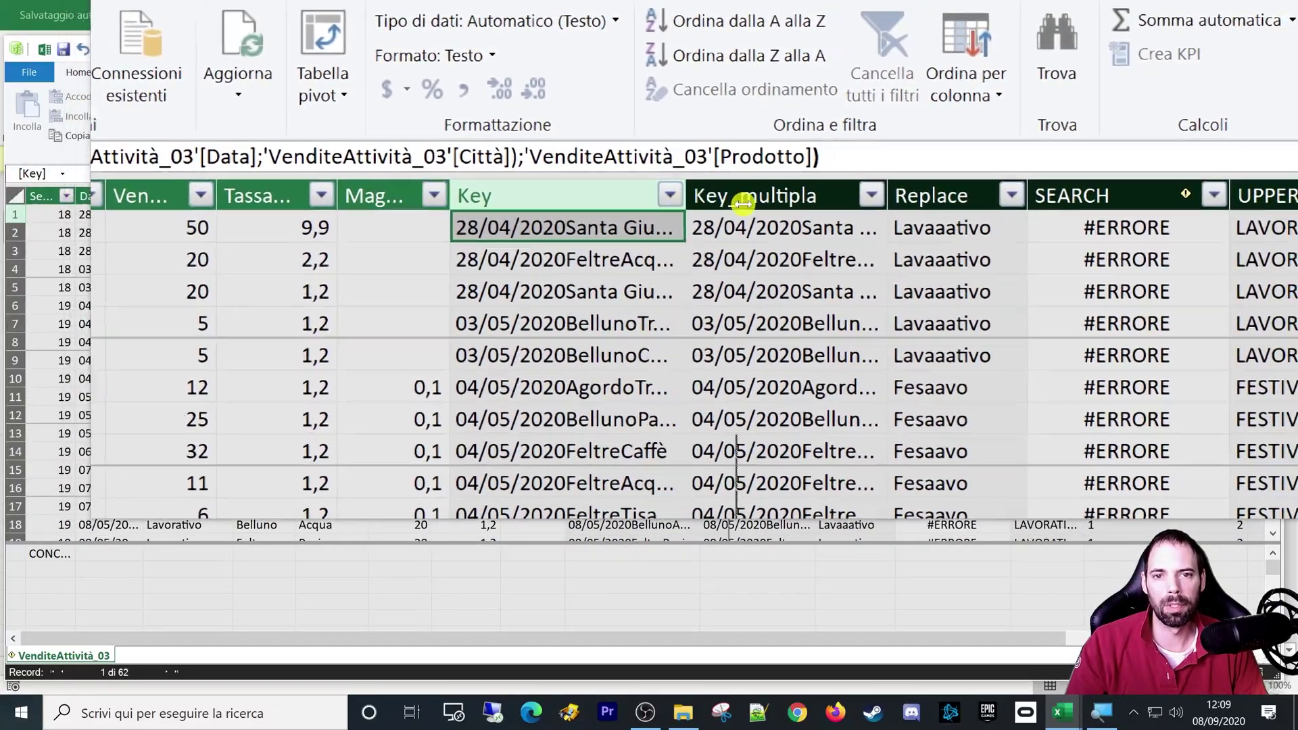
double_click(697, 196)
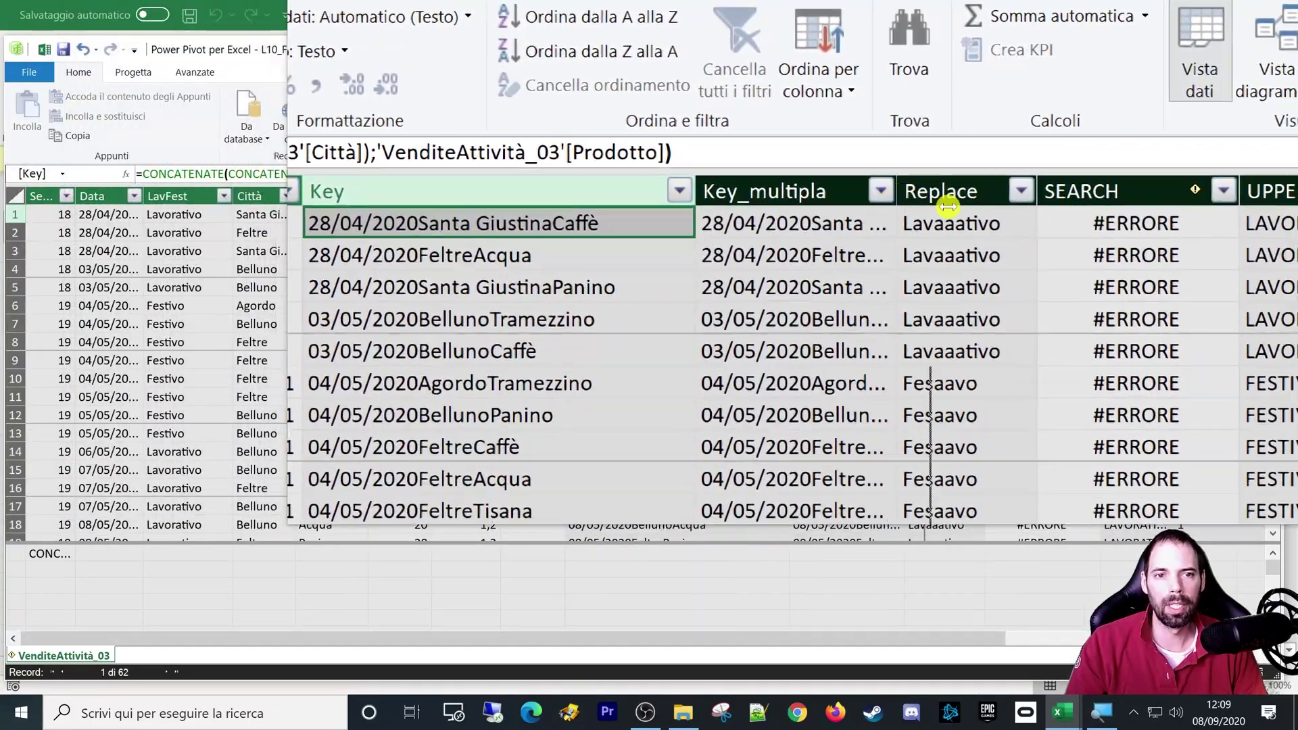
double_click(905, 196)
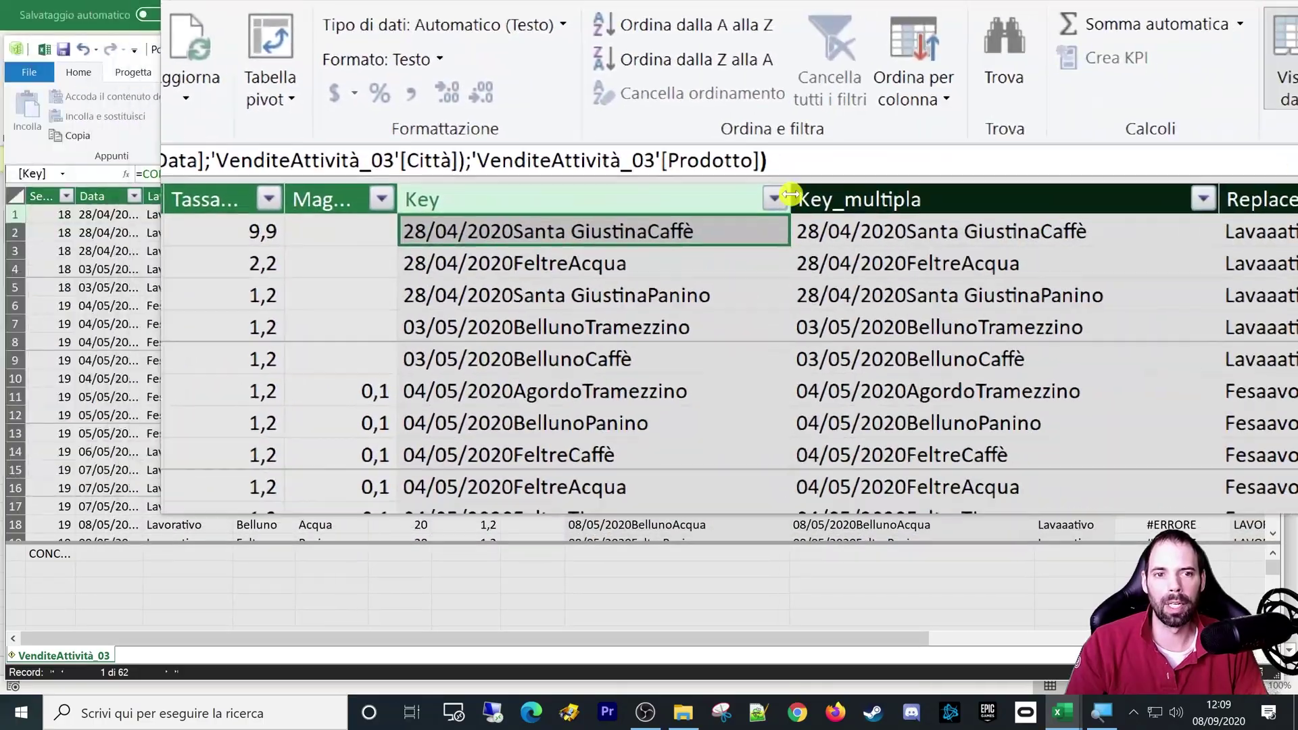
left_click(1061, 238)
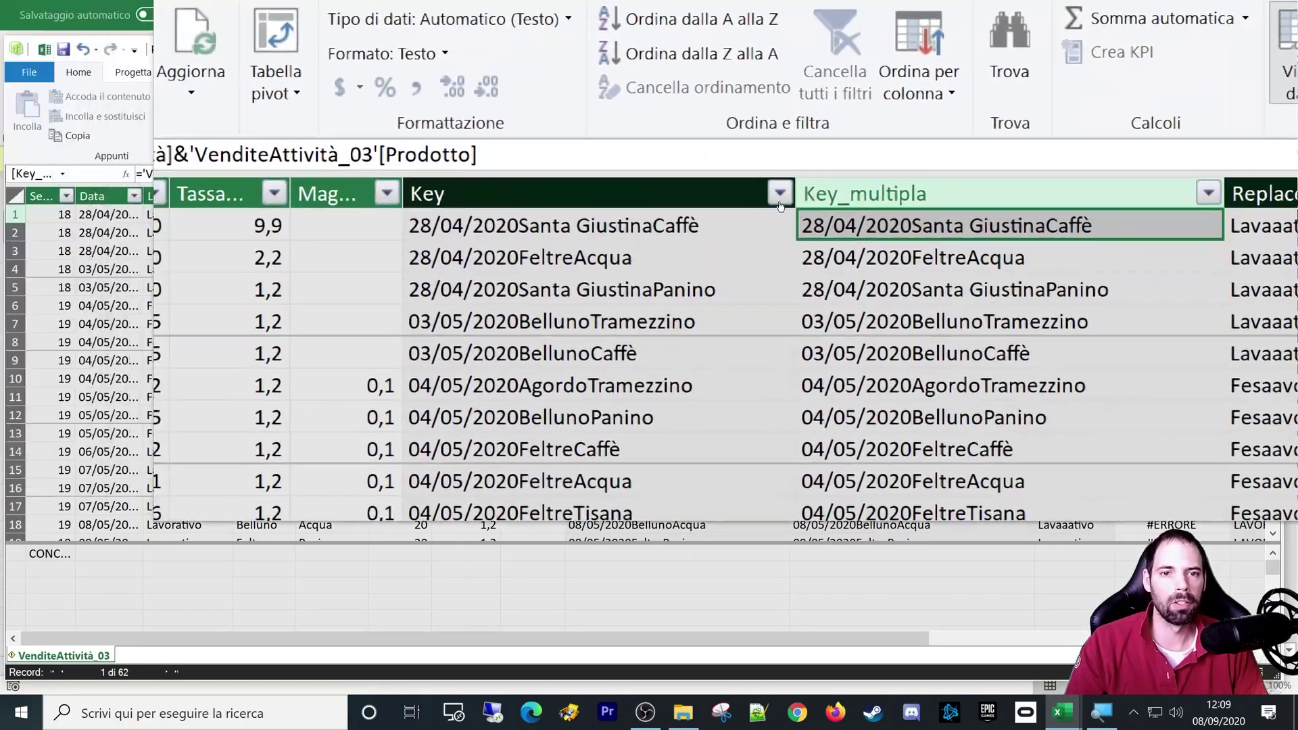
left_click_drag(791, 198, 710, 197)
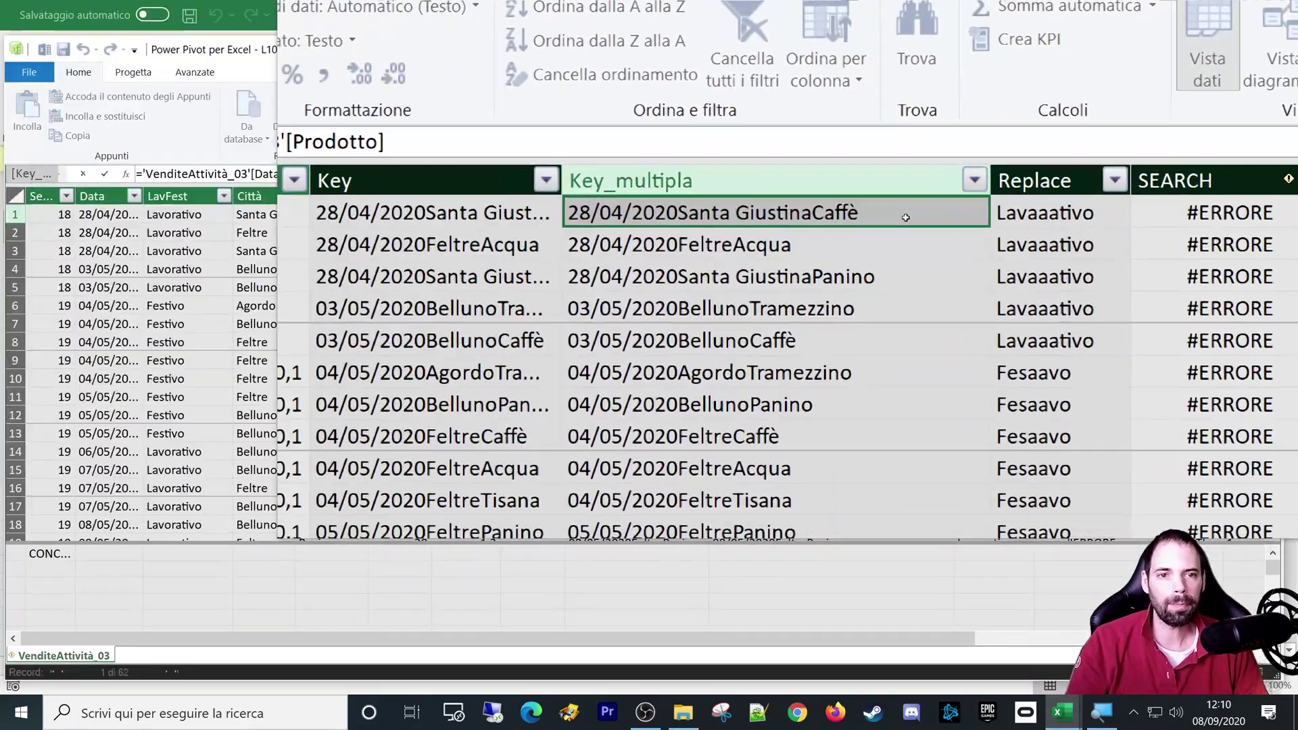
left_click_drag(909, 196, 762, 196)
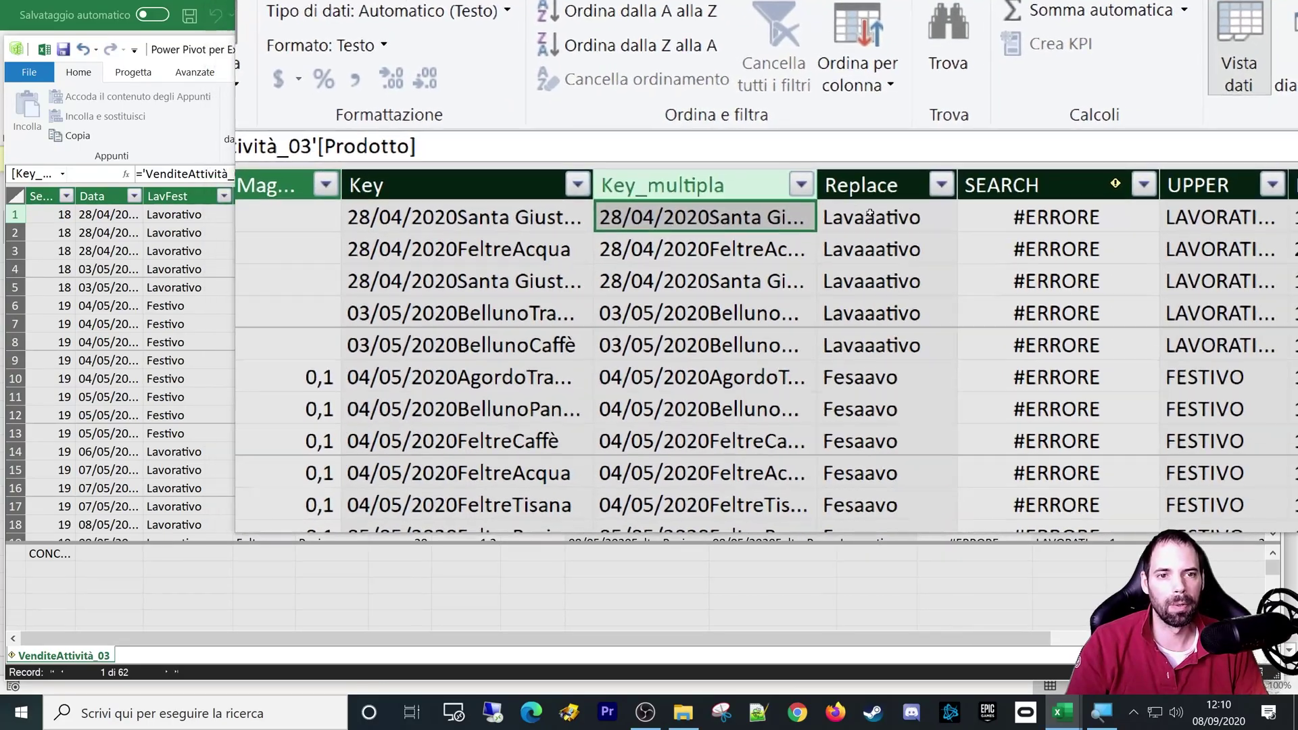
left_click(816, 228)
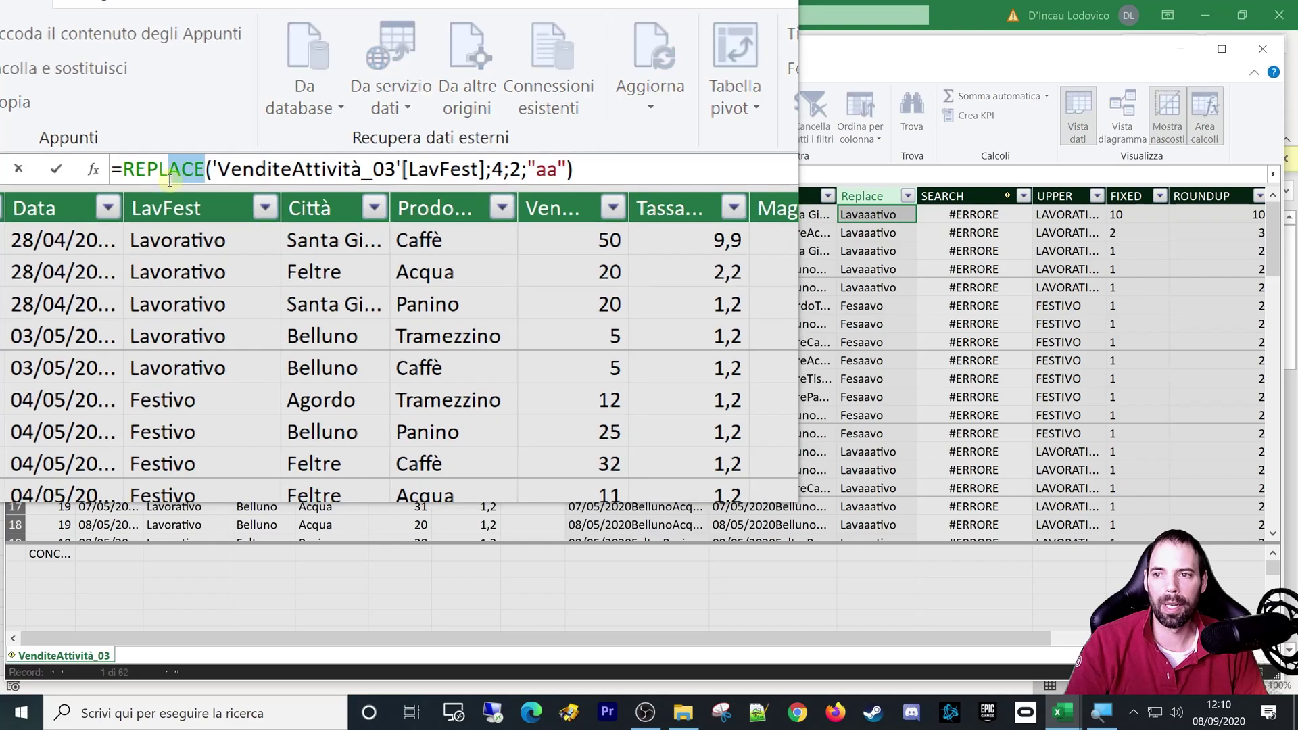
left_click_drag(124, 169, 191, 171)
left_click(194, 170)
key("shift+Right")
key("shift+Right")
key("shift+Right")
key("shift+Right")
key("shift+Right")
key("shift+Right")
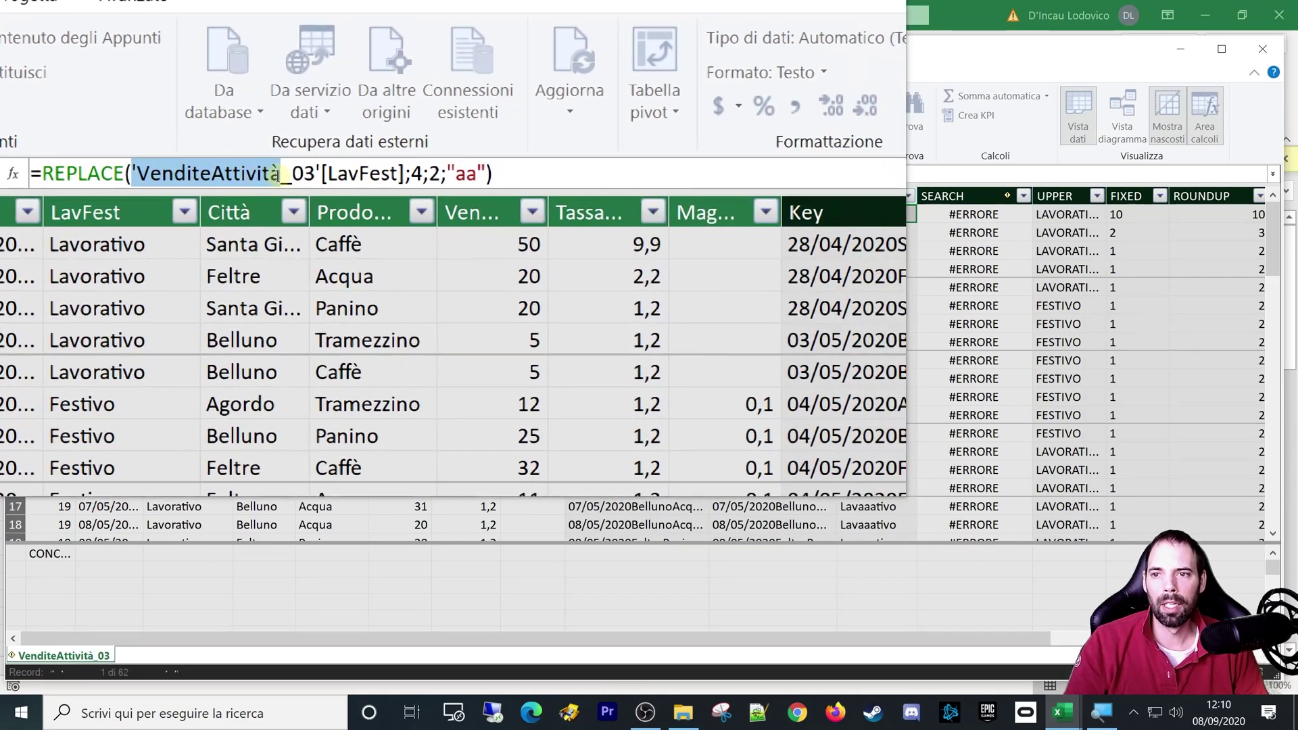
key("shift+Right")
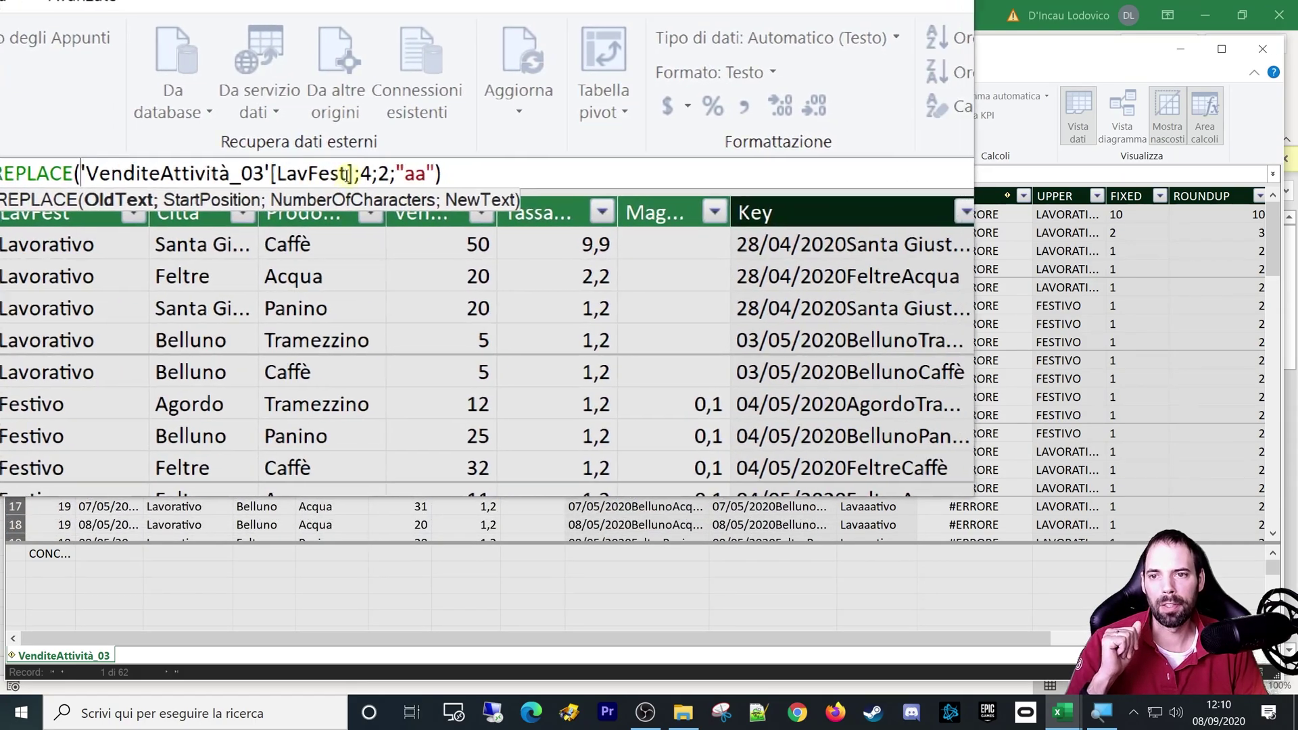
left_click(353, 175)
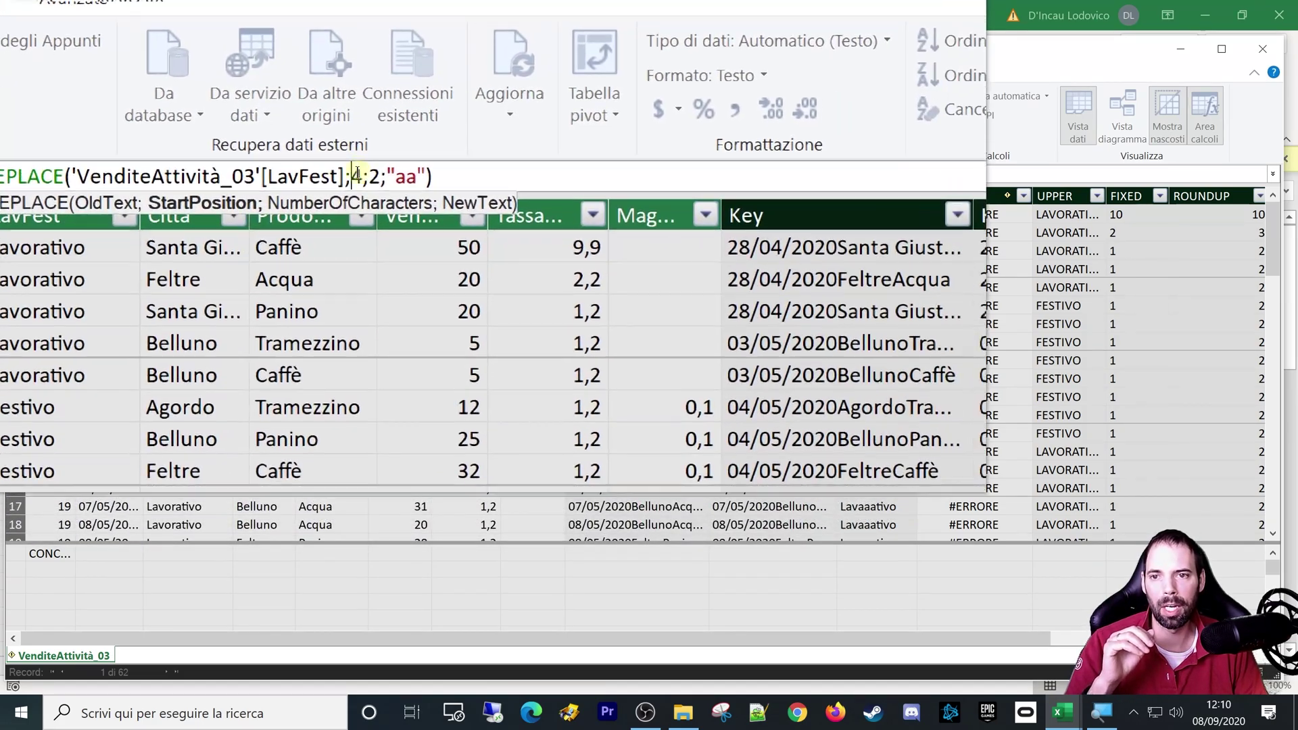
double_click(369, 175)
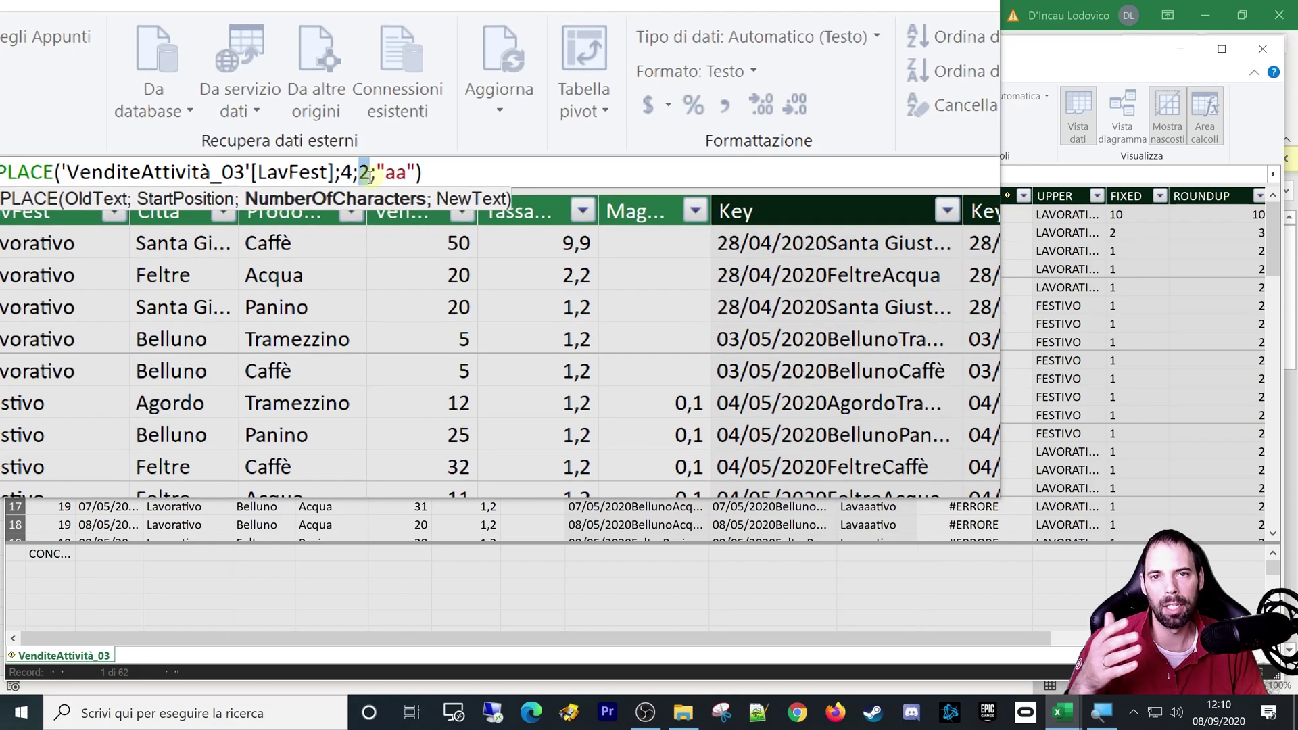
double_click(387, 176)
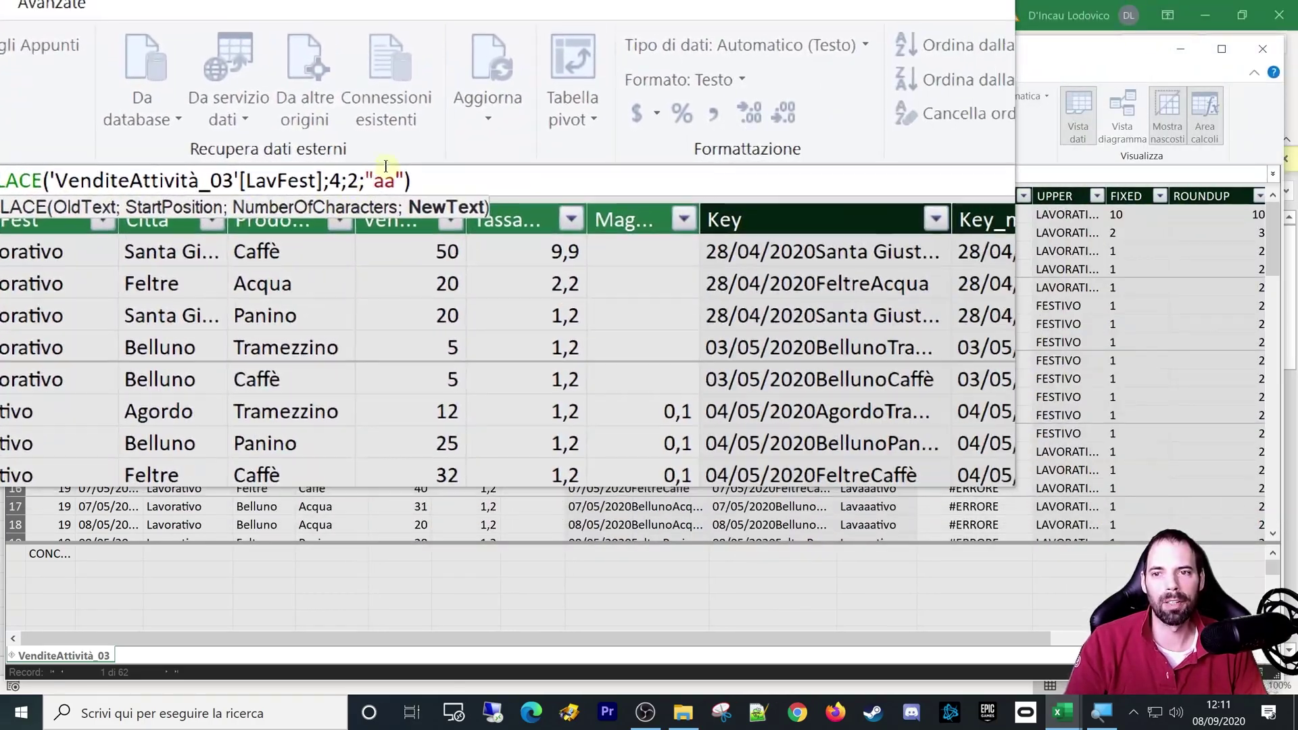
left_click(446, 181)
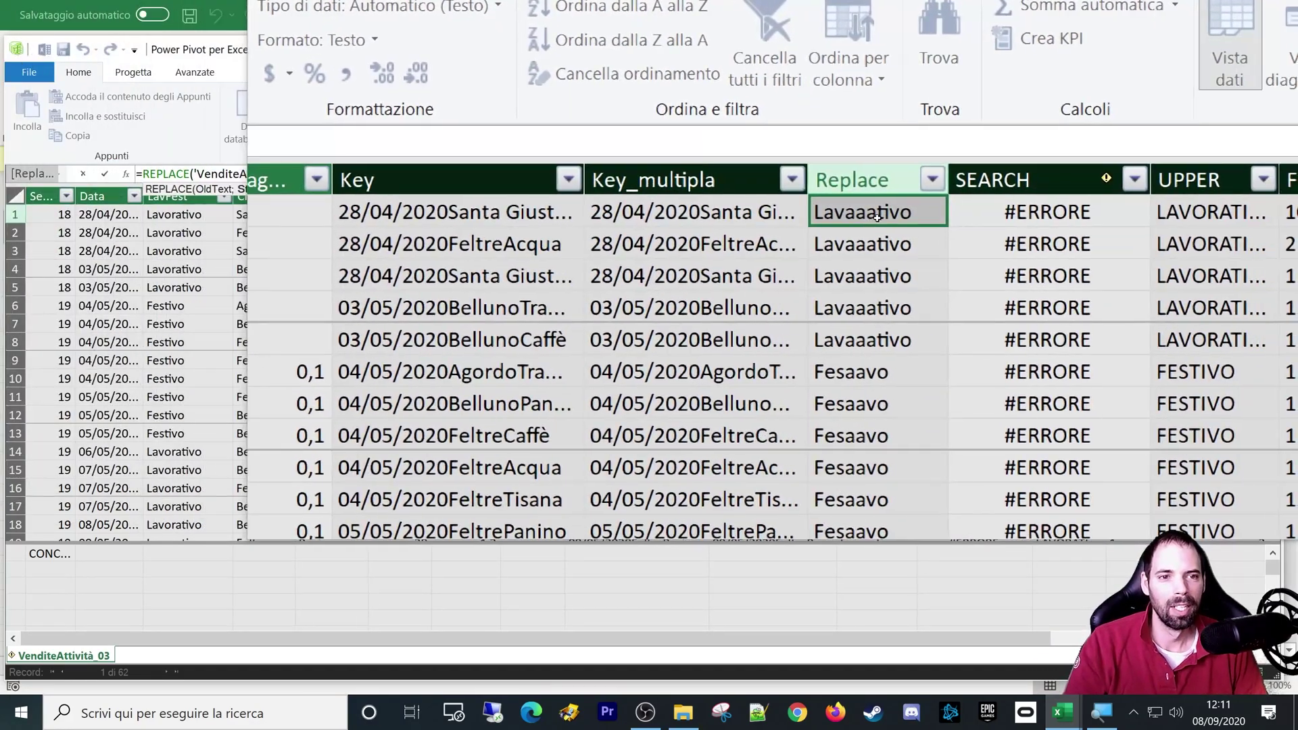
left_click(962, 222)
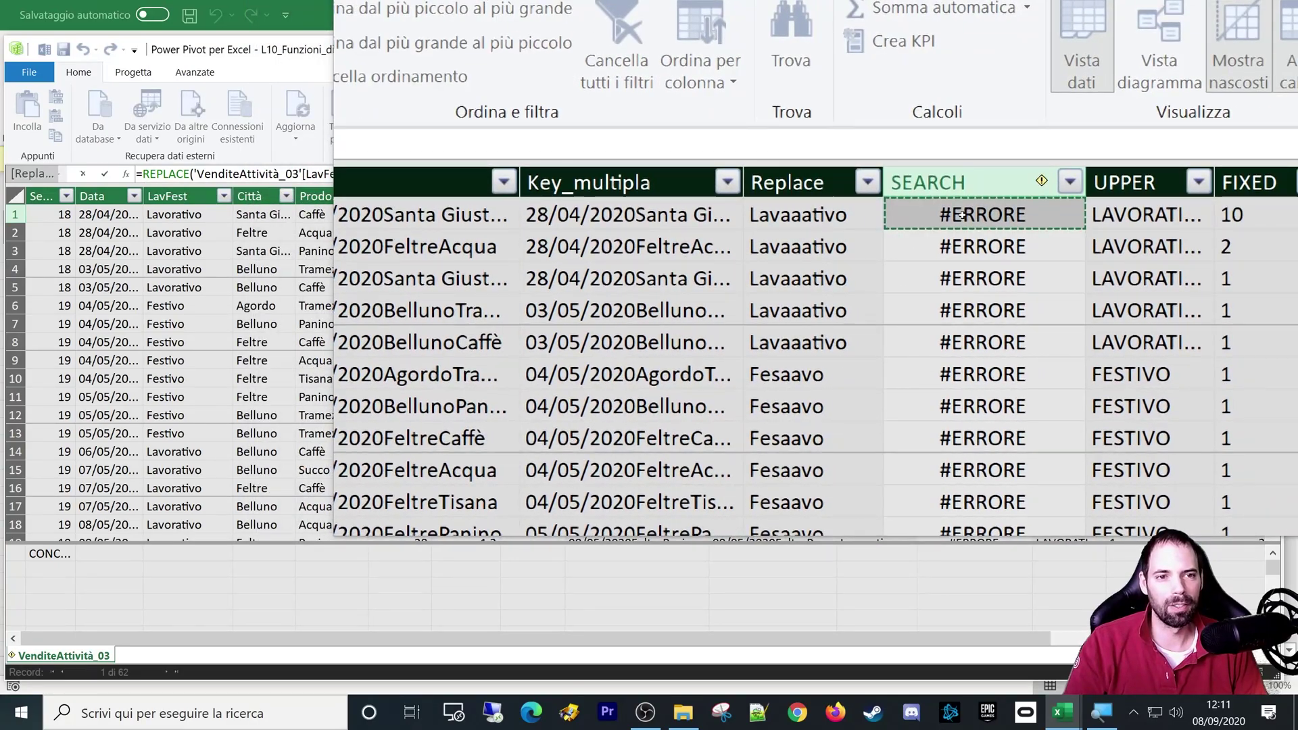
key("ctrl+v")
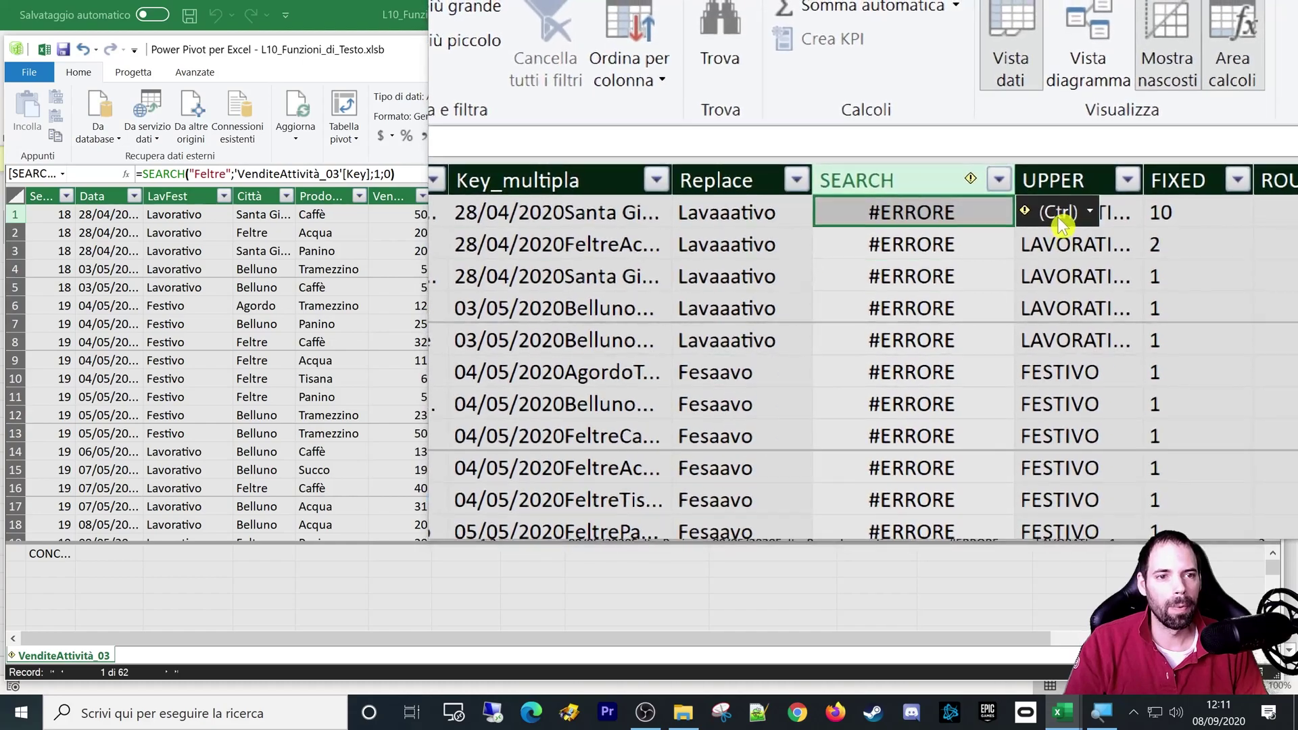
left_click(1060, 218)
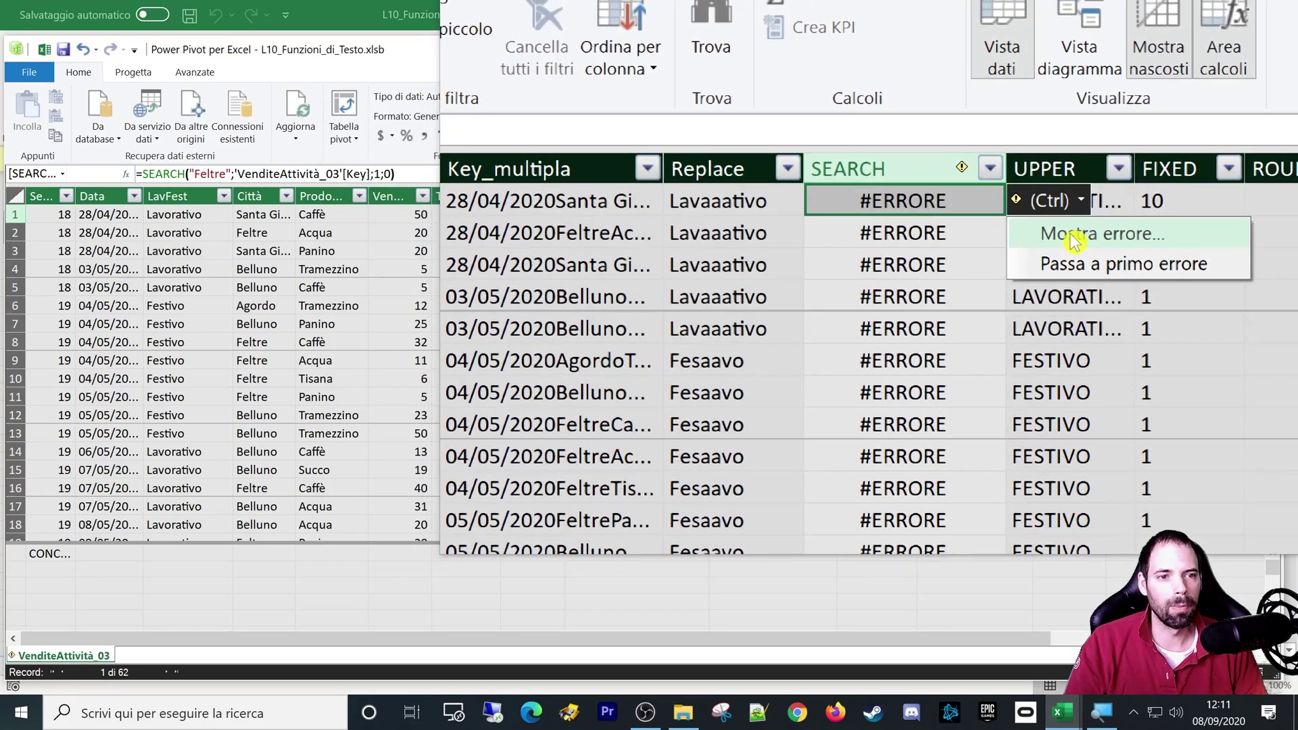
left_click(1064, 237)
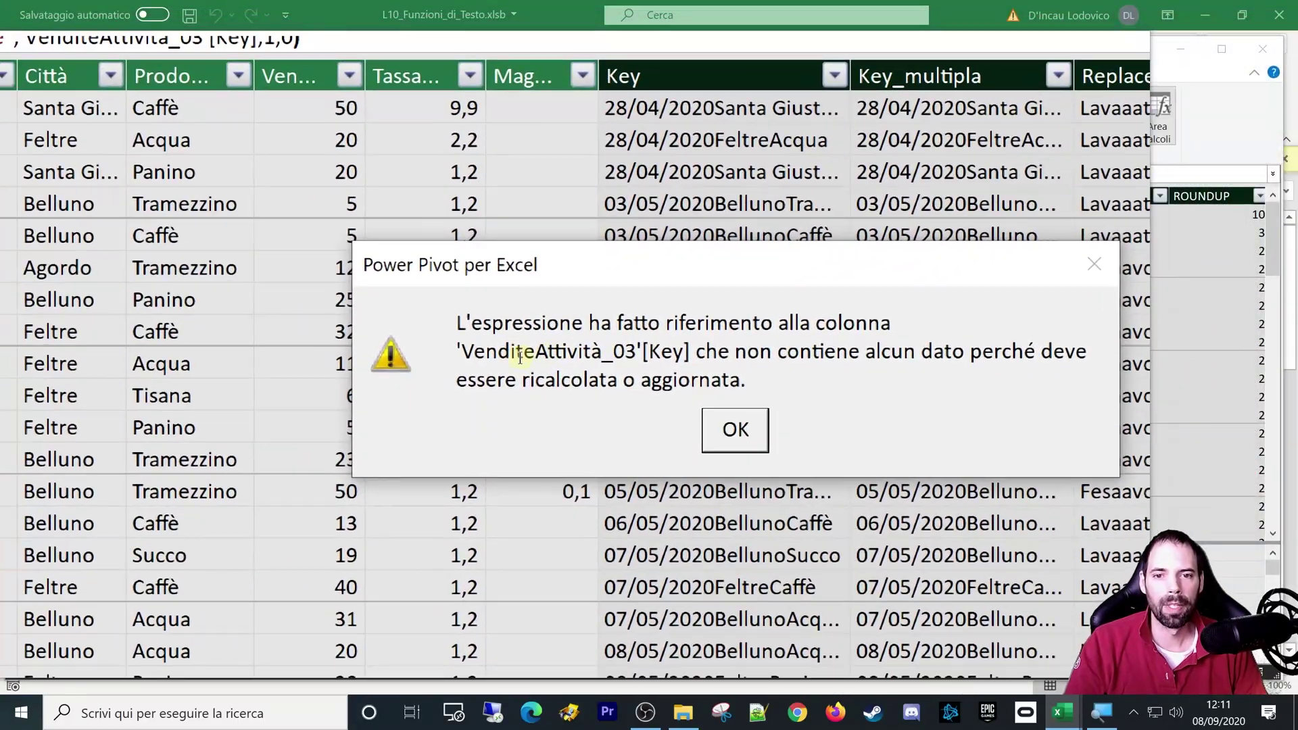
left_click_drag(430, 363, 620, 368)
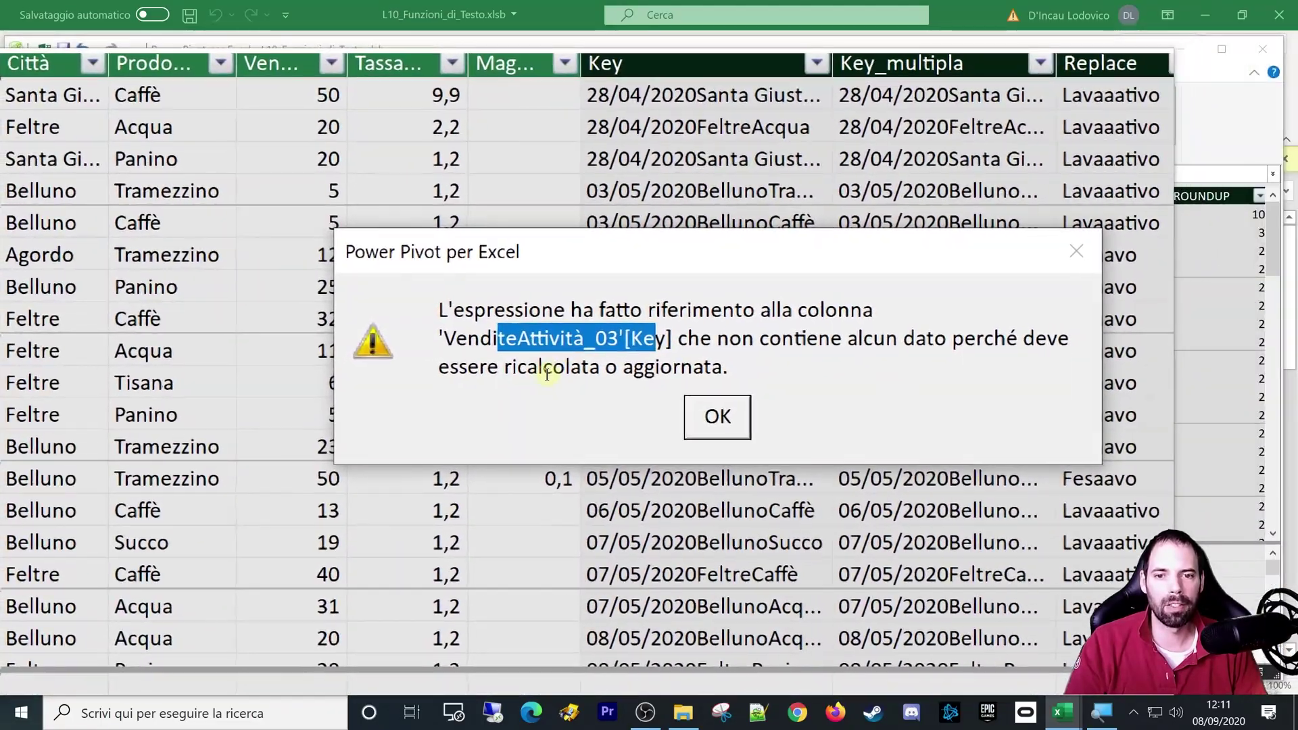
left_click_drag(537, 374, 711, 376)
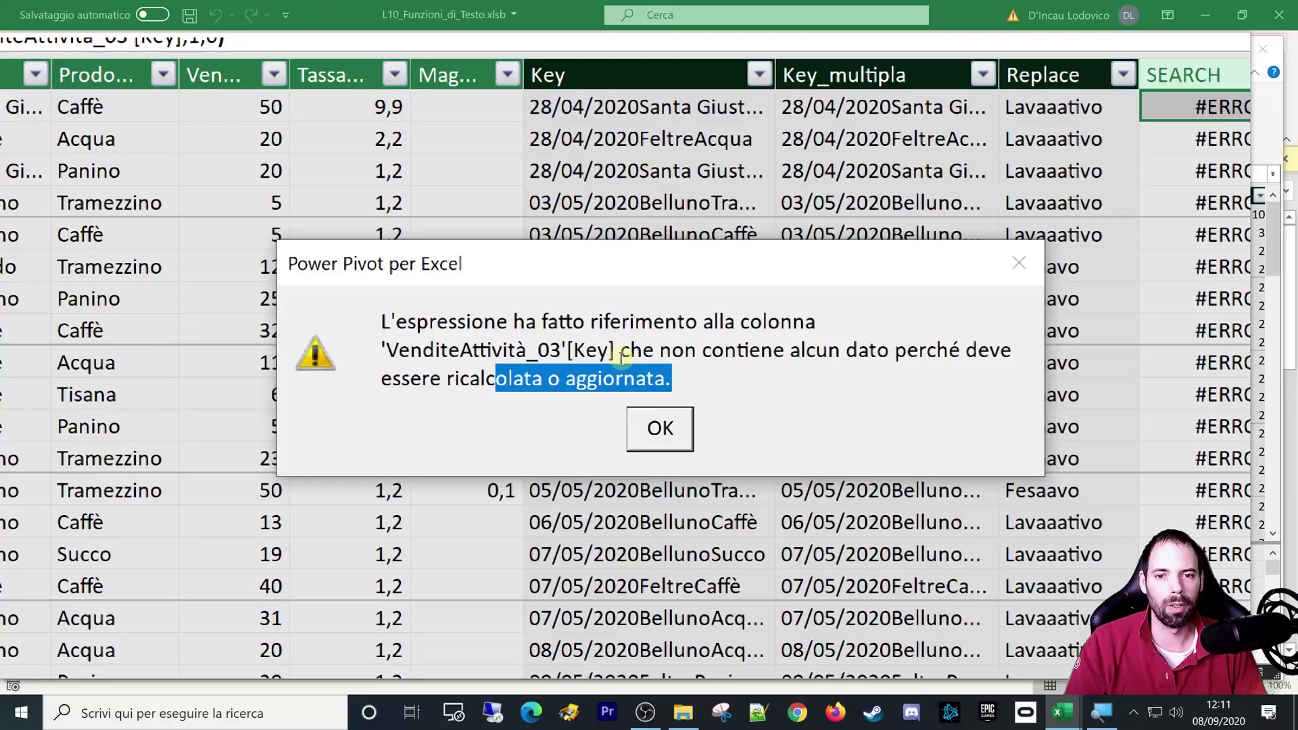
left_click_drag(595, 328, 361, 328)
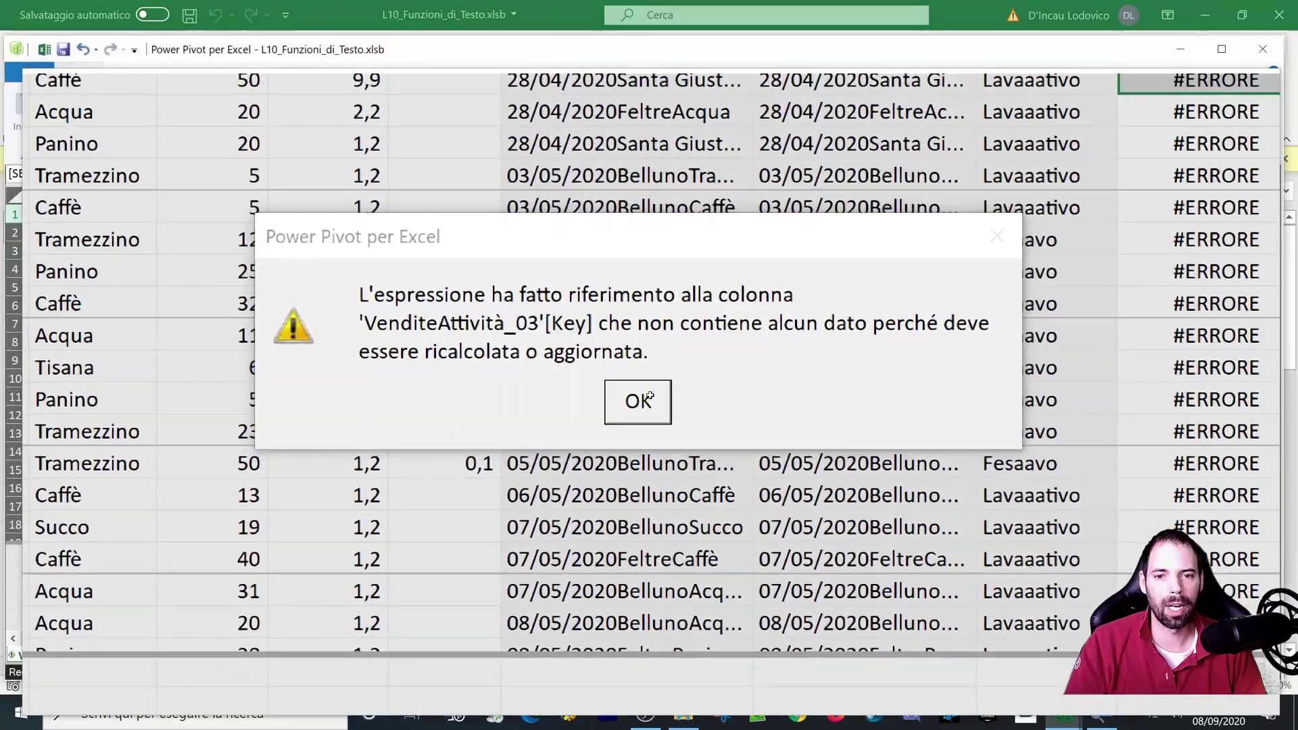
left_click(762, 435)
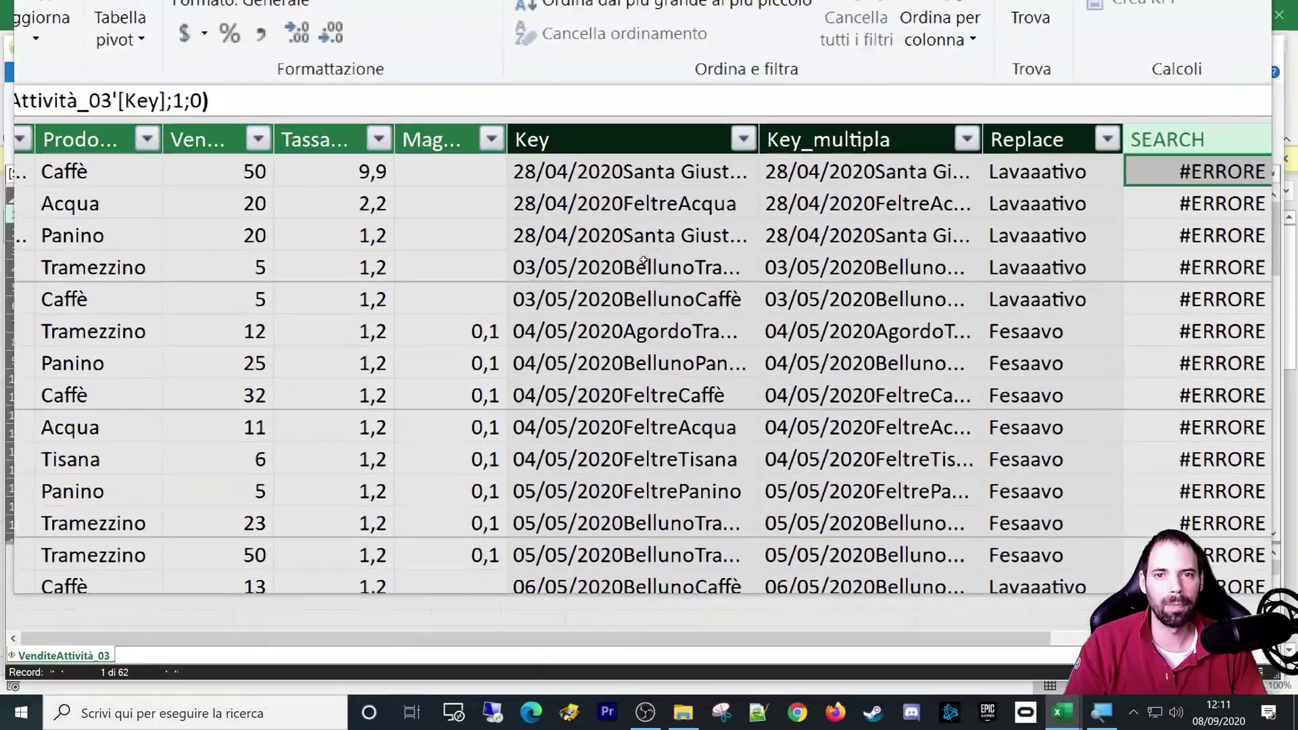
left_click(615, 203)
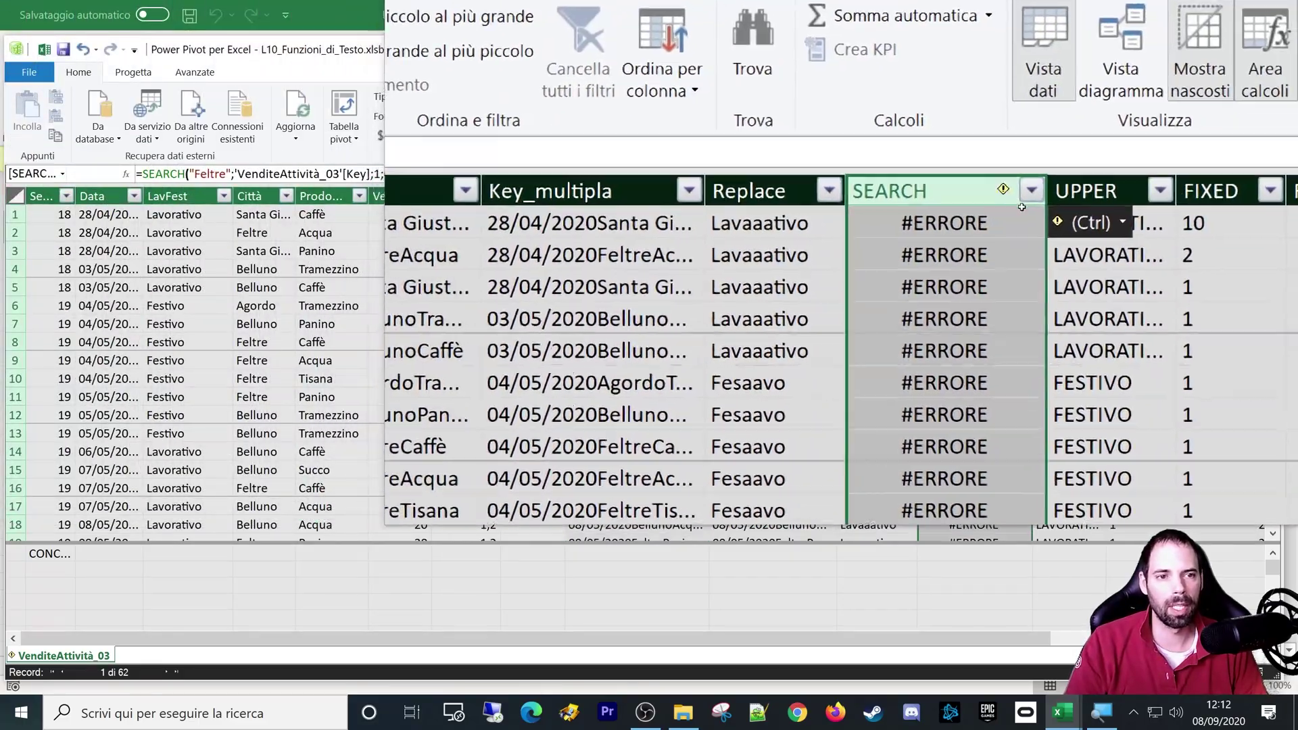
left_click(1058, 223)
left_click(1075, 227)
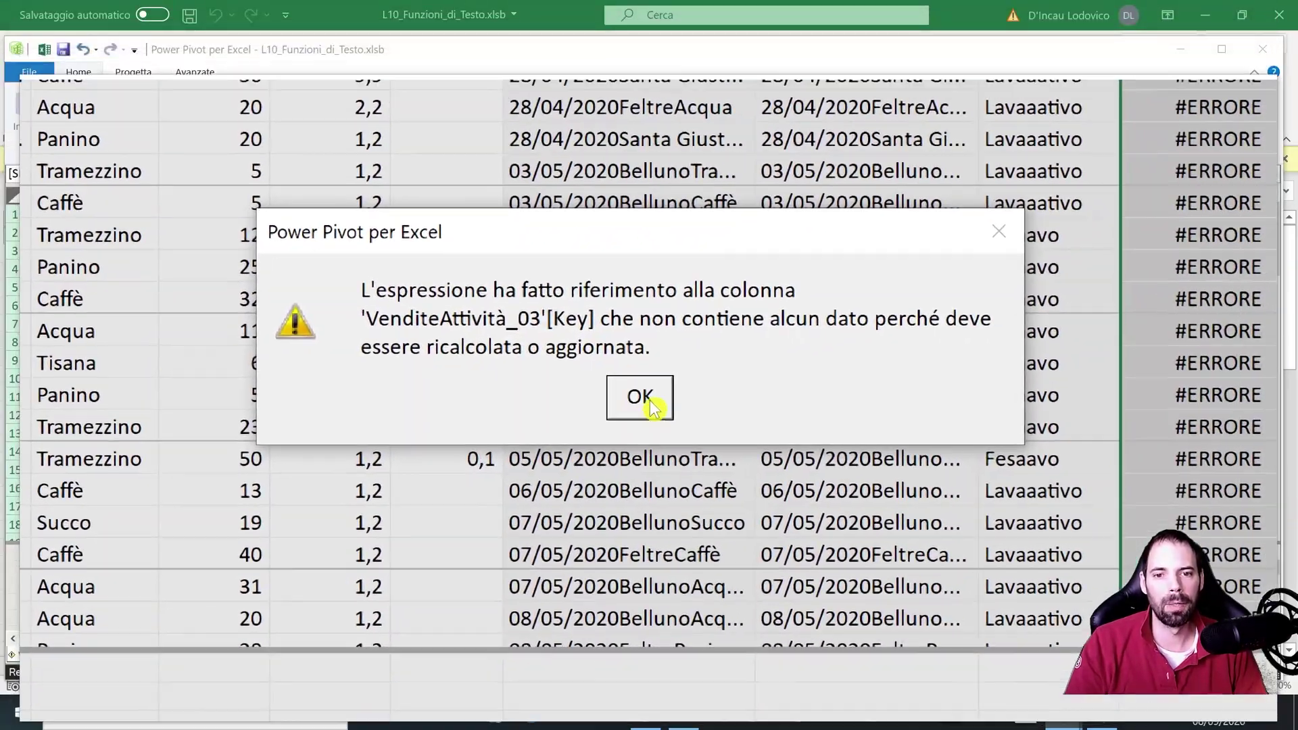
left_click(684, 412)
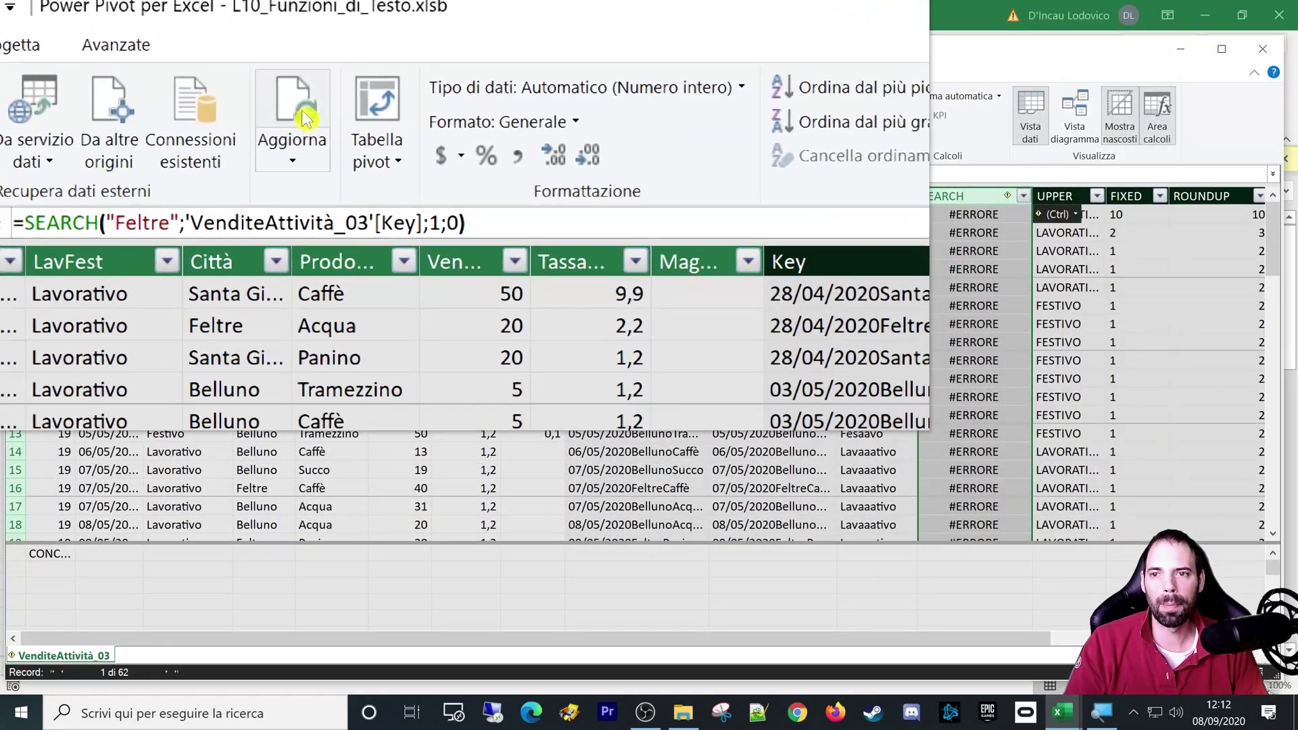
Step: Refresh the model data, transferring 62 rows, and close the refresh results
left_click(303, 119)
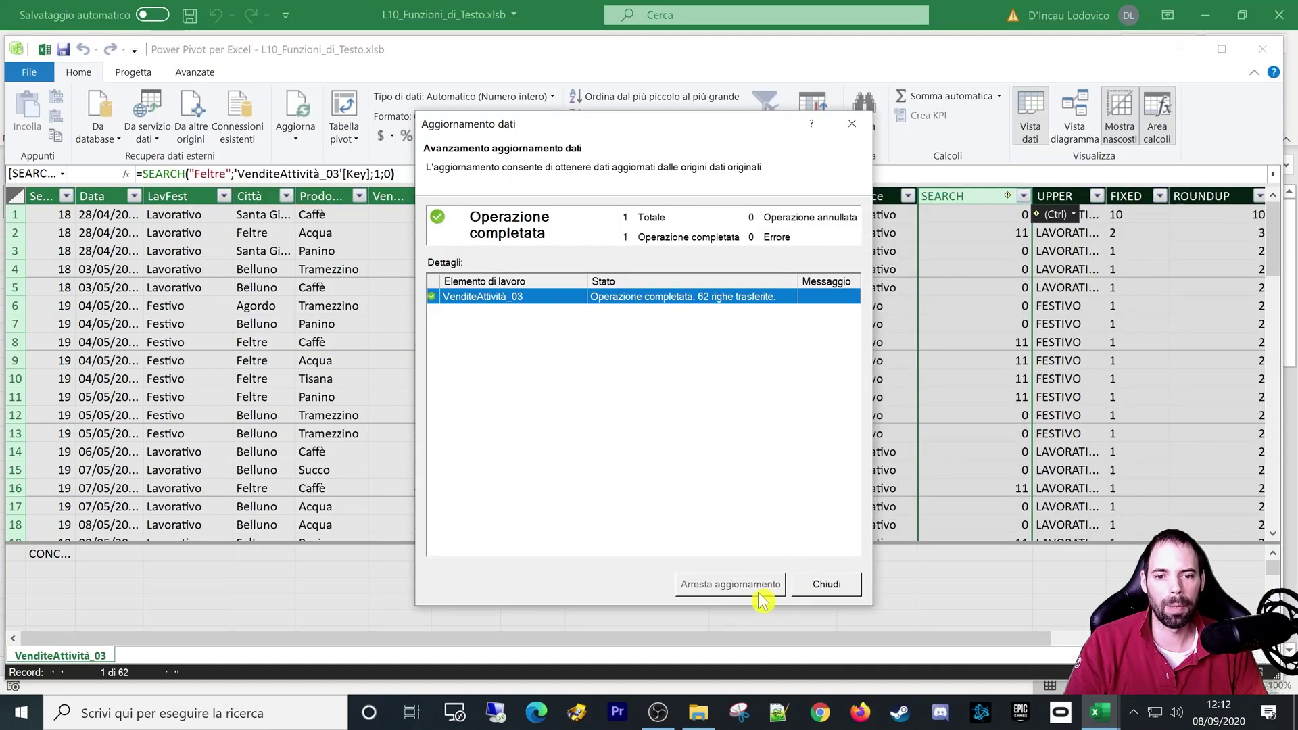
left_click(826, 587)
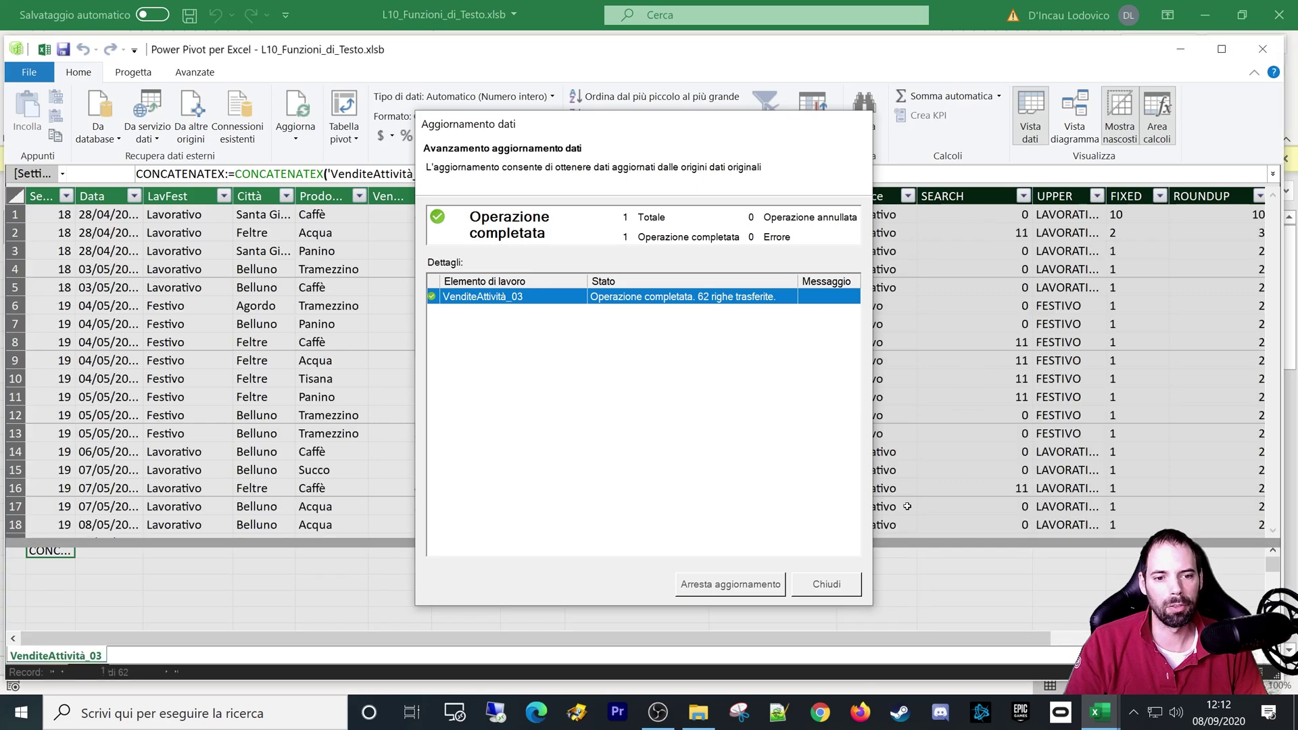
left_click(976, 229)
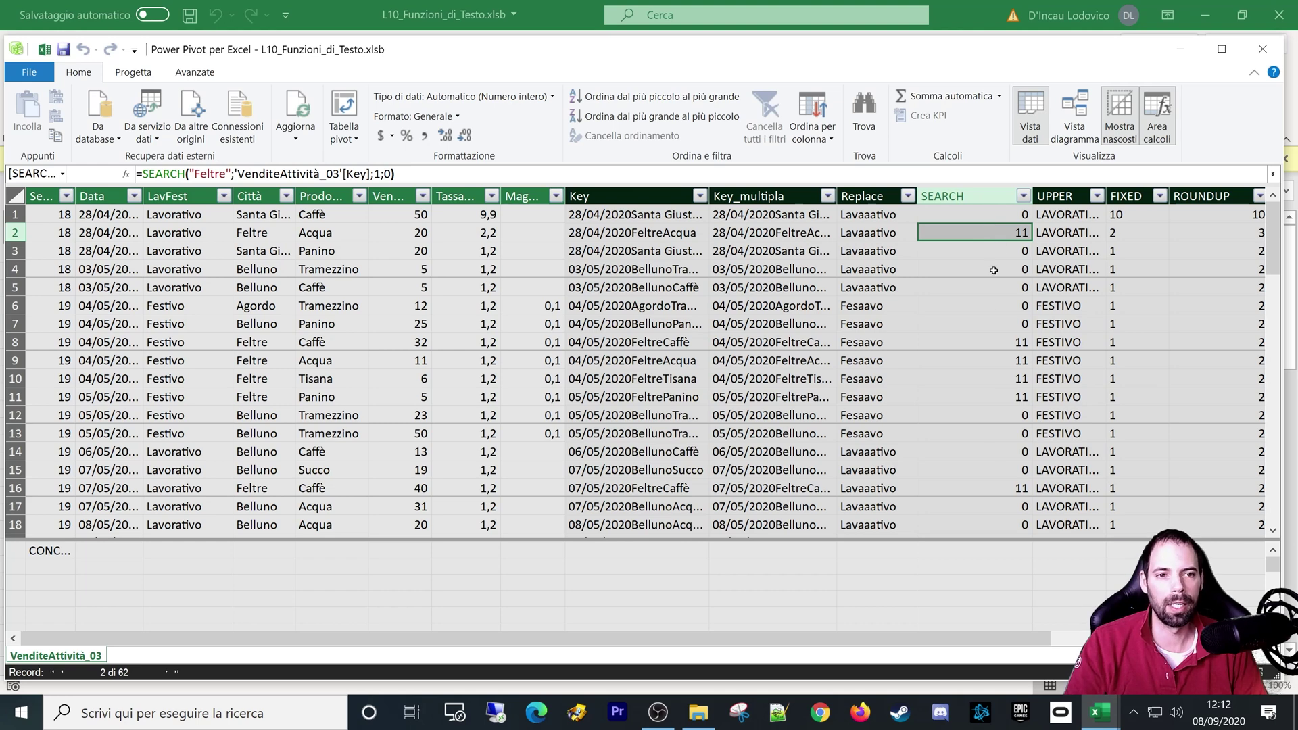
left_click(978, 201)
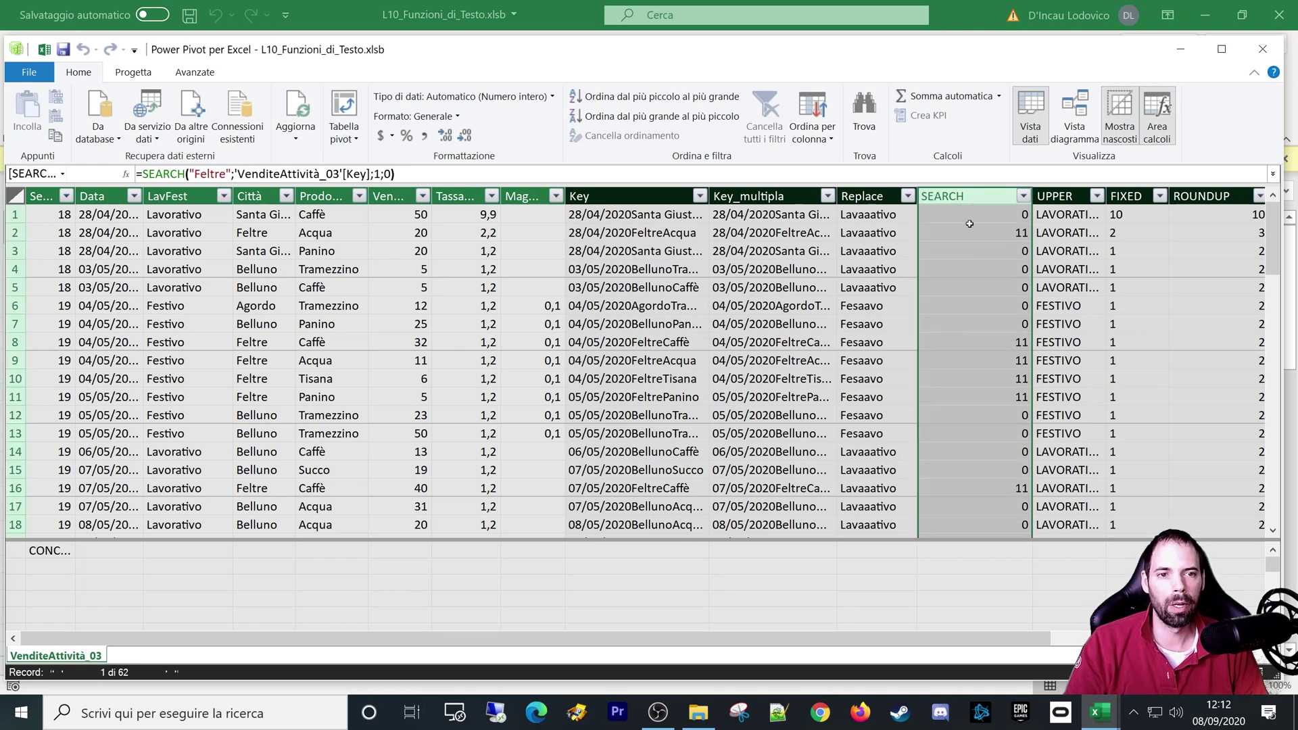
left_click(969, 225)
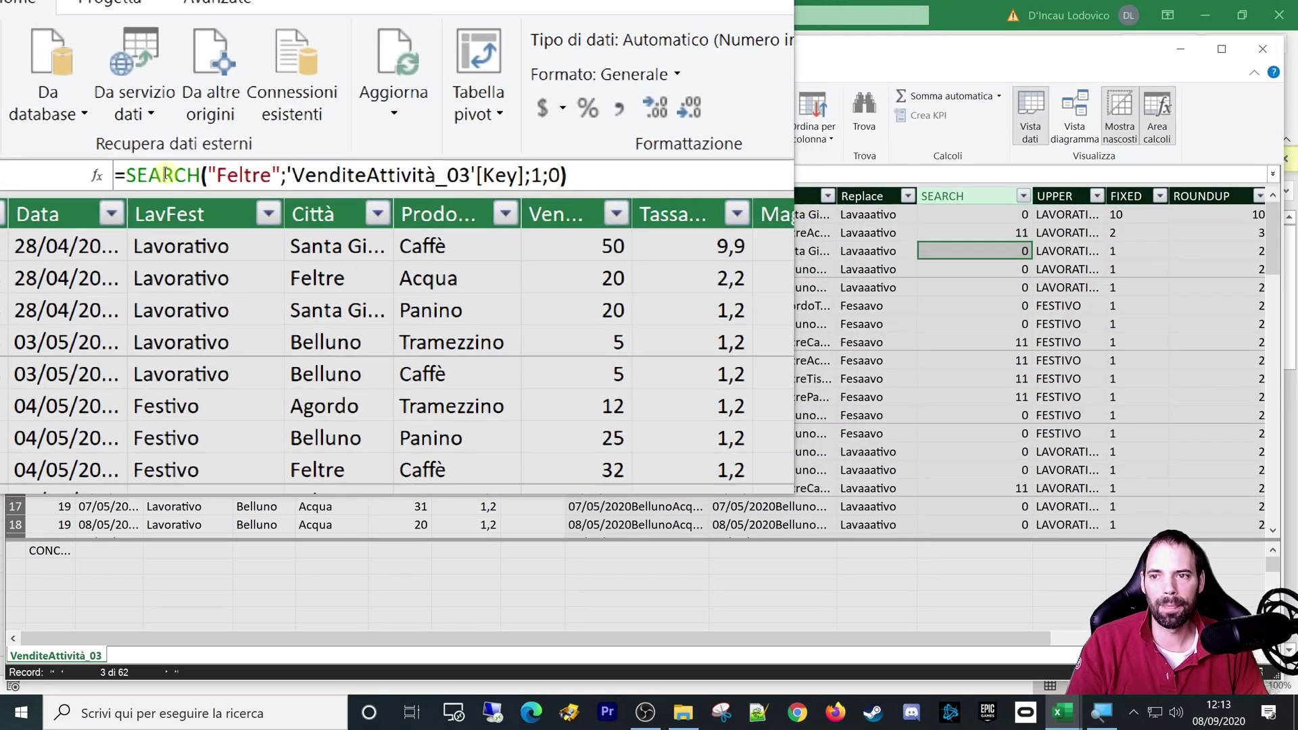
left_click_drag(188, 177, 158, 175)
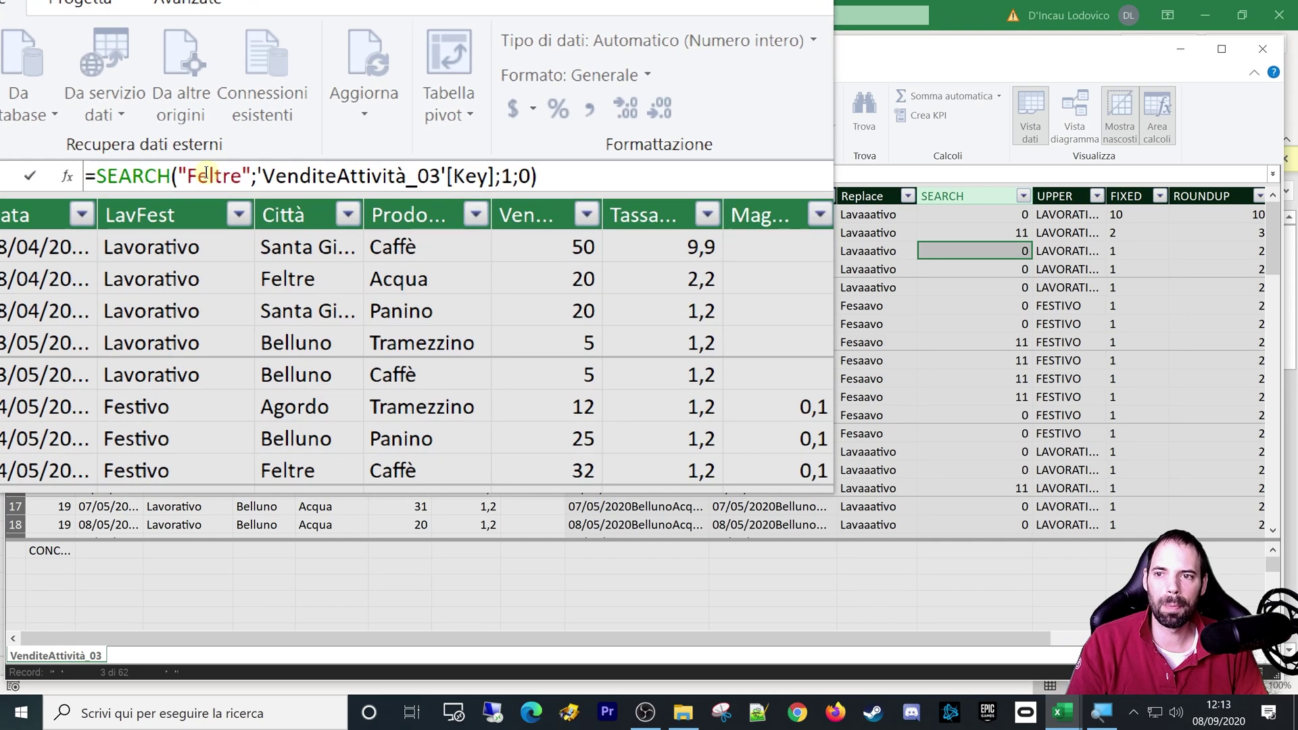
left_click_drag(173, 175, 229, 175)
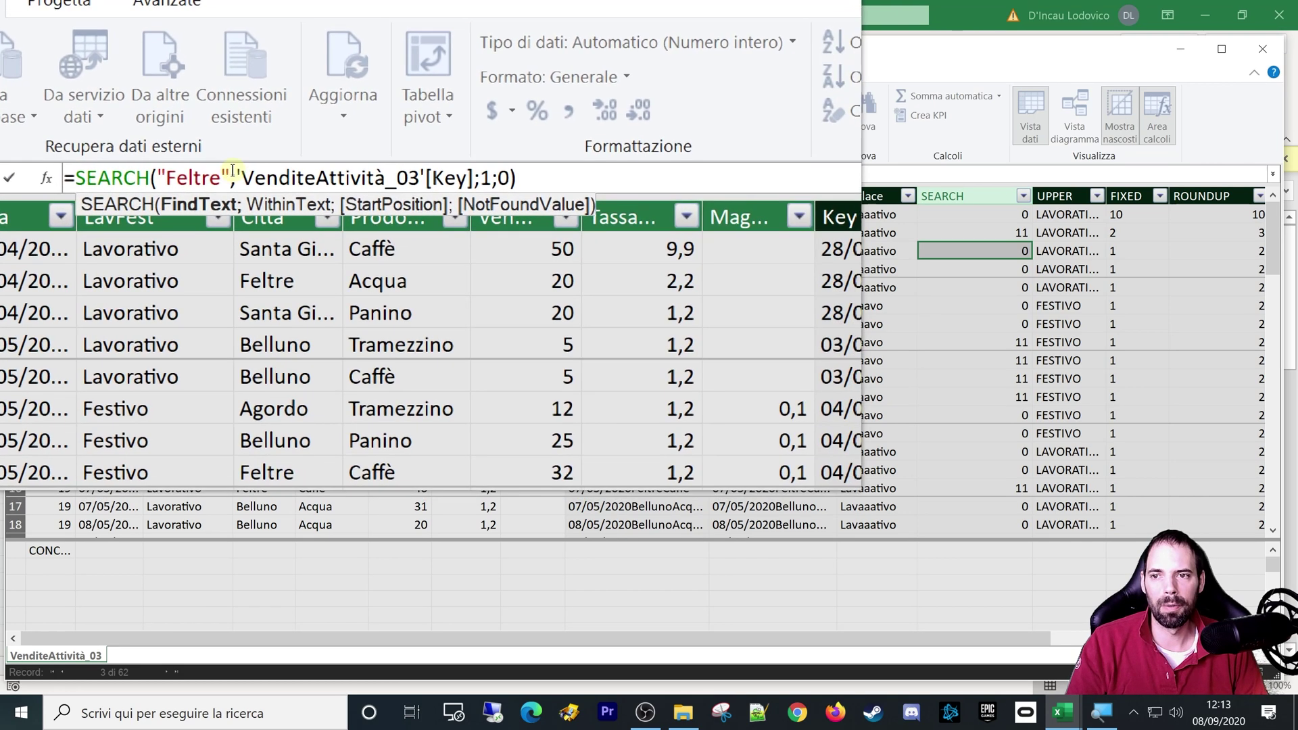
left_click(232, 175)
left_click_drag(238, 174, 452, 175)
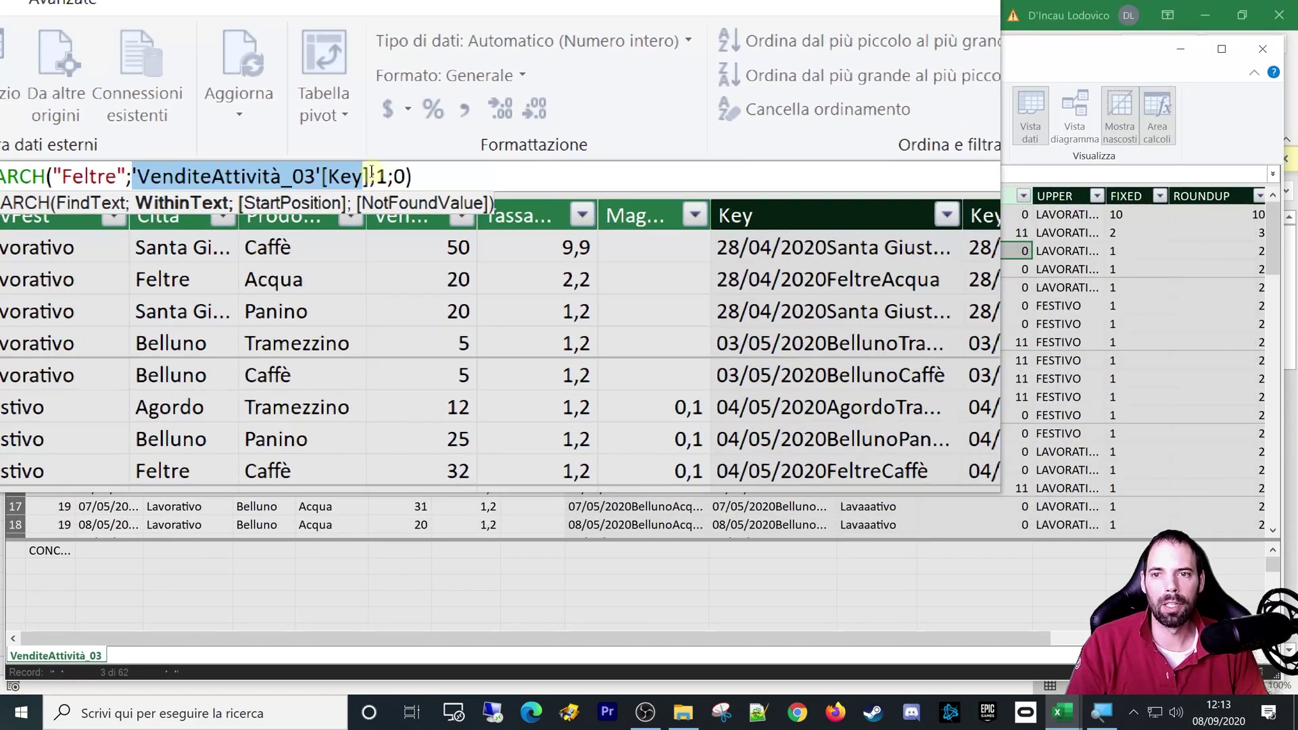
left_click(372, 176)
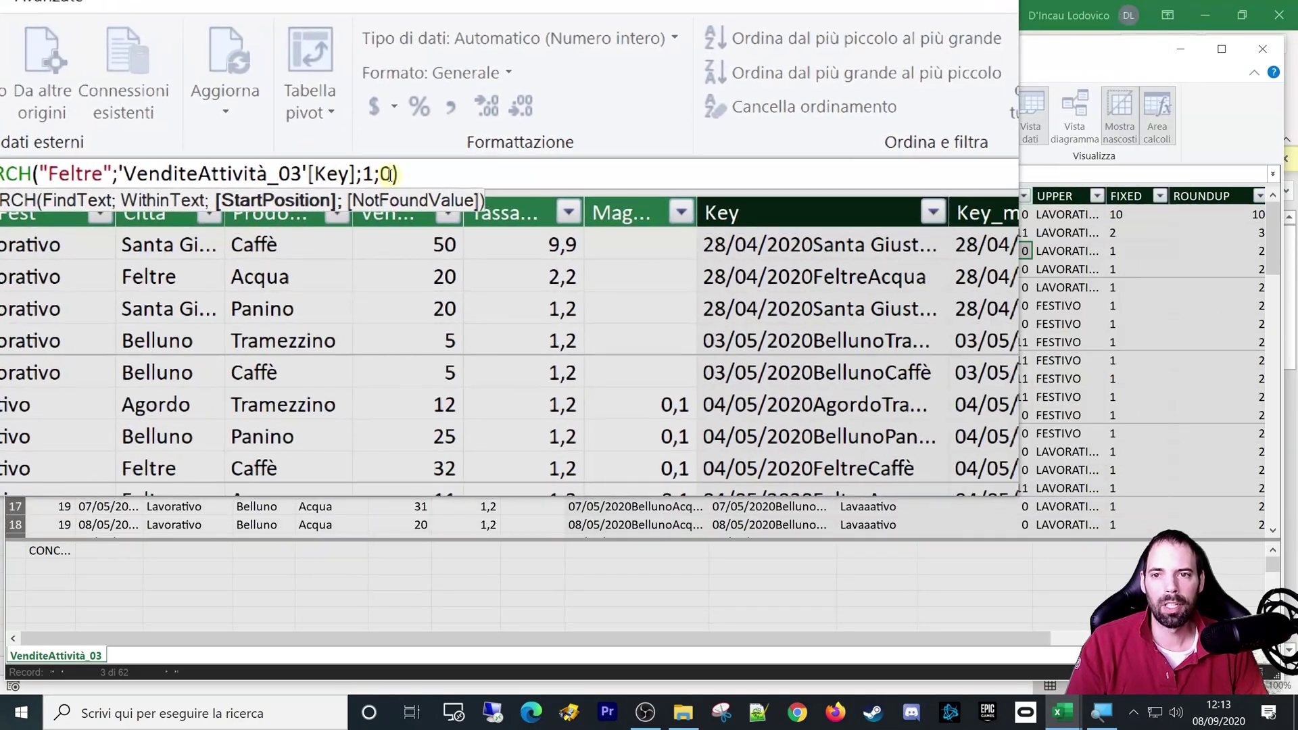
double_click(388, 175)
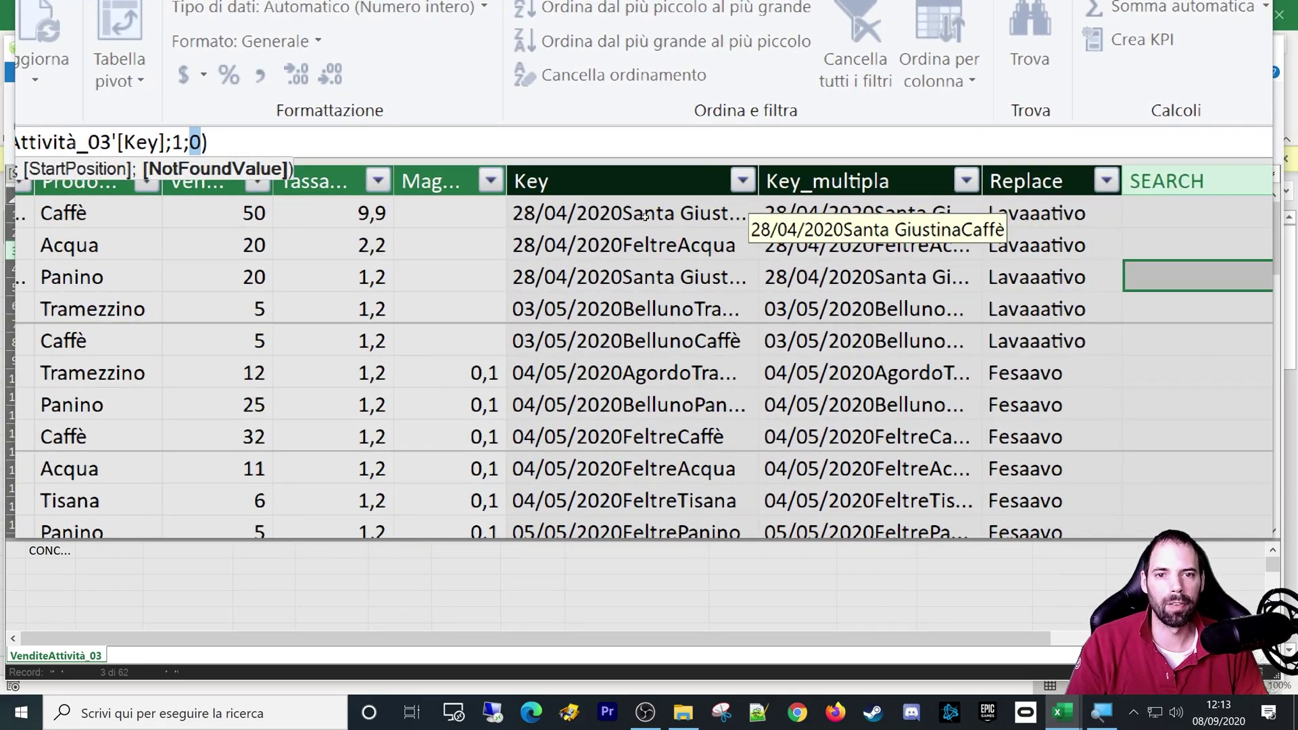
key("Return")
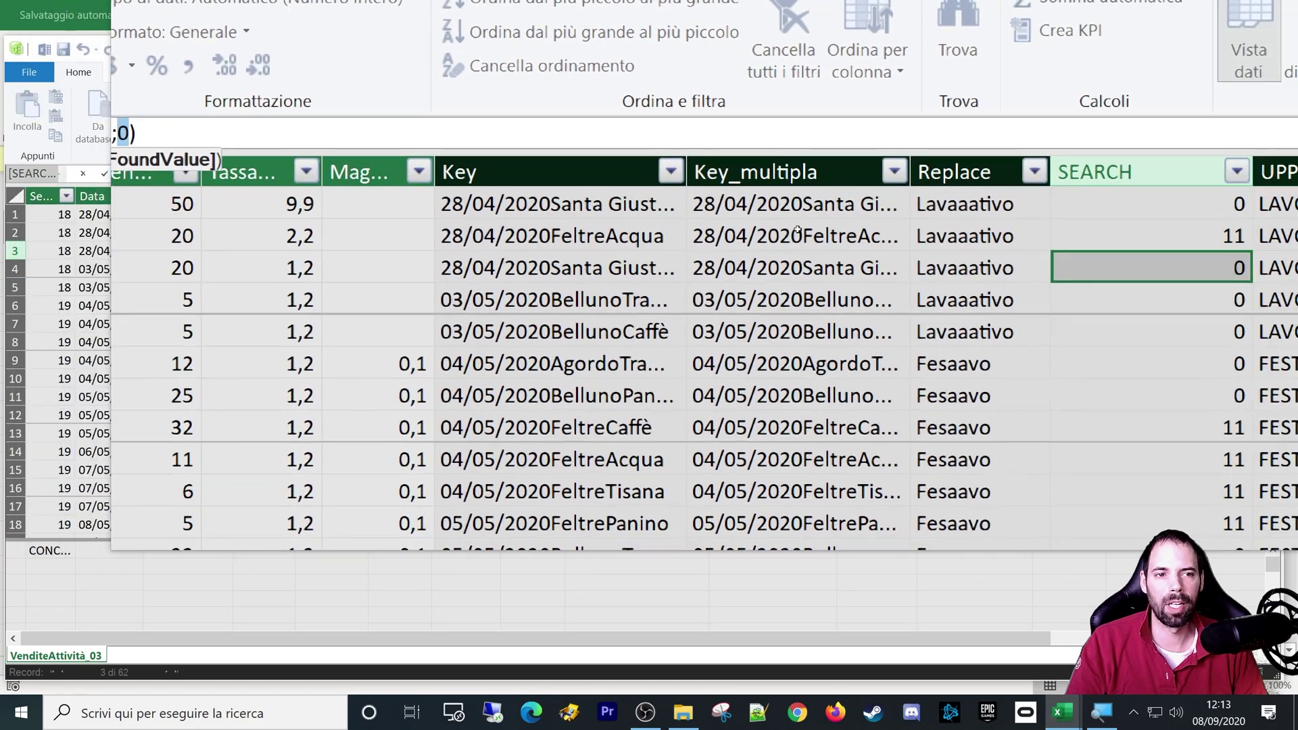
left_click(993, 234)
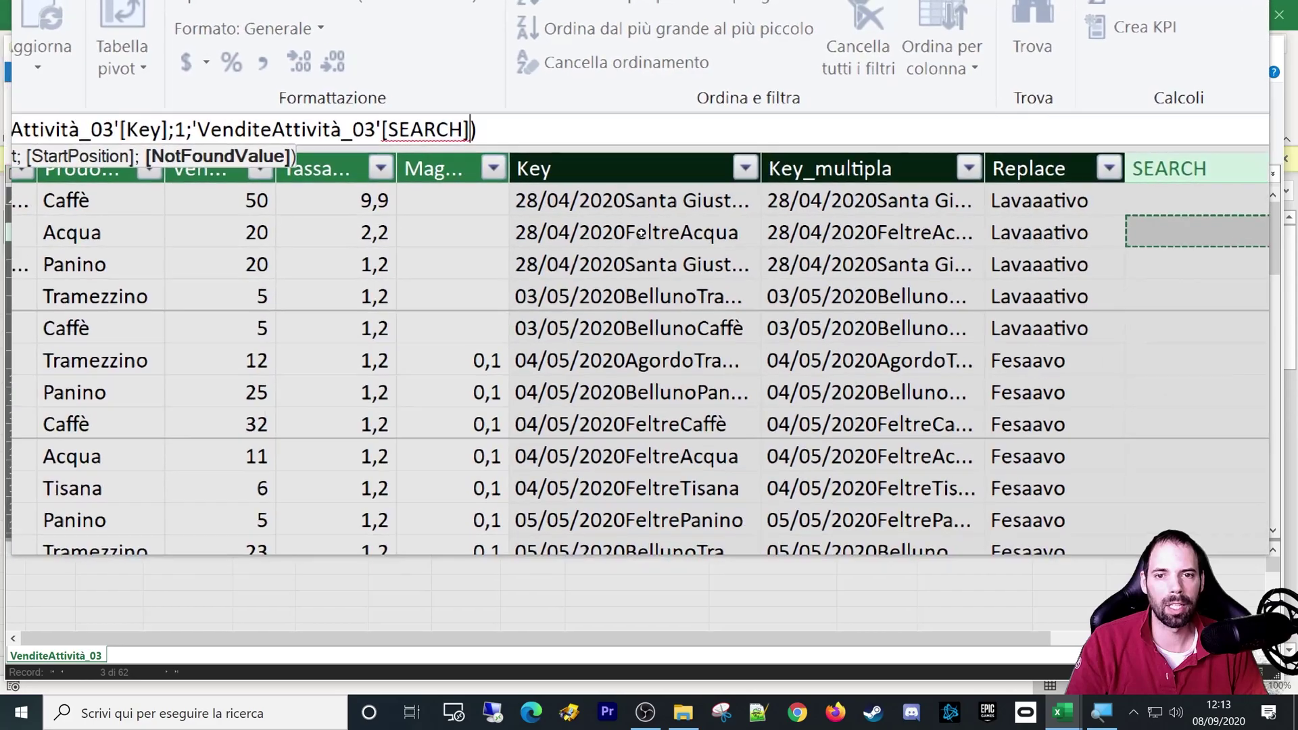
Step: Try SEARCH start position 12, then set it to 11, giving 11 for Feltre keys
key("Return")
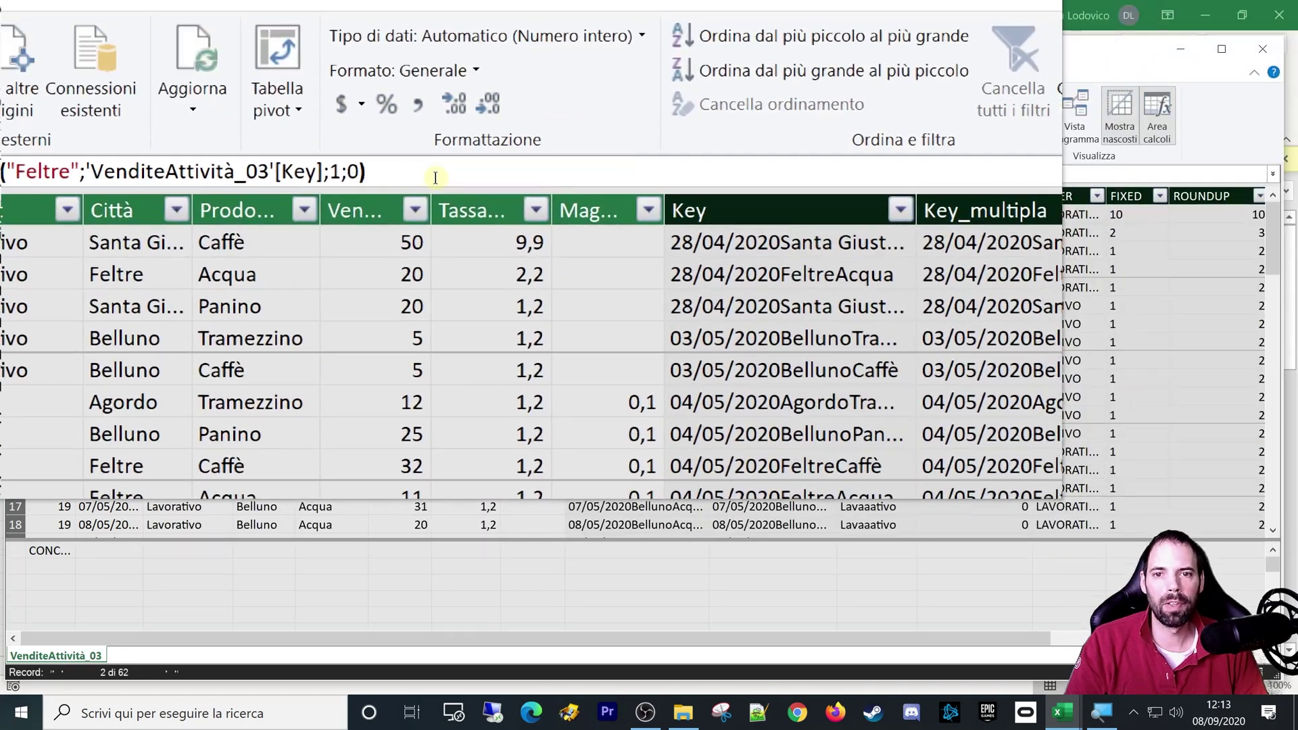
left_click(392, 174)
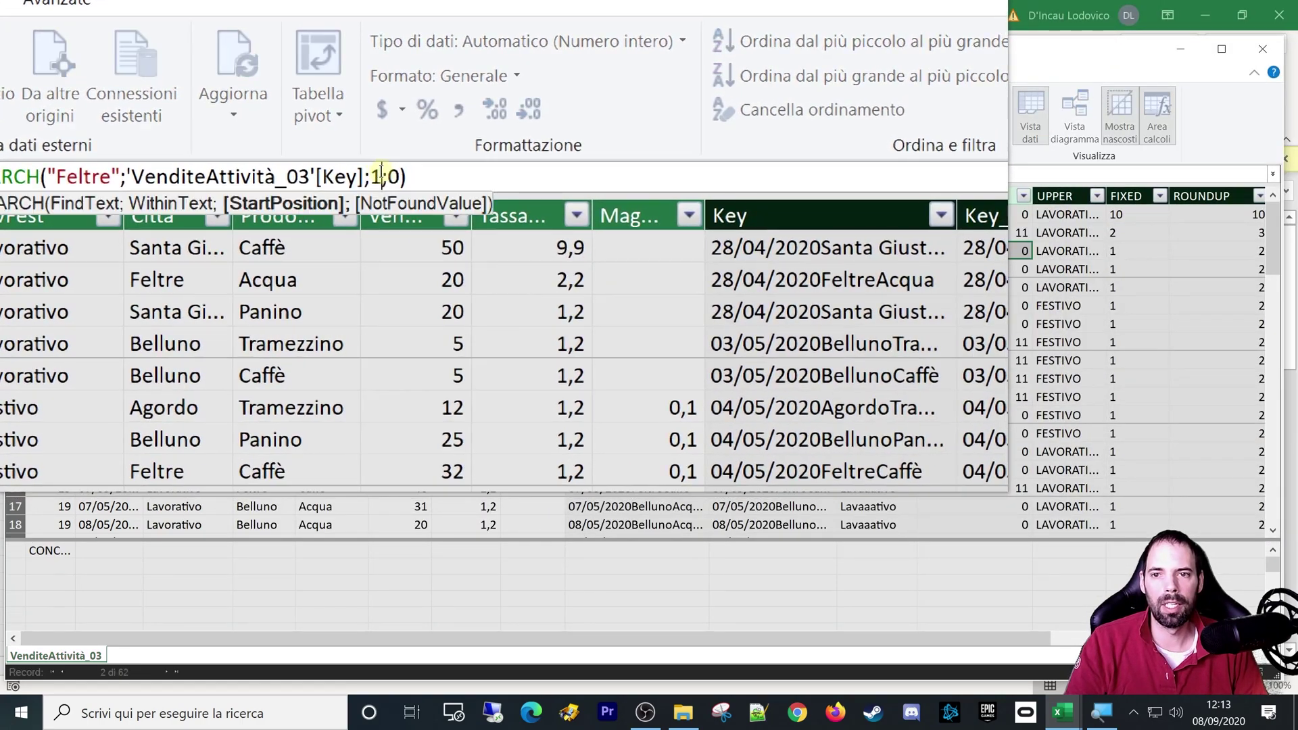
type("1")
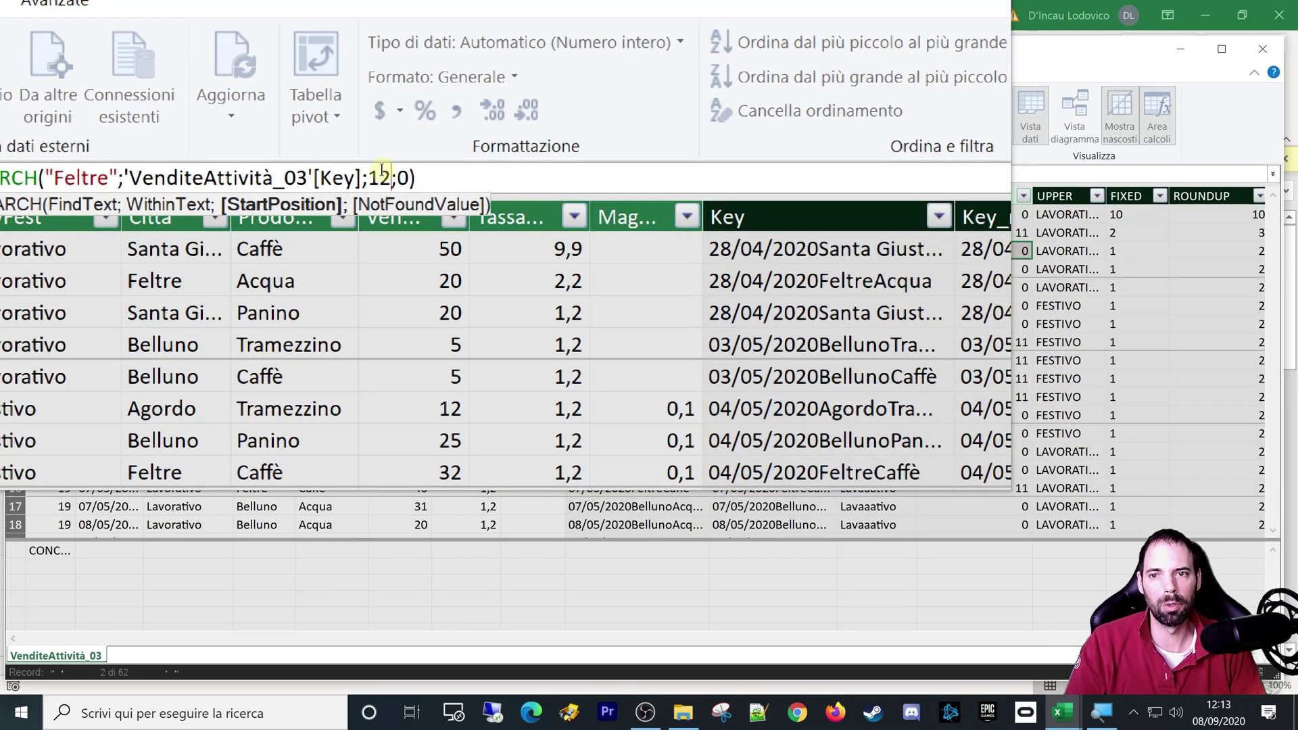
key("BackSpace")
type("2")
key("Return")
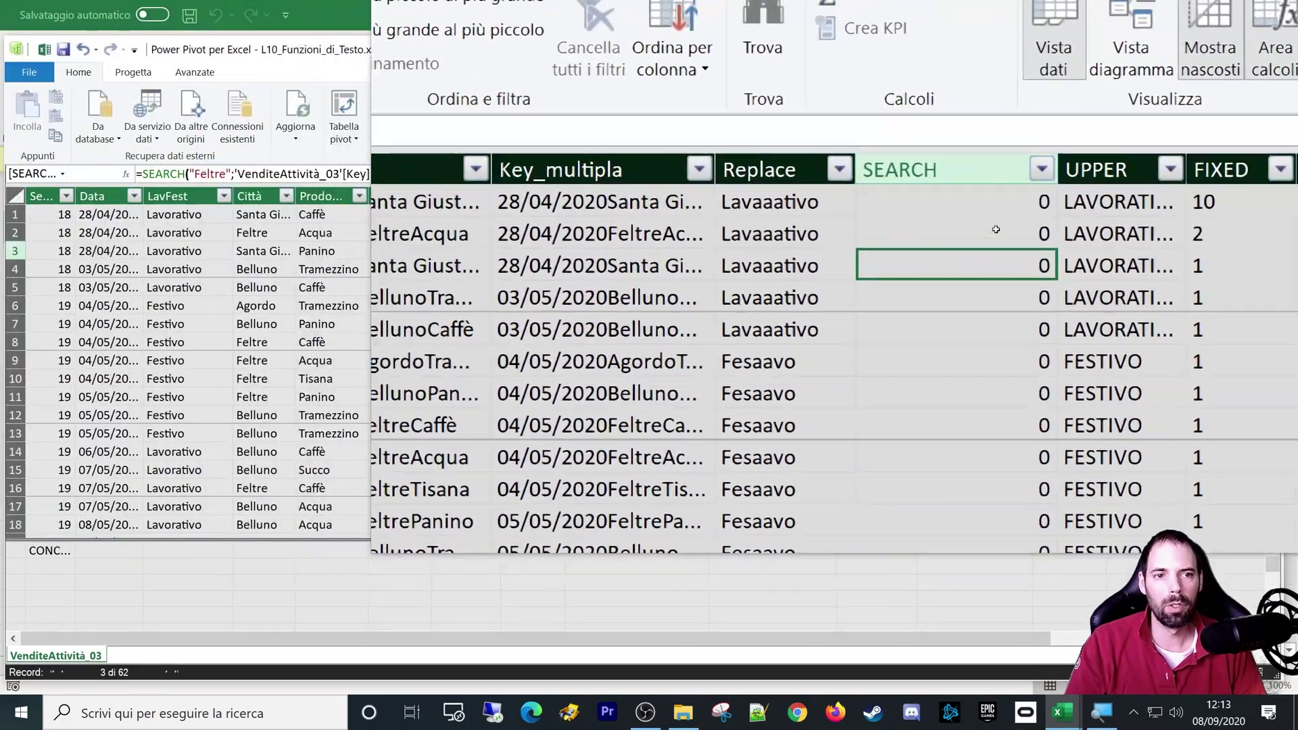
key("Up")
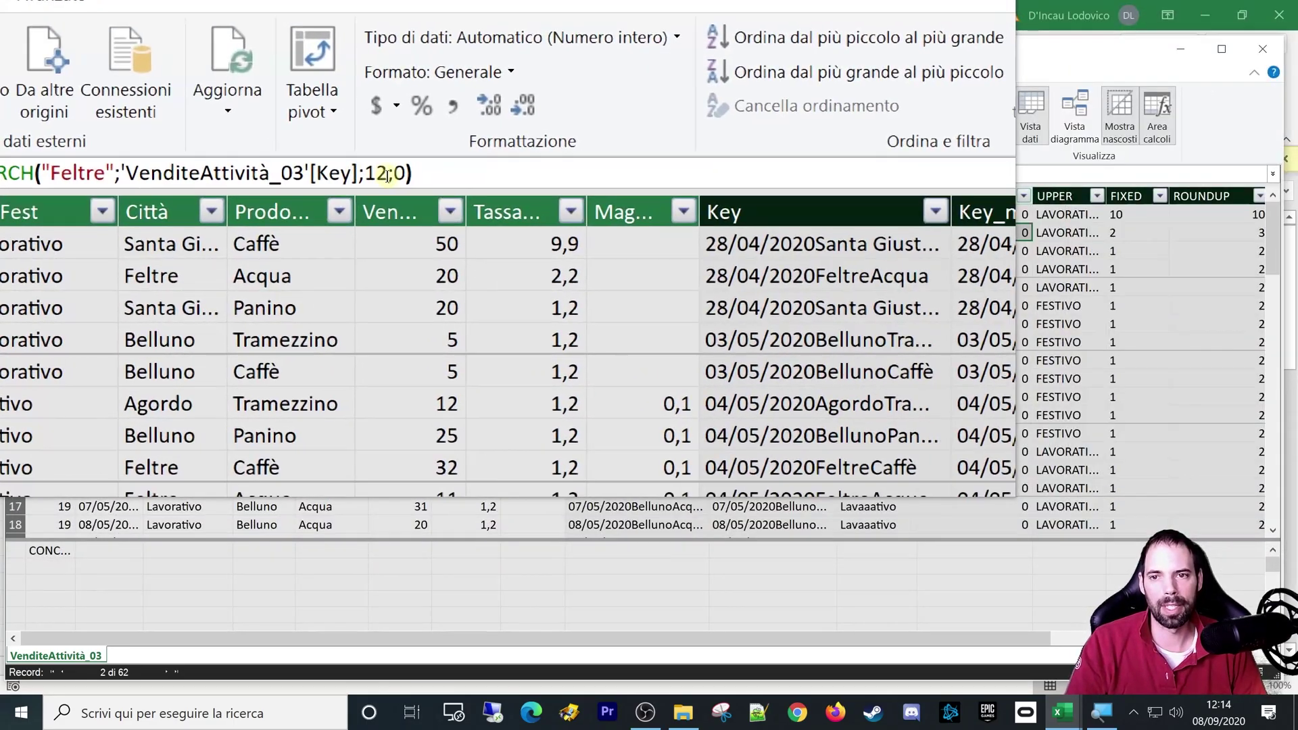
left_click(398, 174)
type("1")
key("Return")
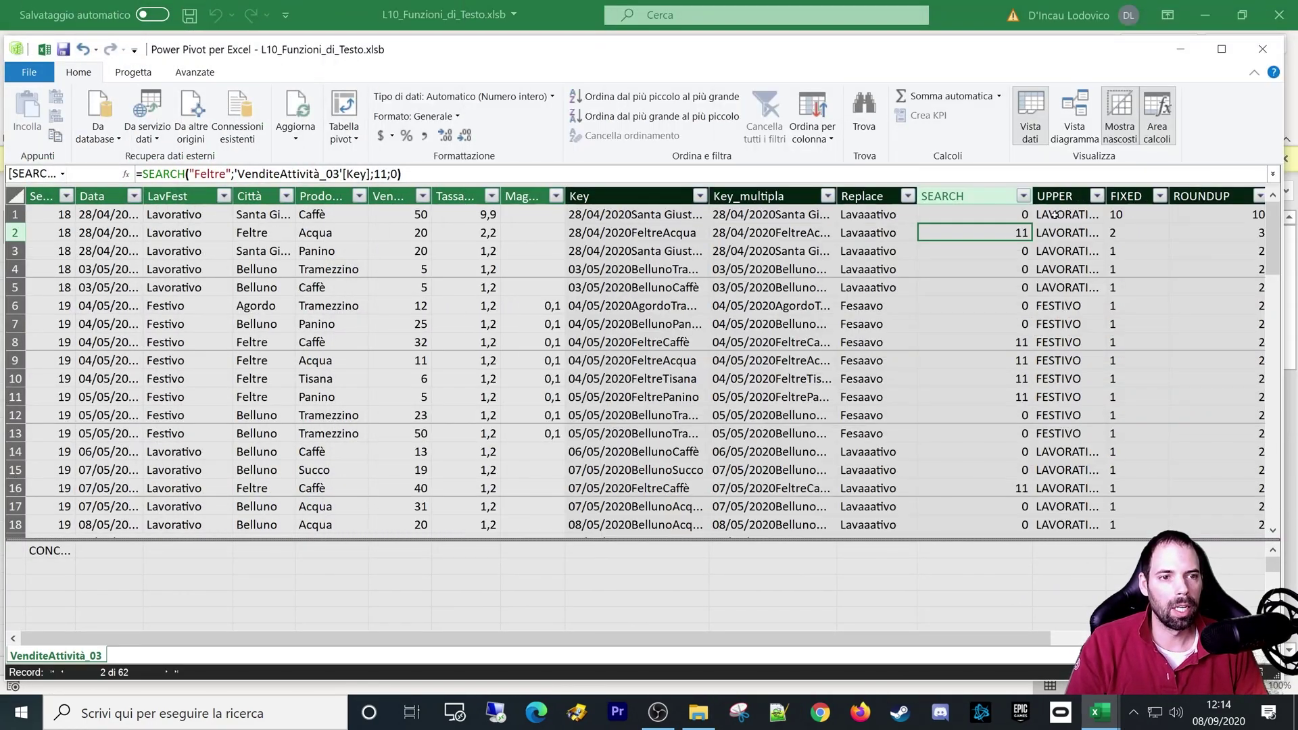
key("Right")
Step: Widen the UPPER column and compare row 2's LavFest value with its UPPER result
scroll(643, 365, "right", 5)
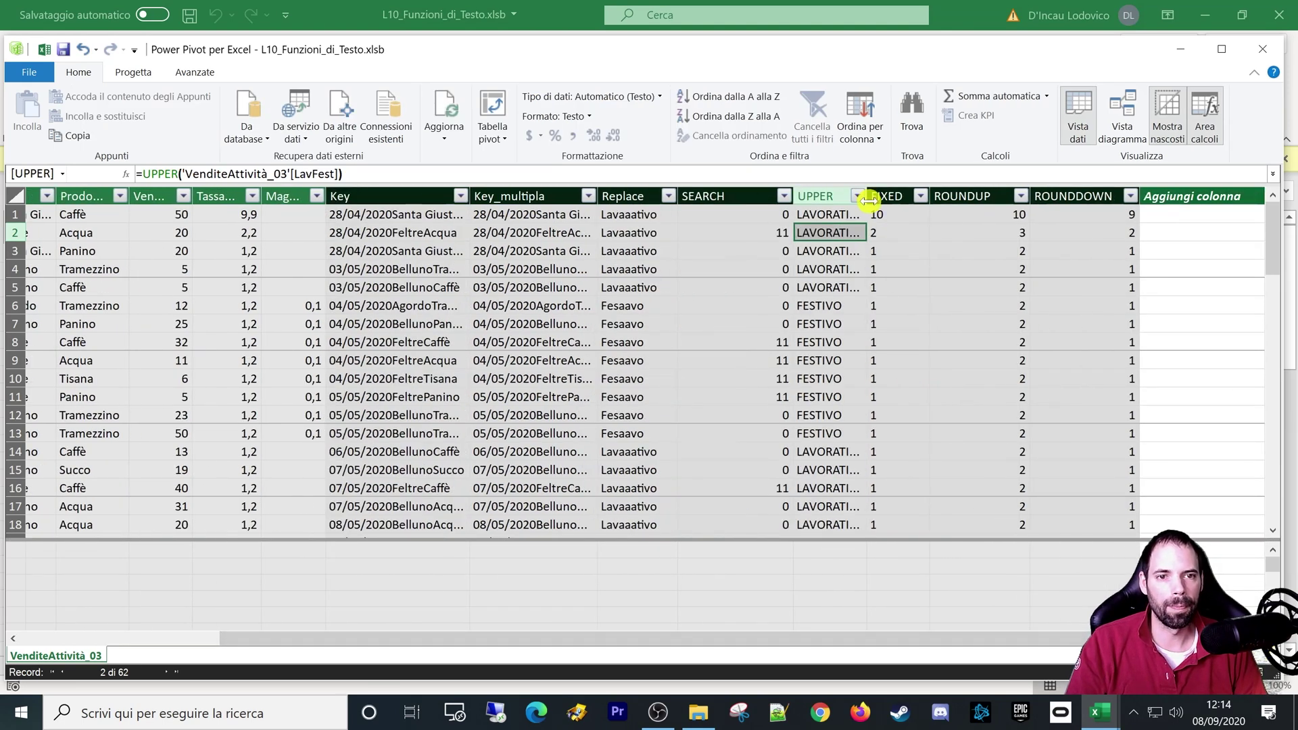
left_click_drag(894, 208, 905, 214)
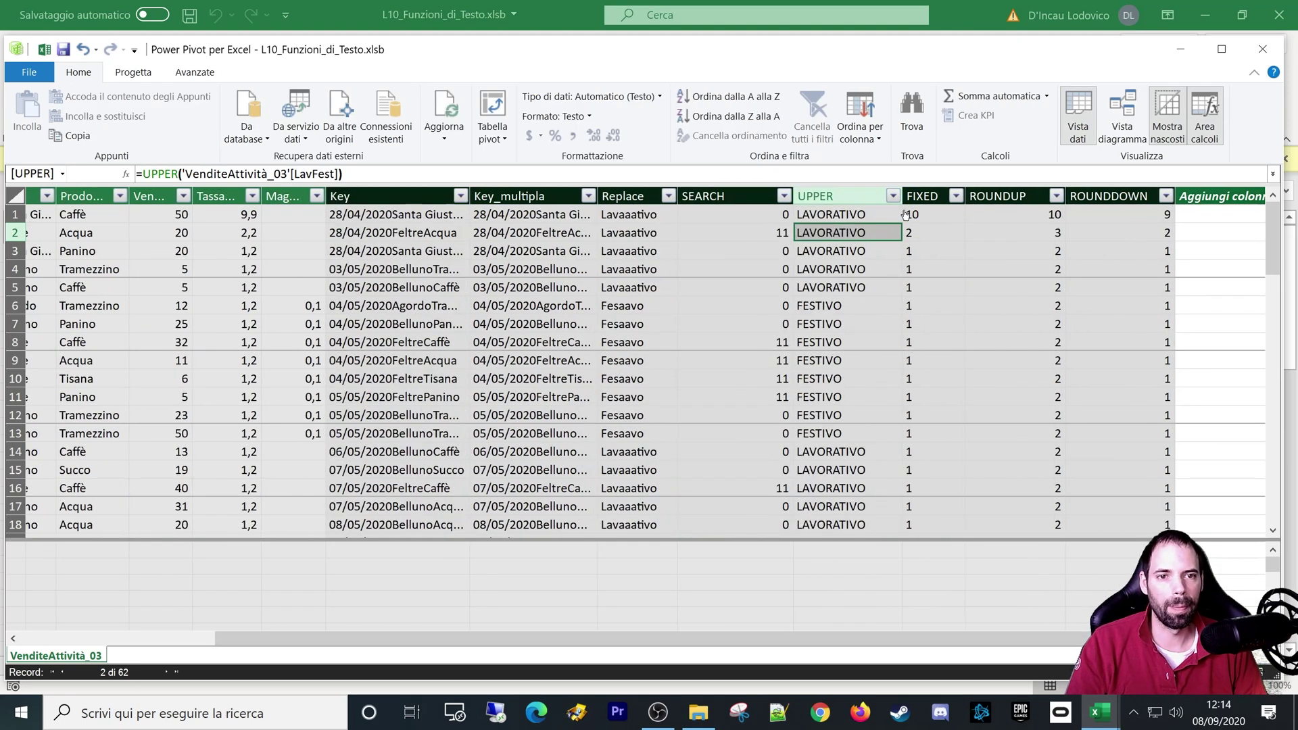
left_click(826, 214)
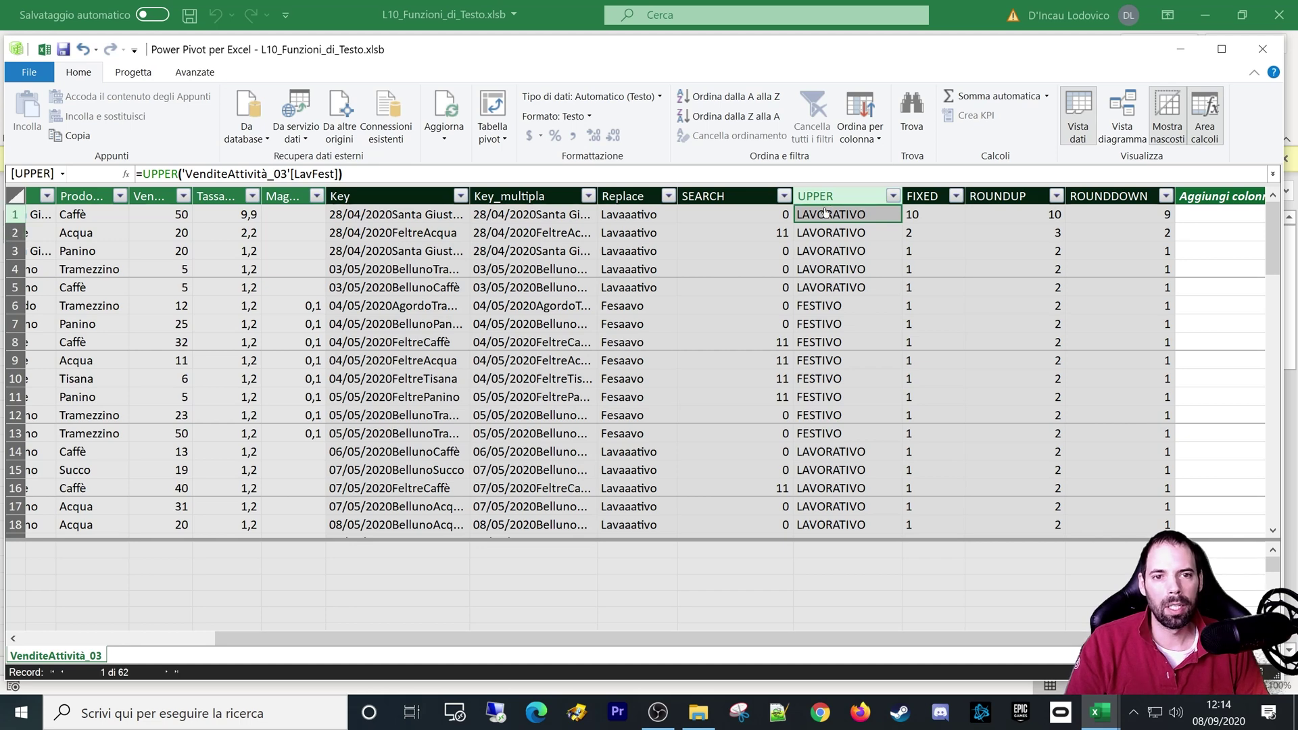
double_click(147, 174)
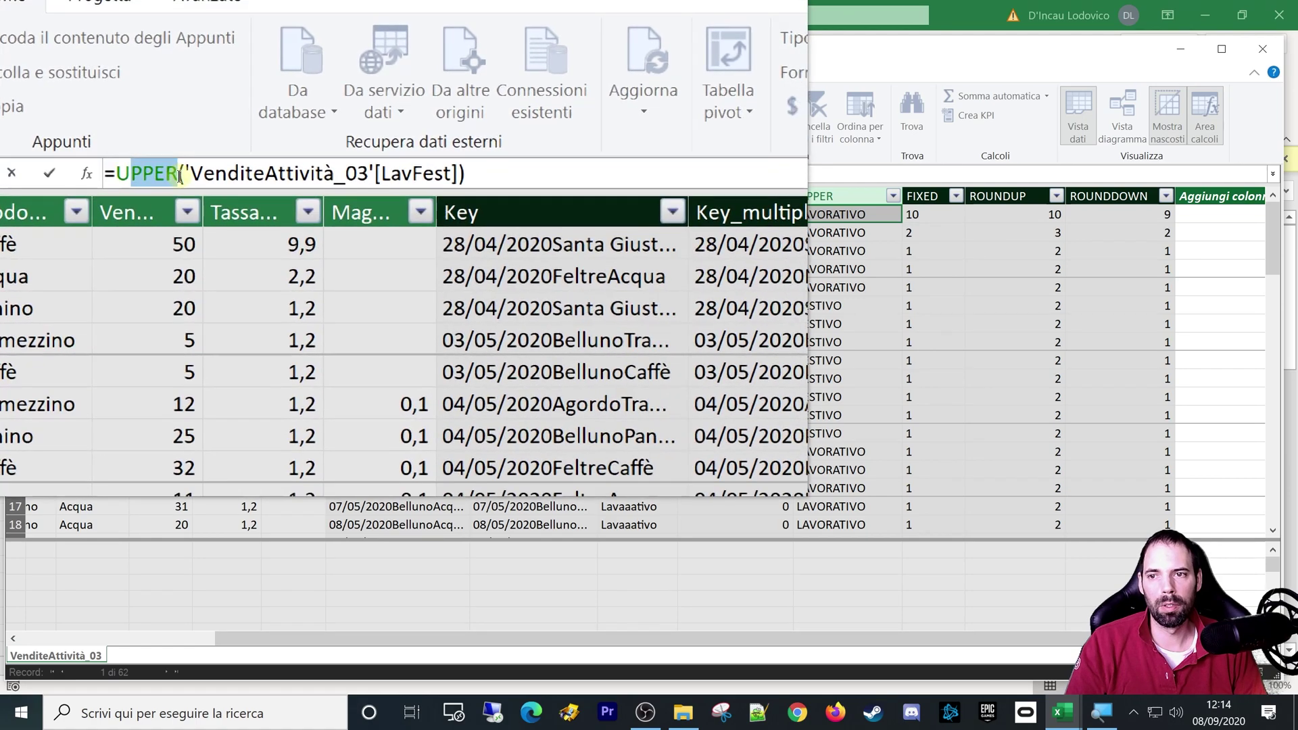
left_click(185, 175)
key("Escape")
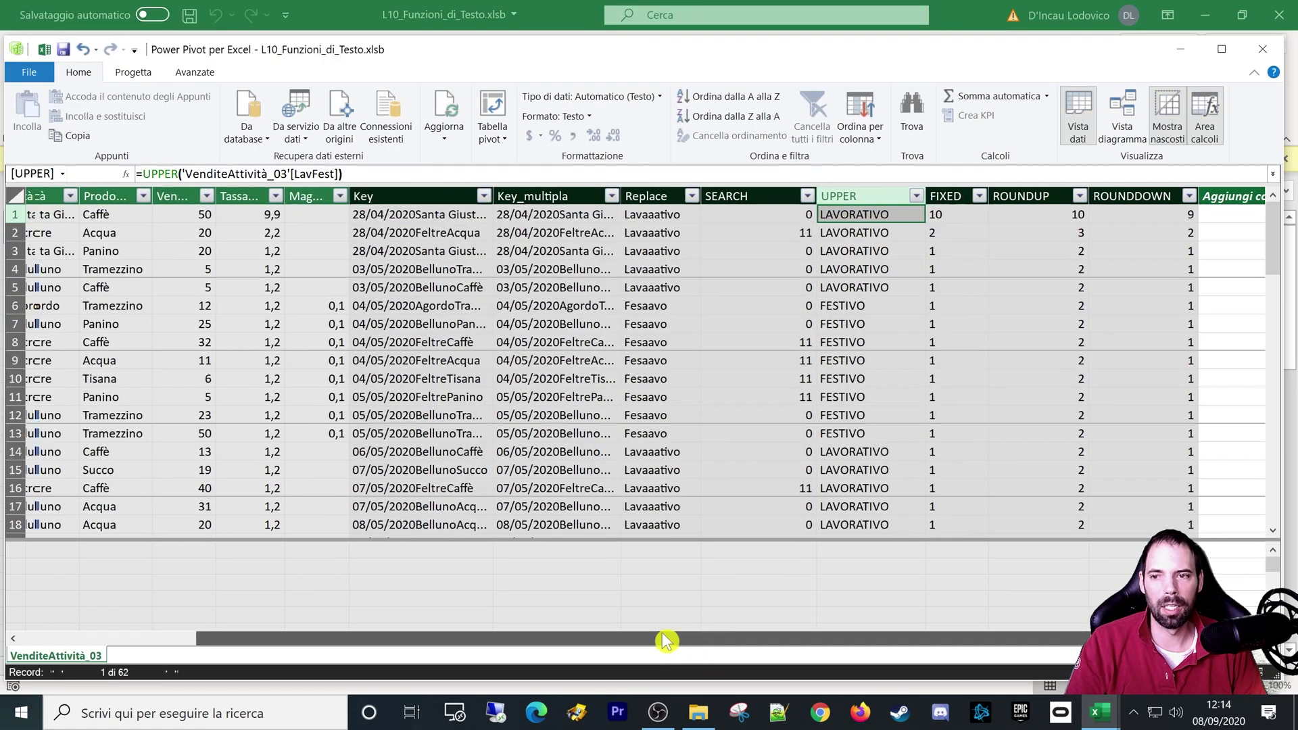
left_click_drag(689, 637, 566, 637)
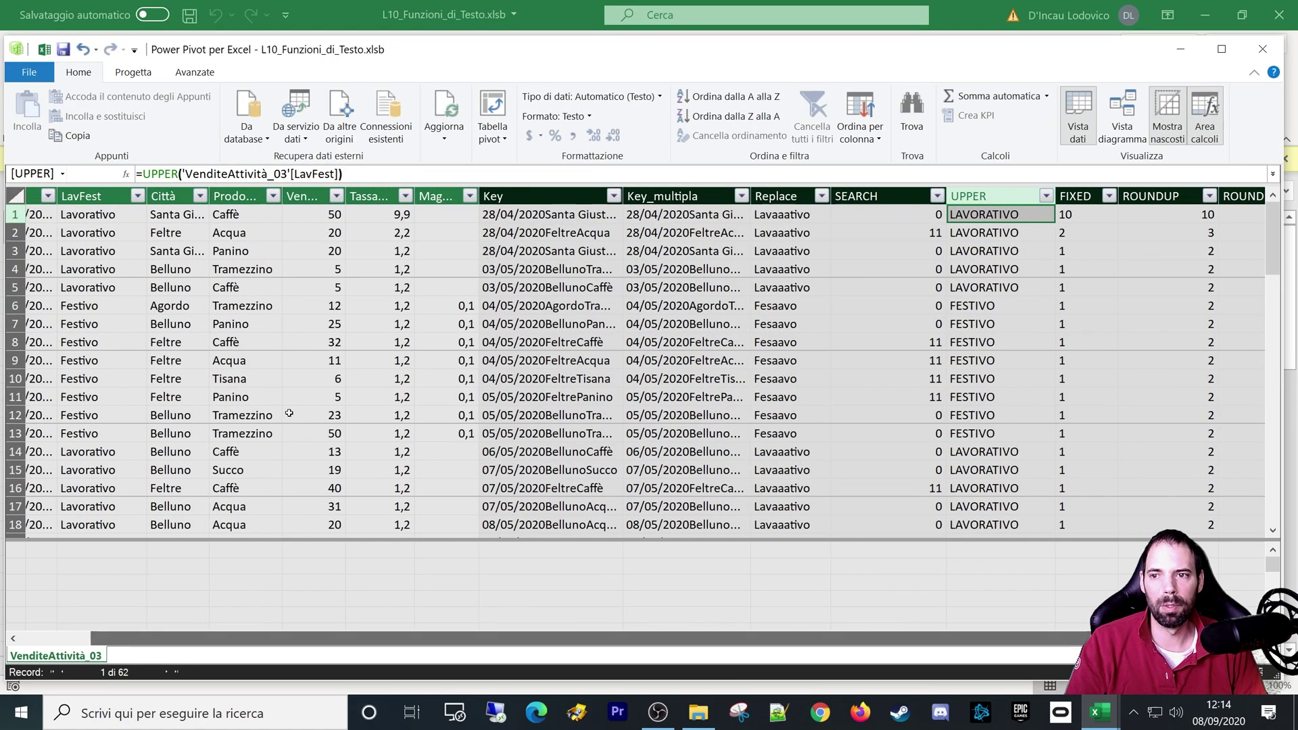
left_click(97, 232)
left_click(992, 230)
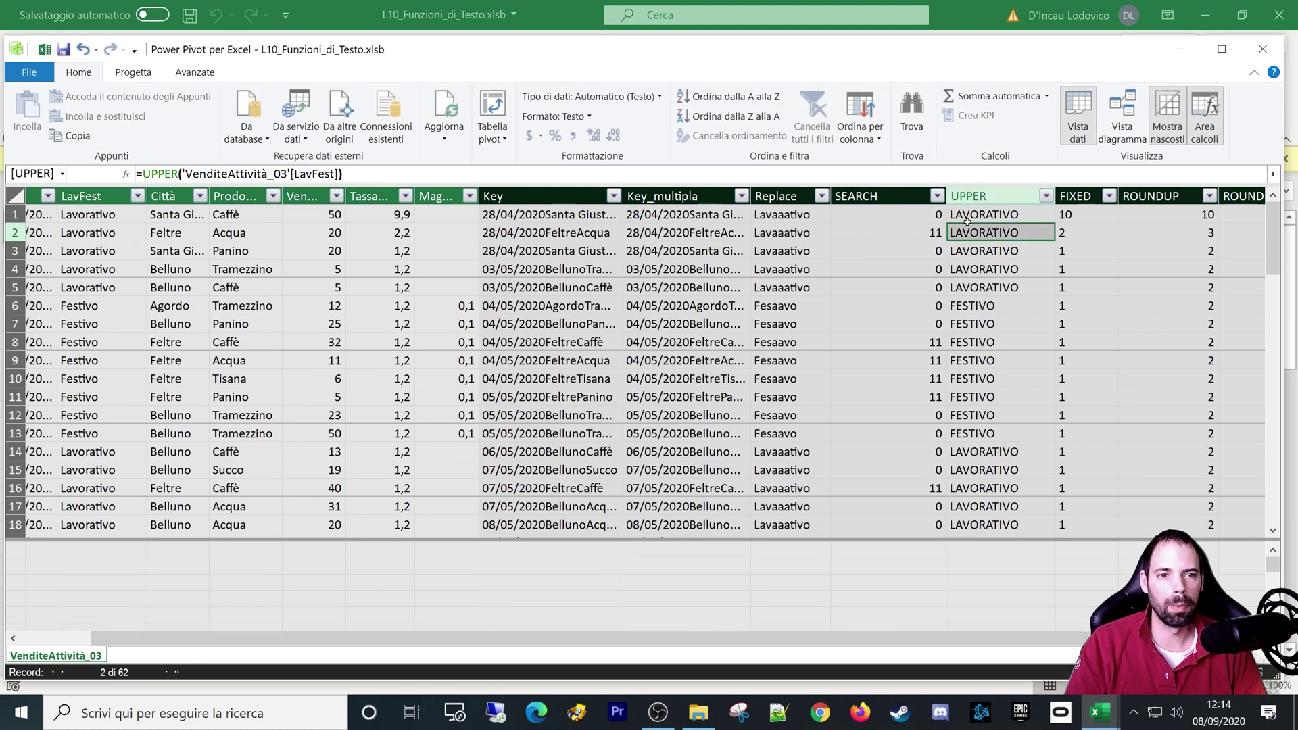
left_click(1075, 217)
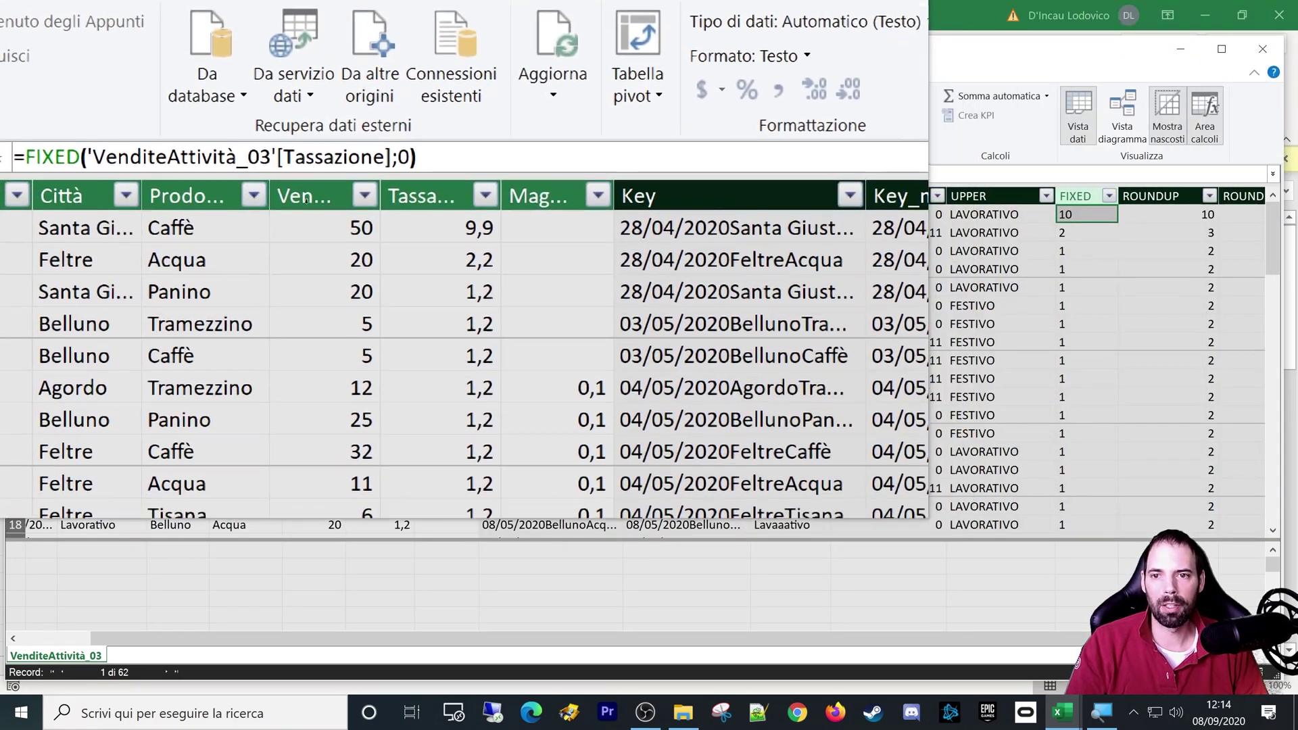
left_click(370, 214)
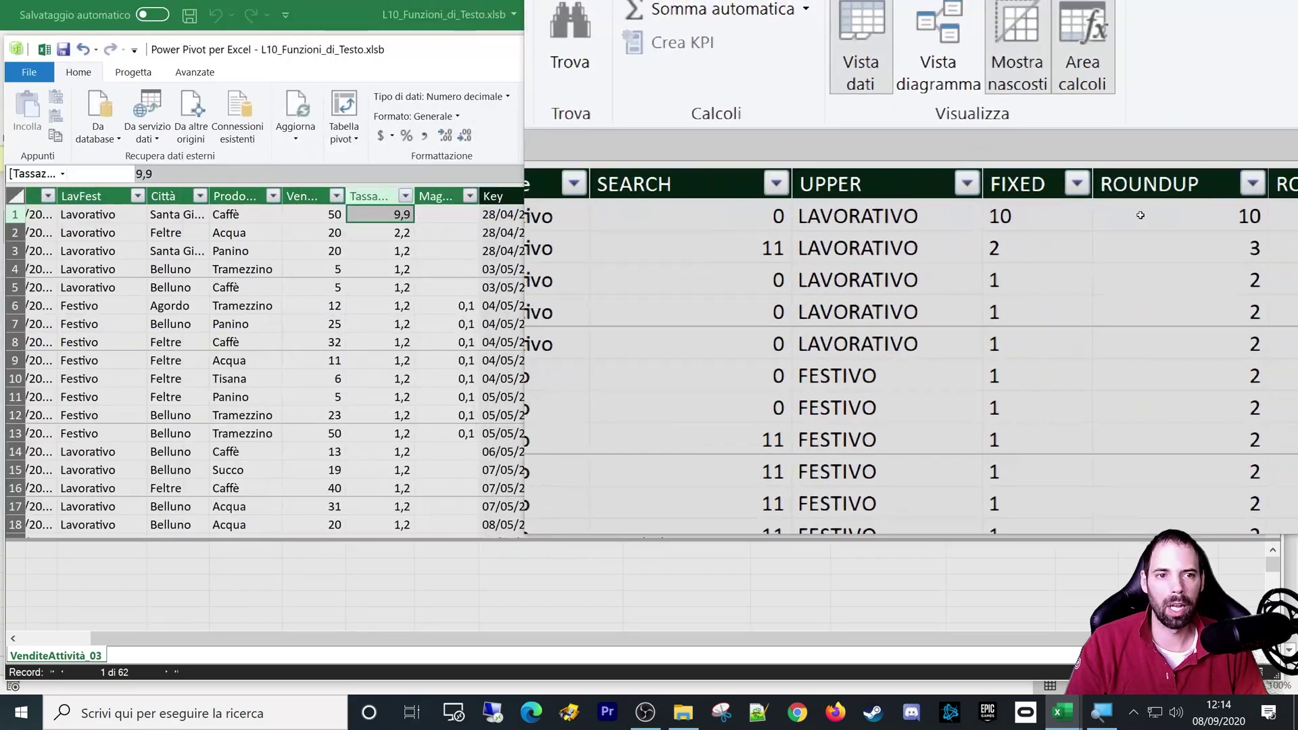
left_click(1074, 214)
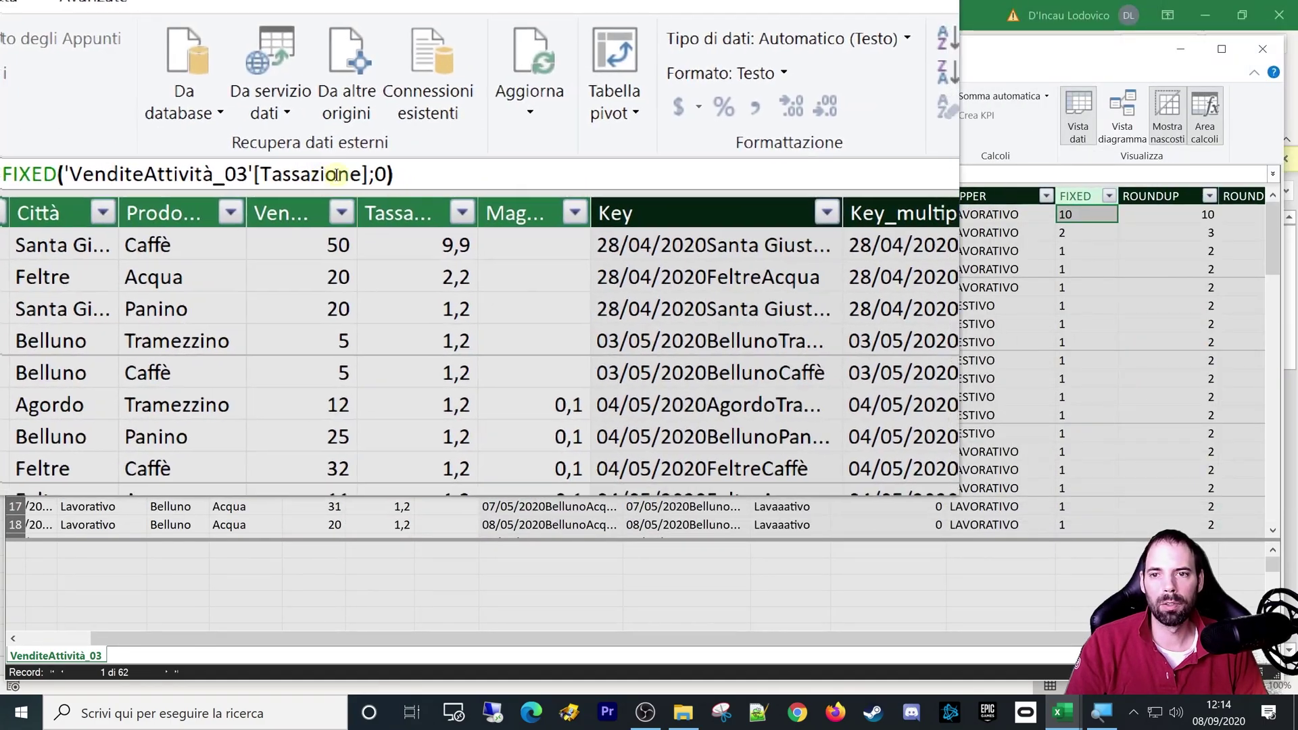
left_click(356, 173)
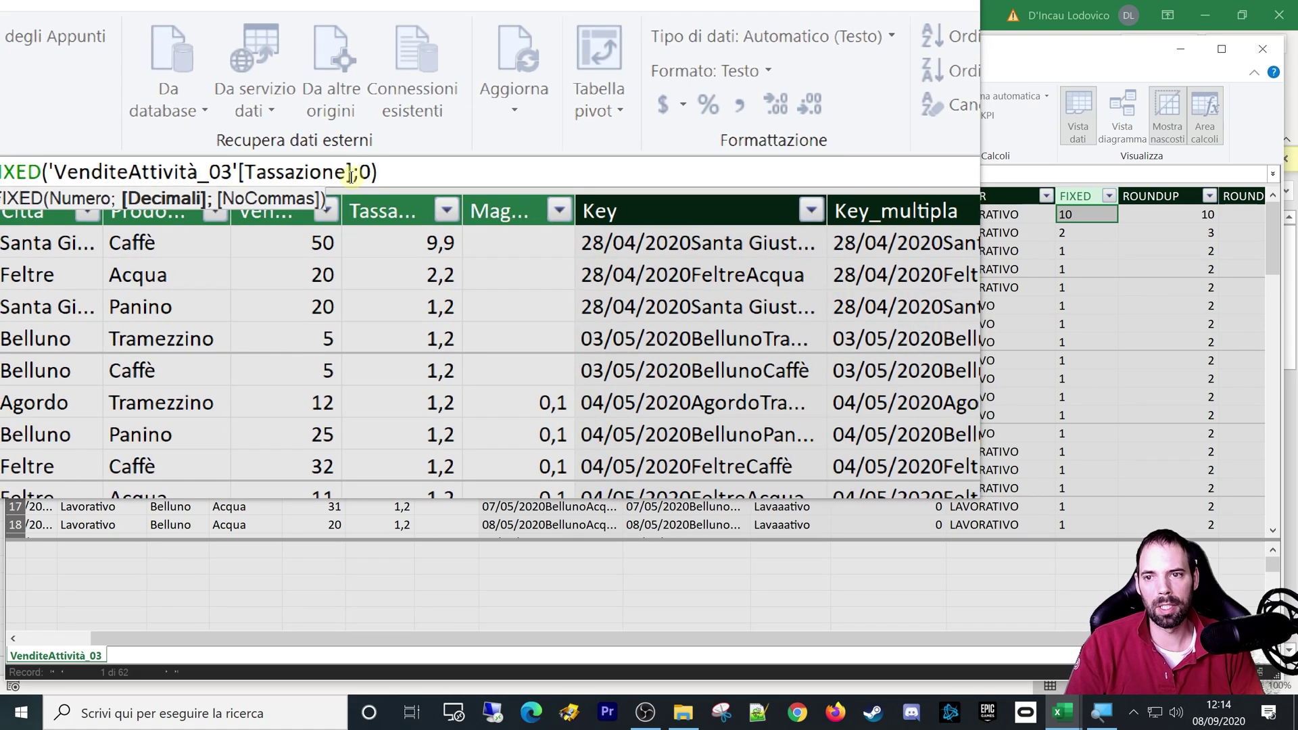
type("1")
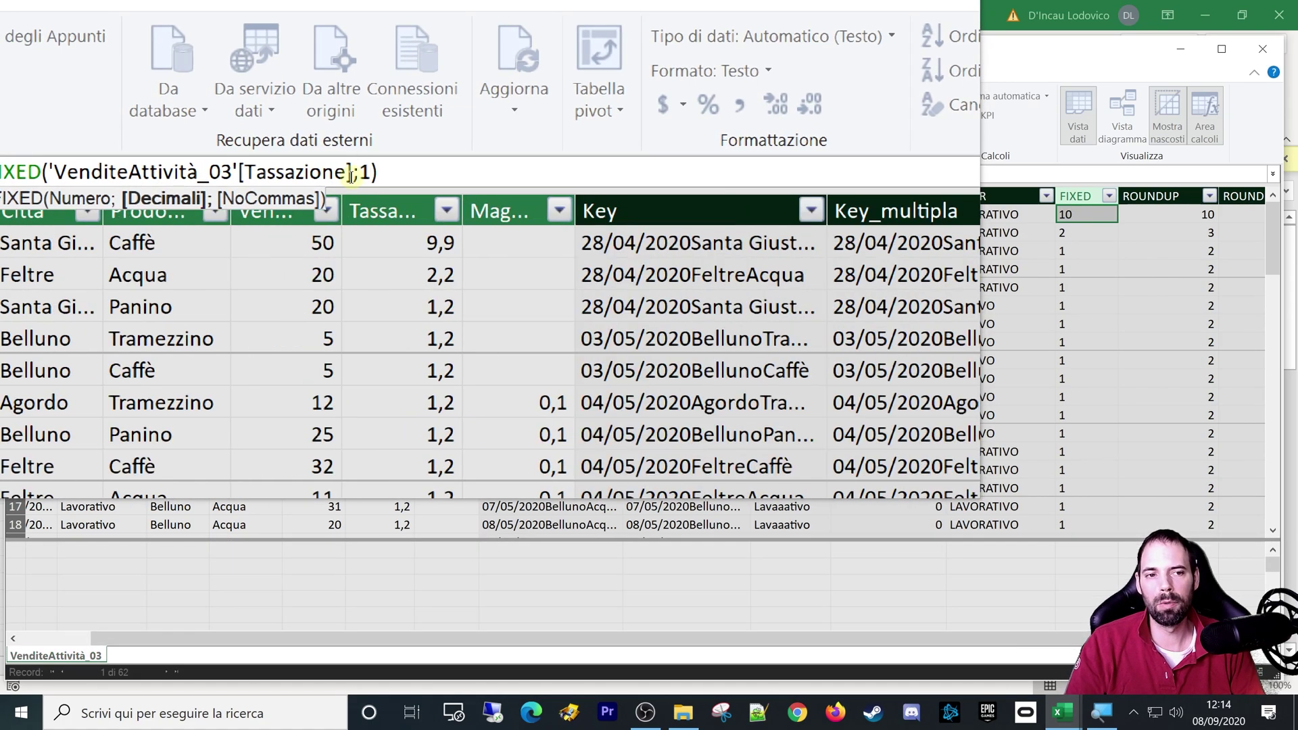
key("Return")
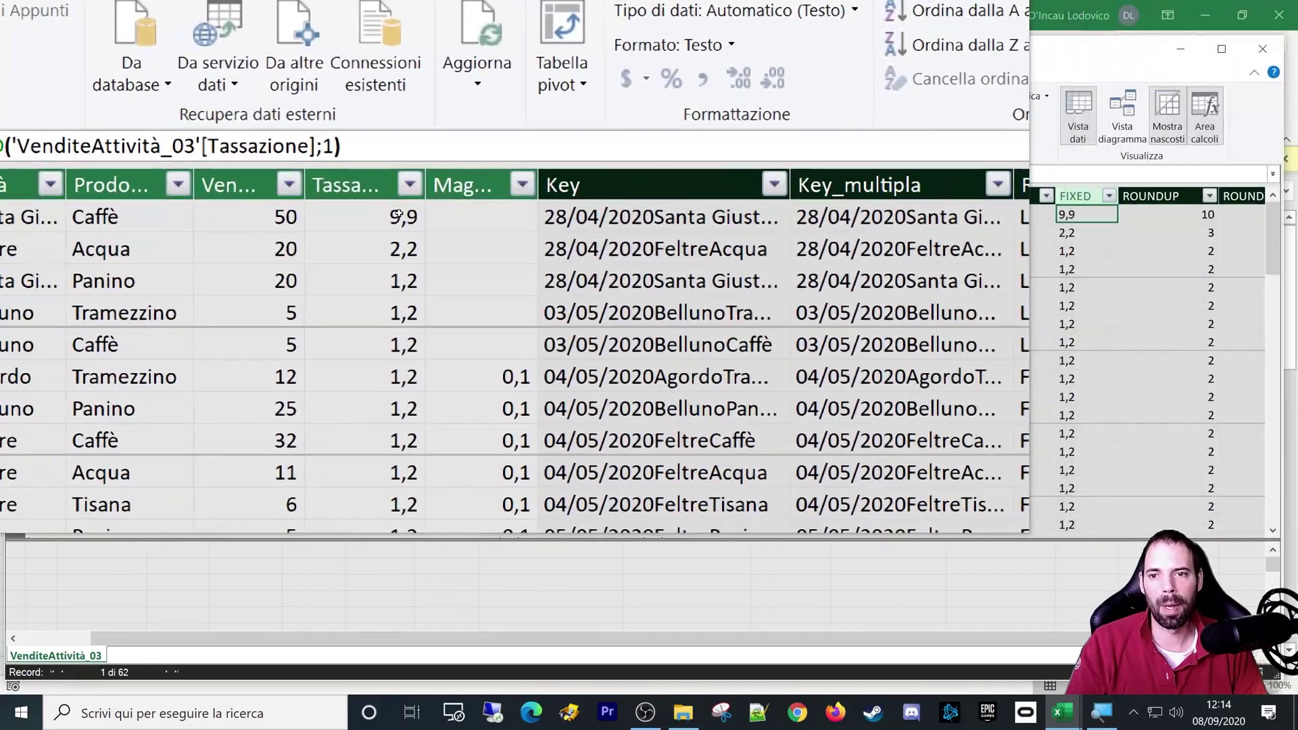
left_click(364, 170)
key("BackSpace")
type("0")
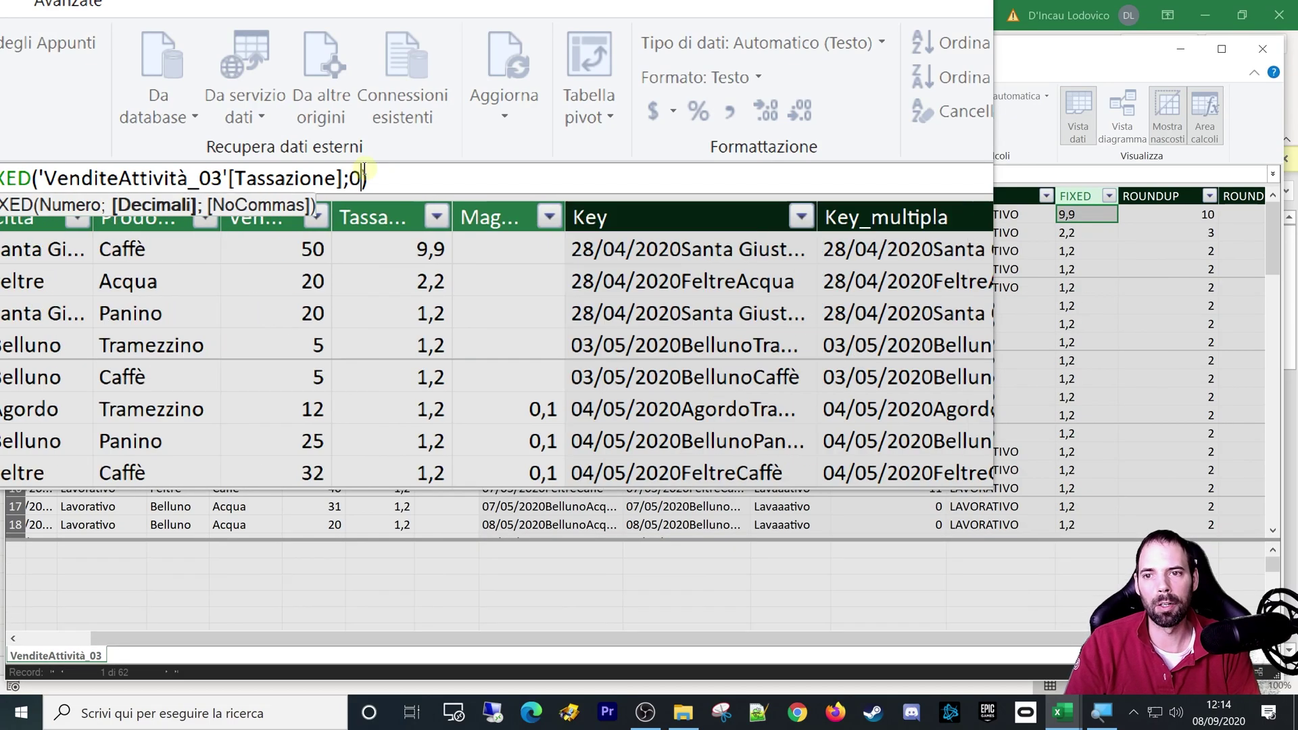
key("Return")
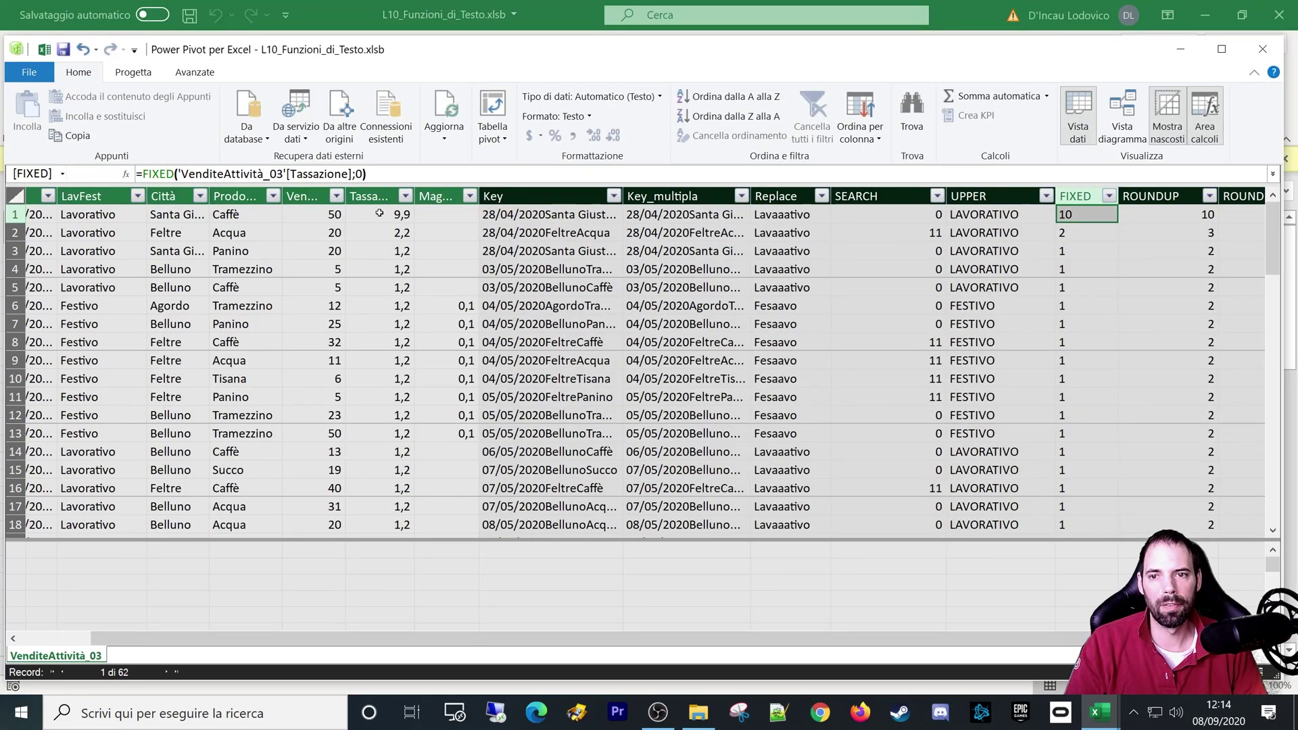
left_click(392, 233)
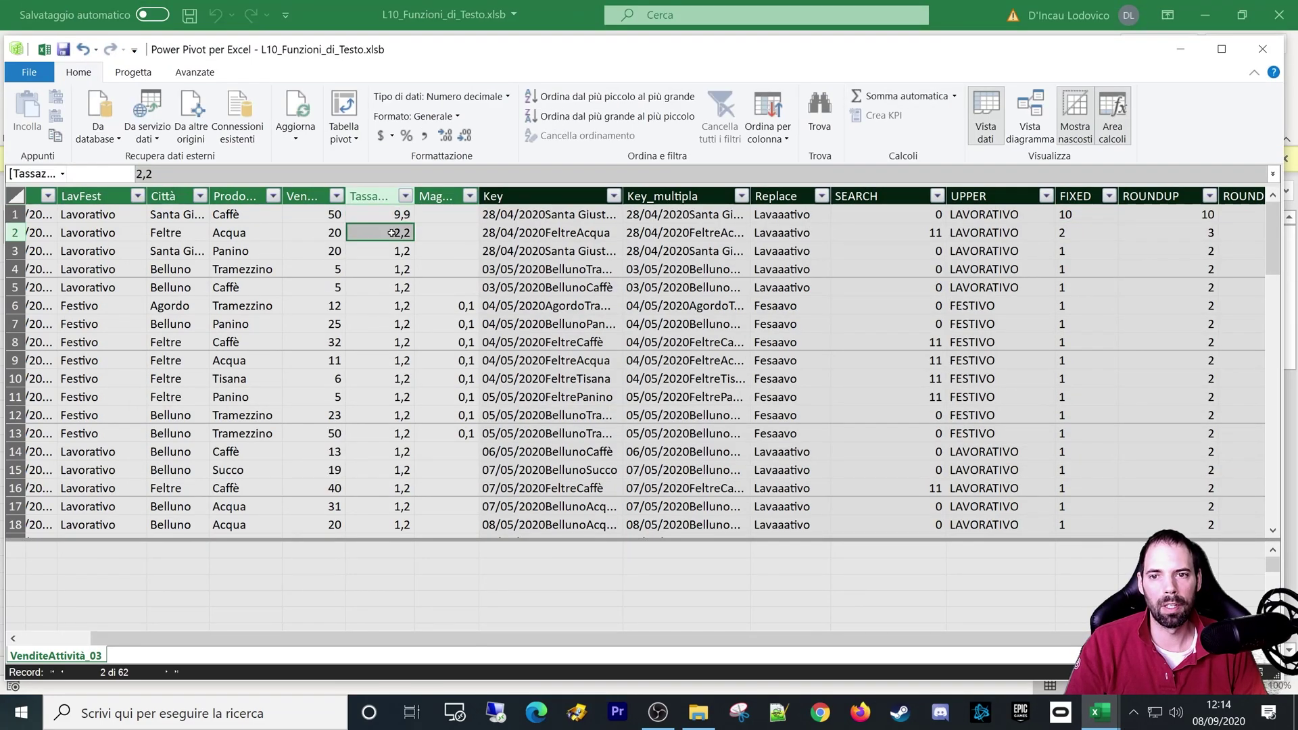
left_click(1090, 234)
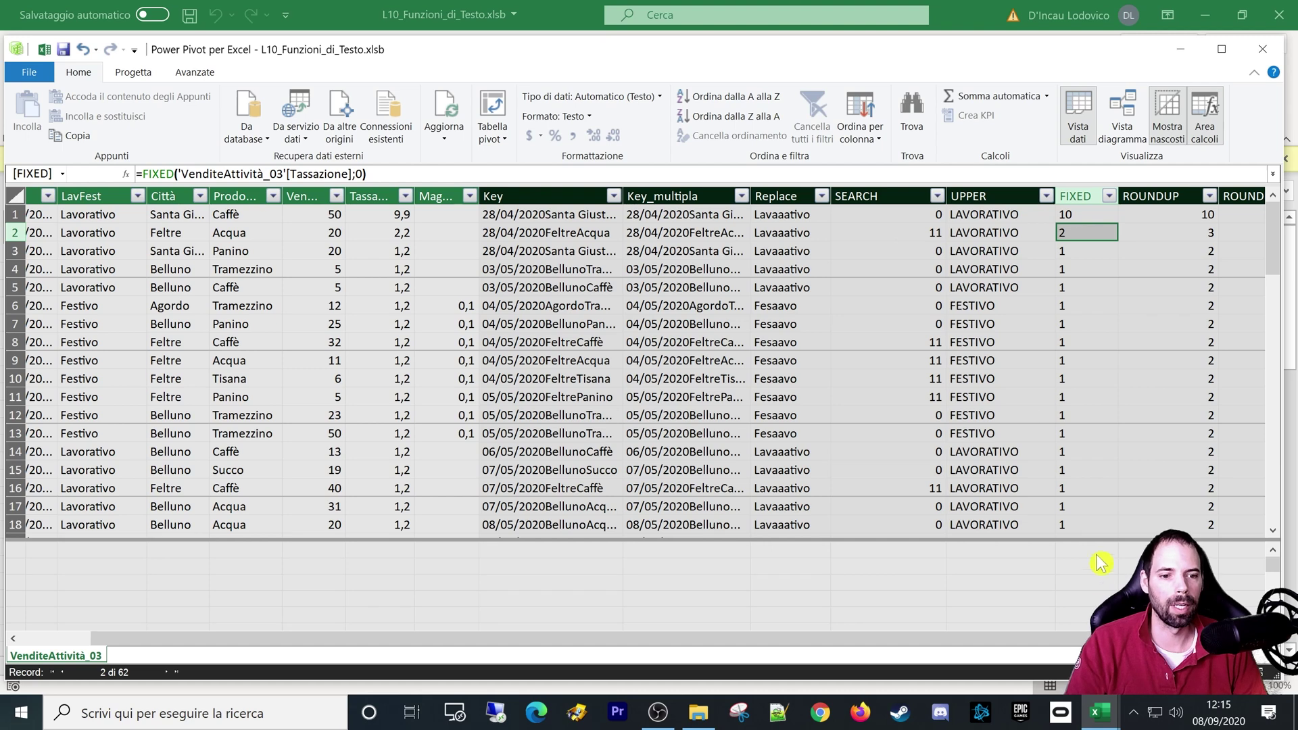
left_click_drag(1057, 638, 1156, 639)
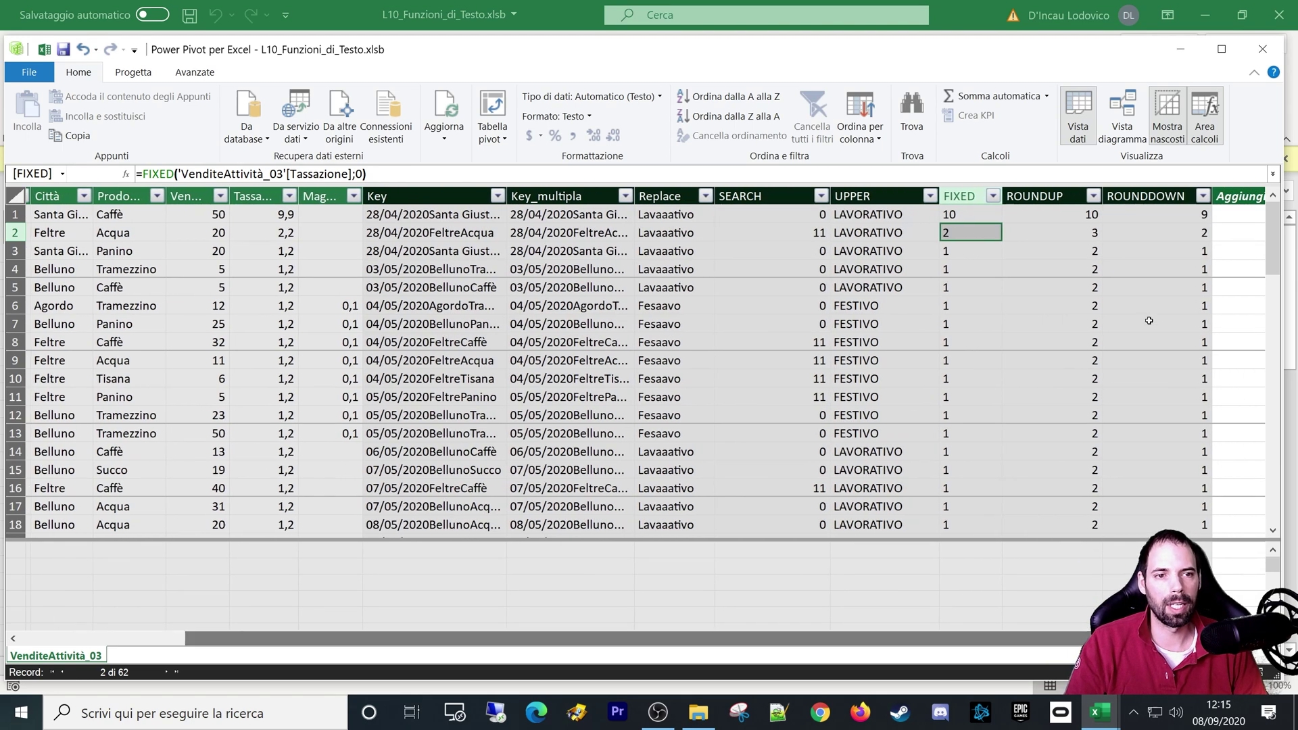
left_click(1057, 211)
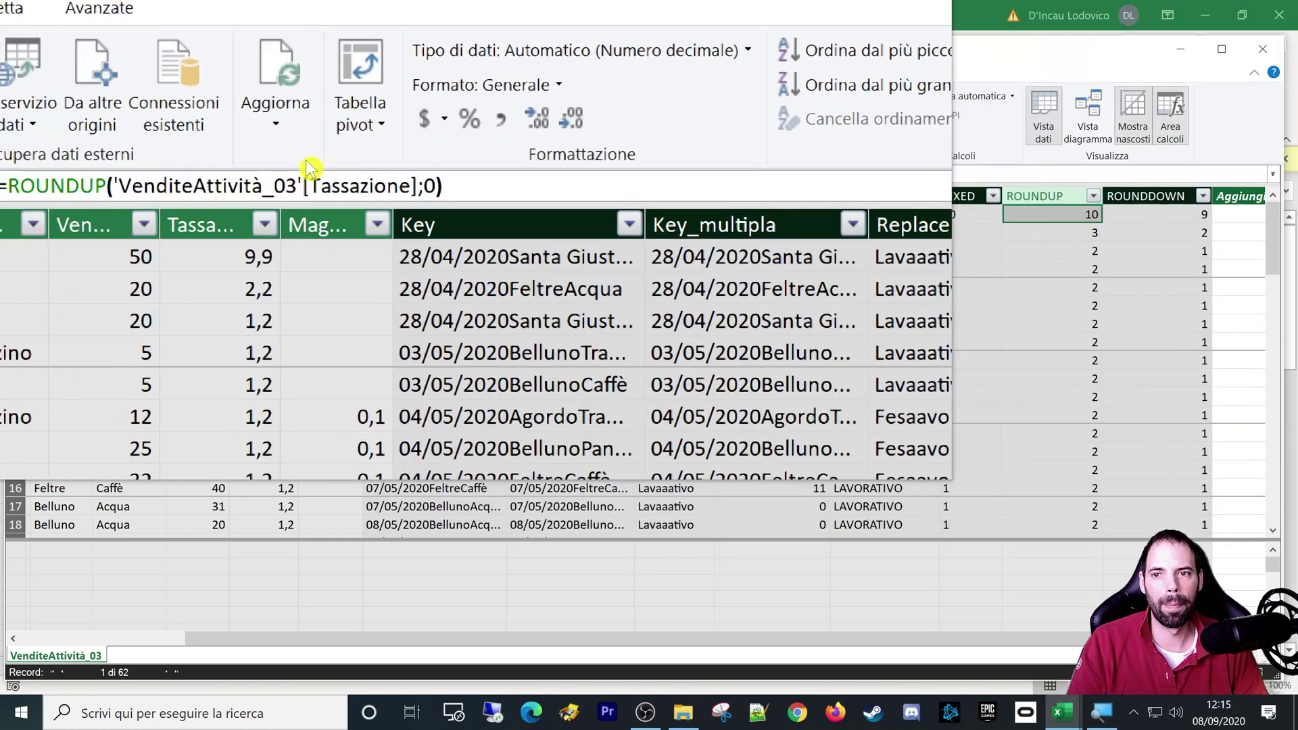
double_click(201, 174)
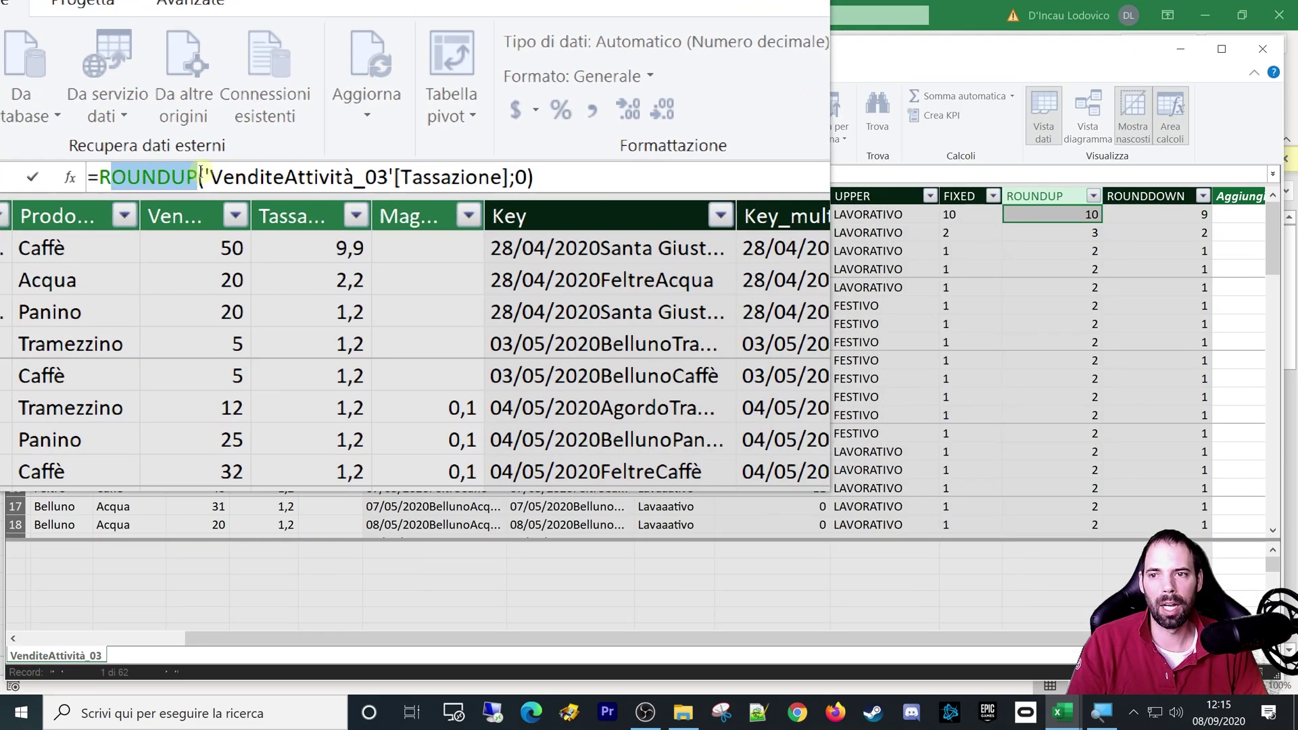
left_click_drag(203, 174, 380, 175)
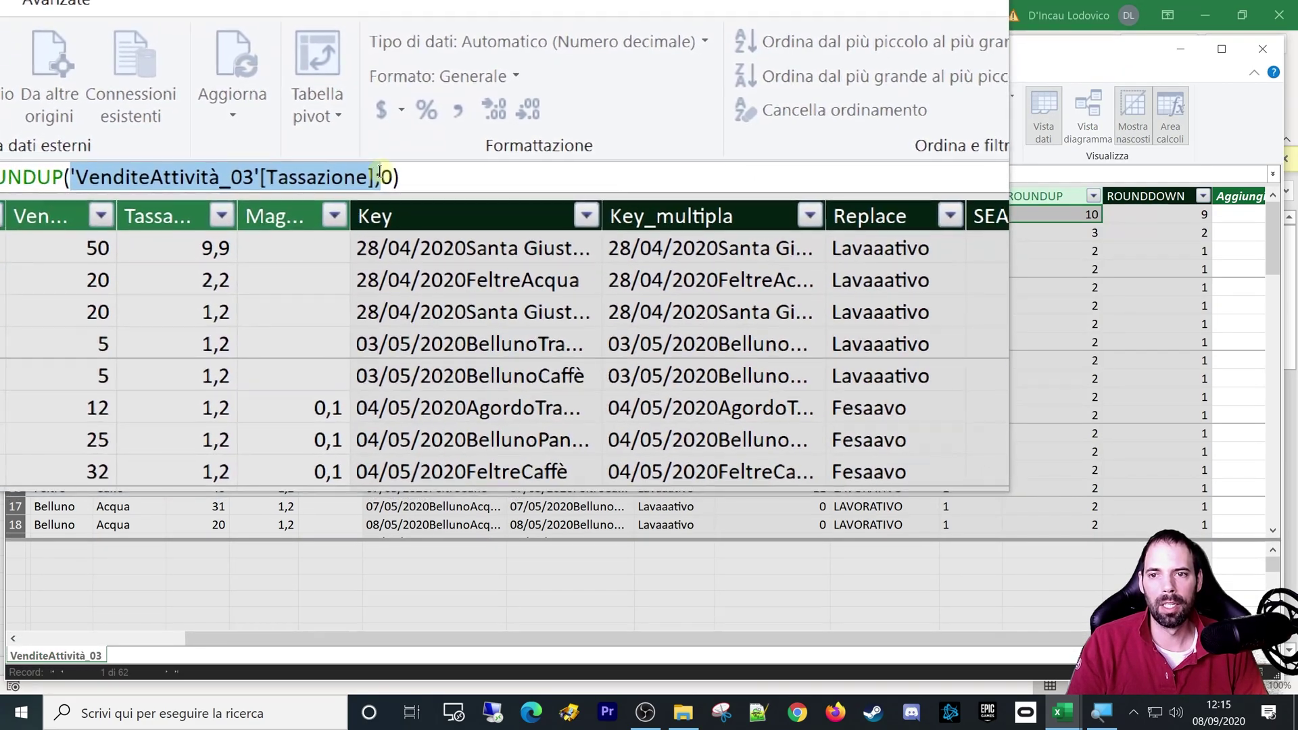
left_click(381, 174)
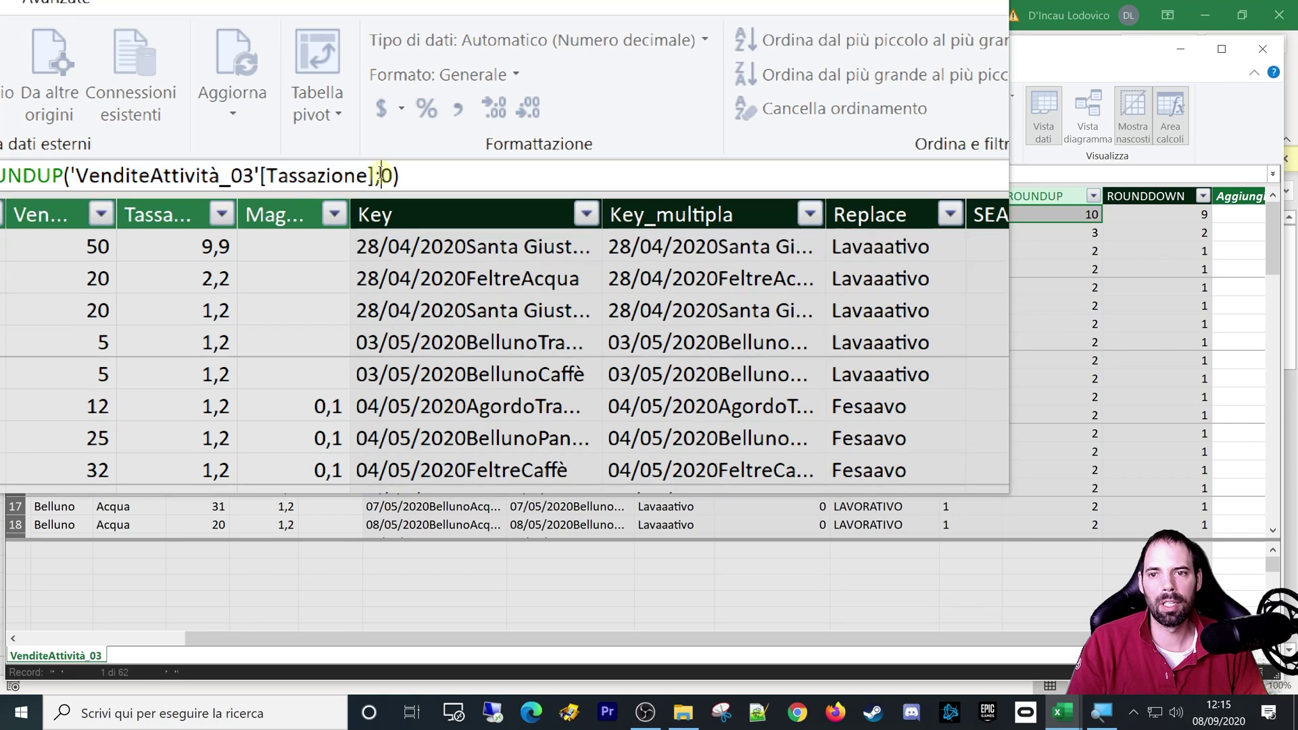
double_click(382, 174)
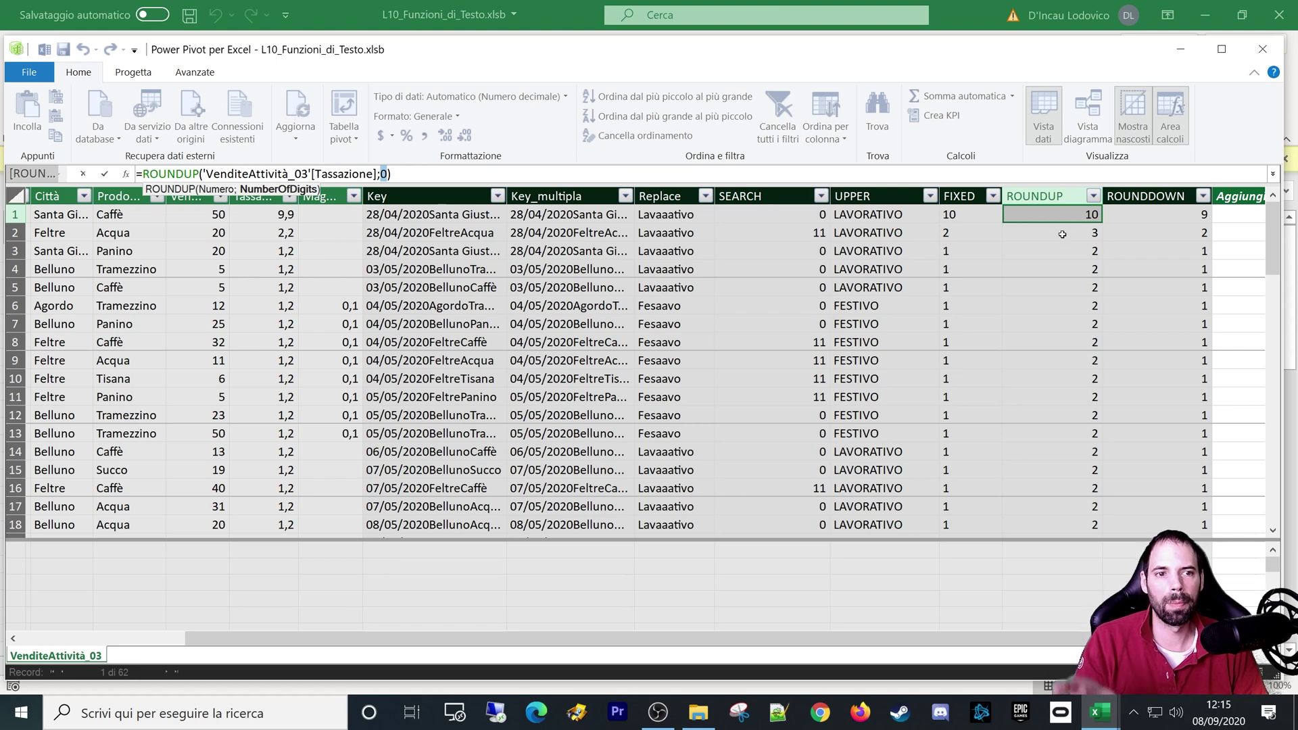
left_click(1062, 234)
key("Escape")
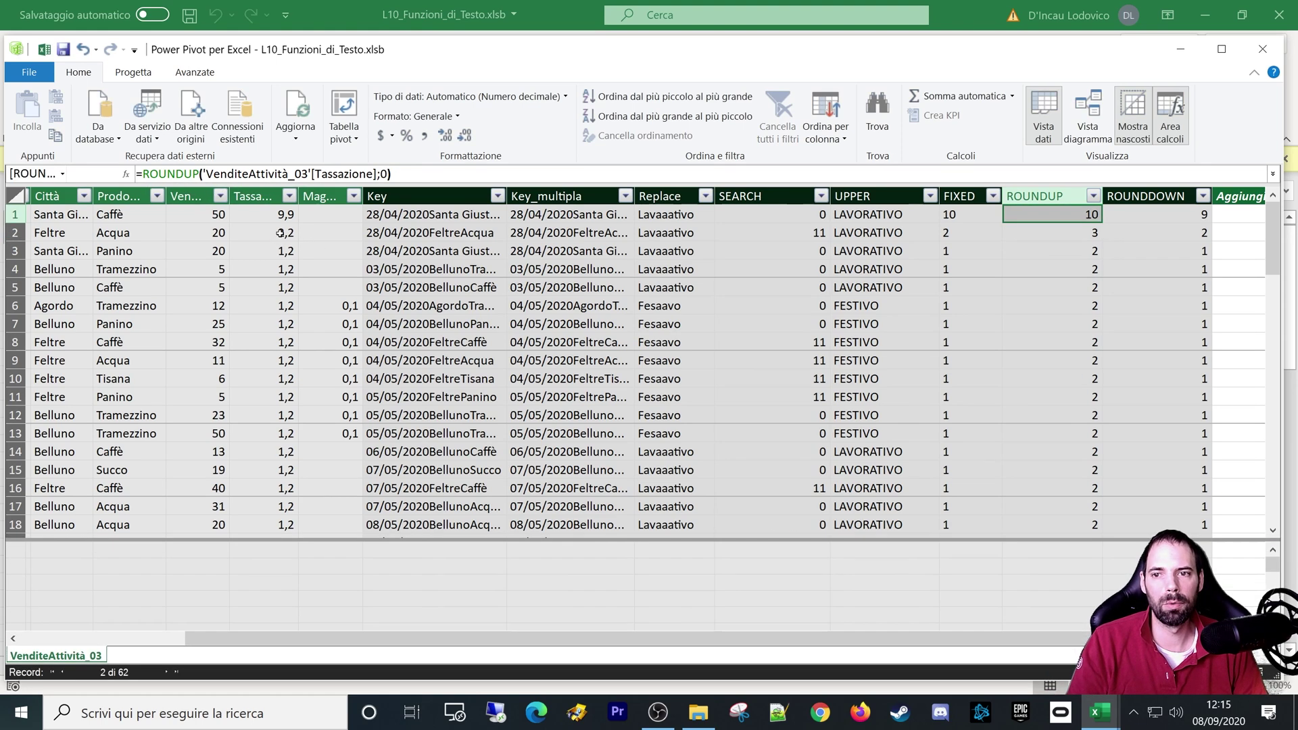
left_click(278, 233)
left_click(1073, 236)
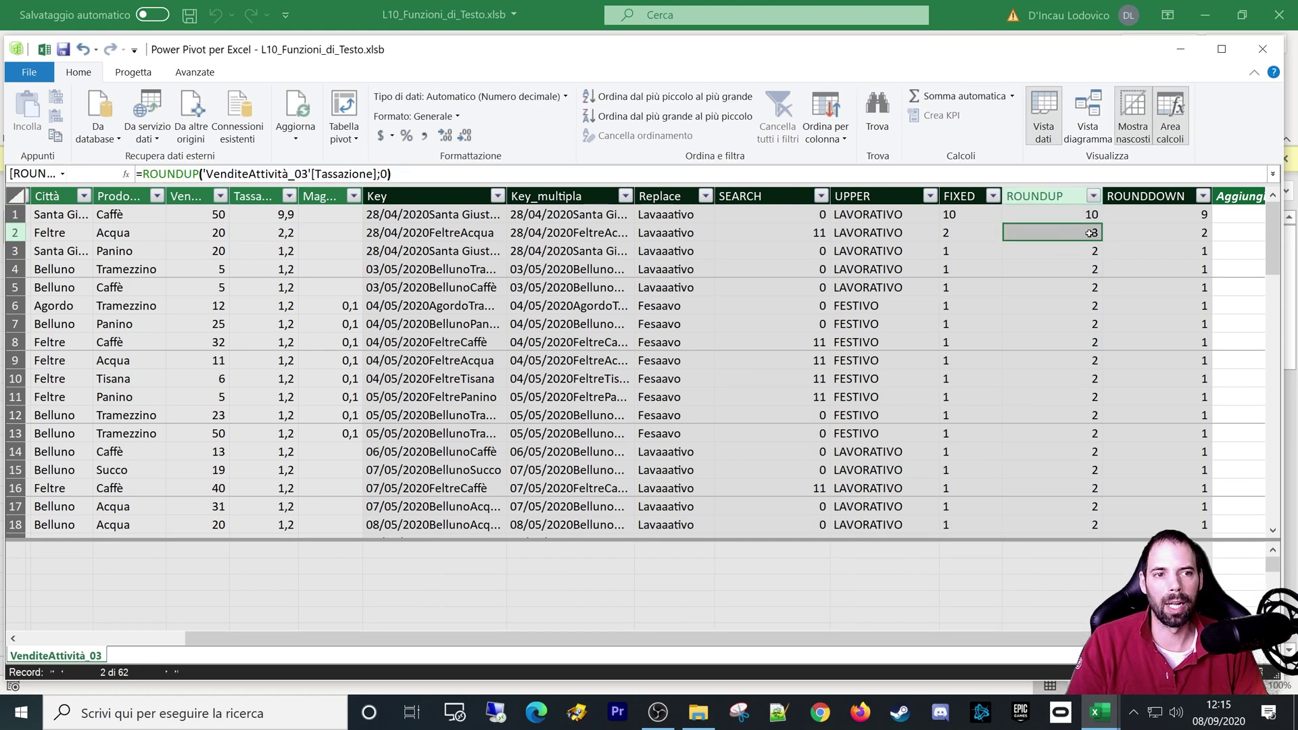
left_click(1151, 214)
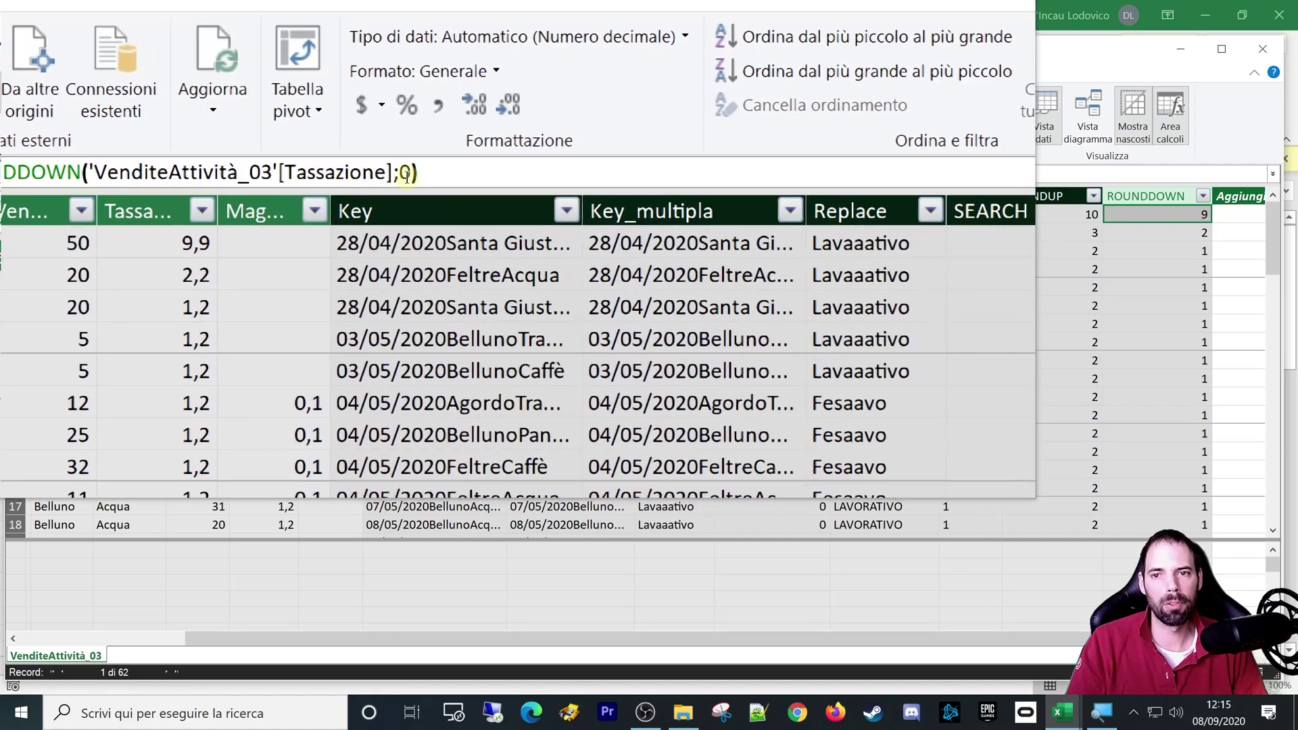
Step: Review the ROUNDDOWN, Key_multipla and Key formulas, then close the Power Pivot window
left_click(1162, 233)
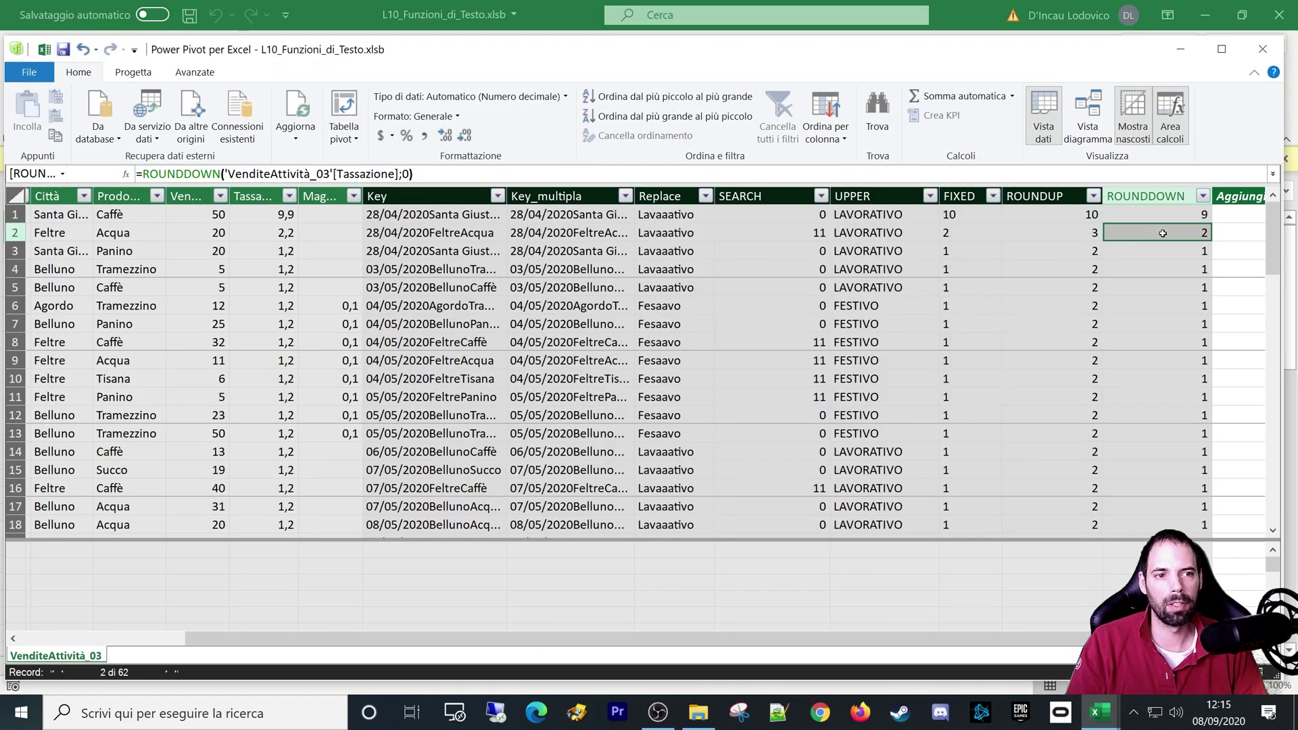
left_click(1165, 216)
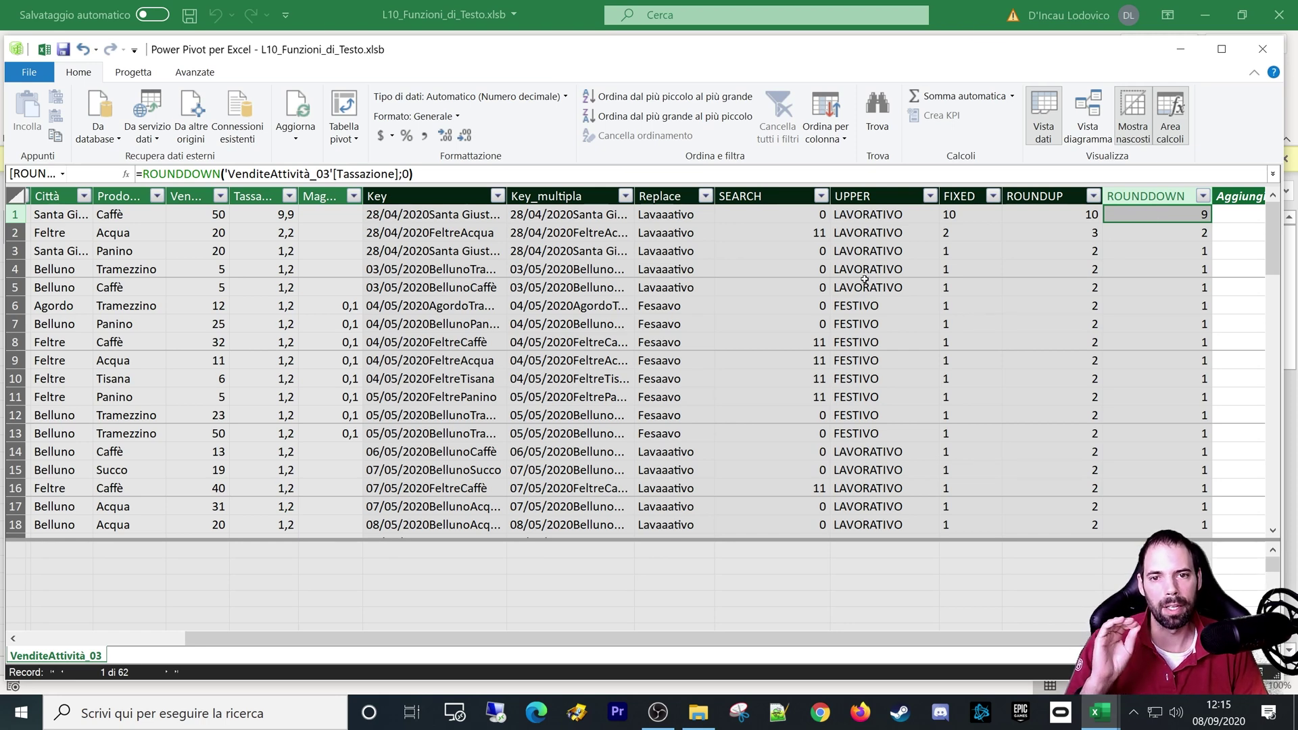
left_click(602, 252)
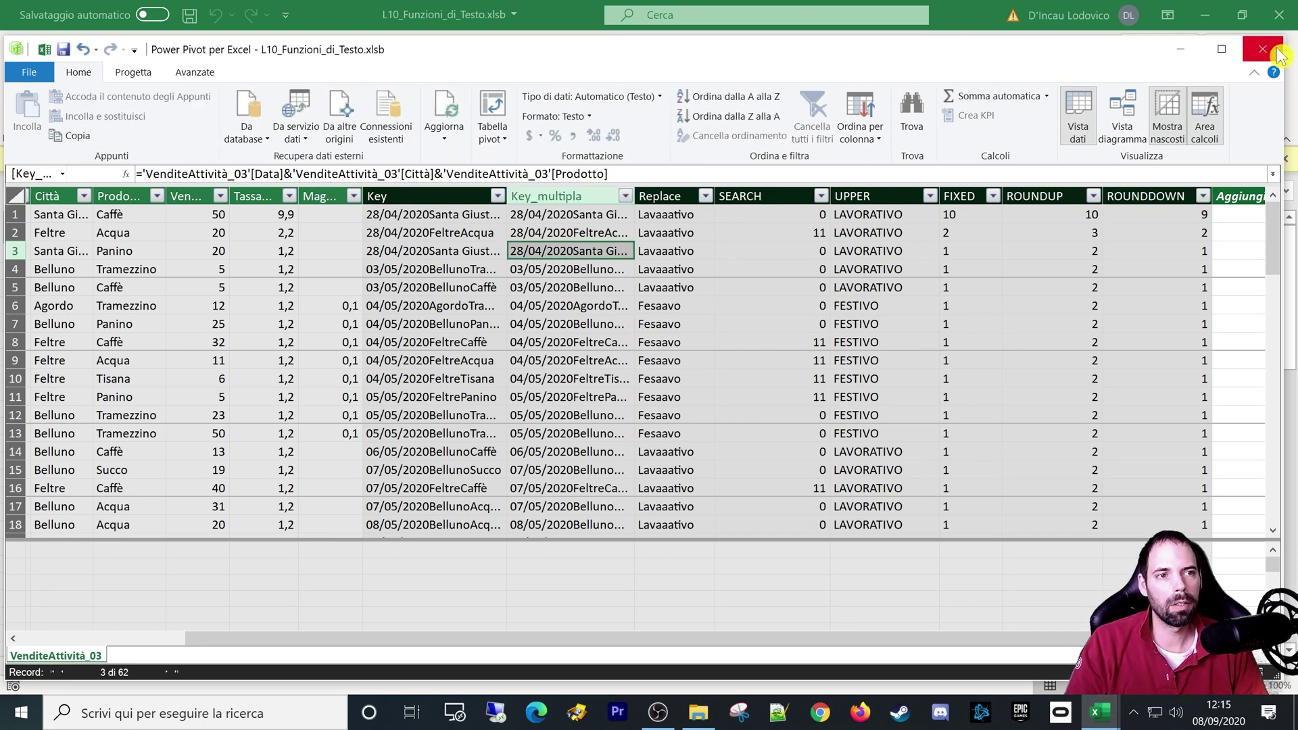
left_click(437, 232)
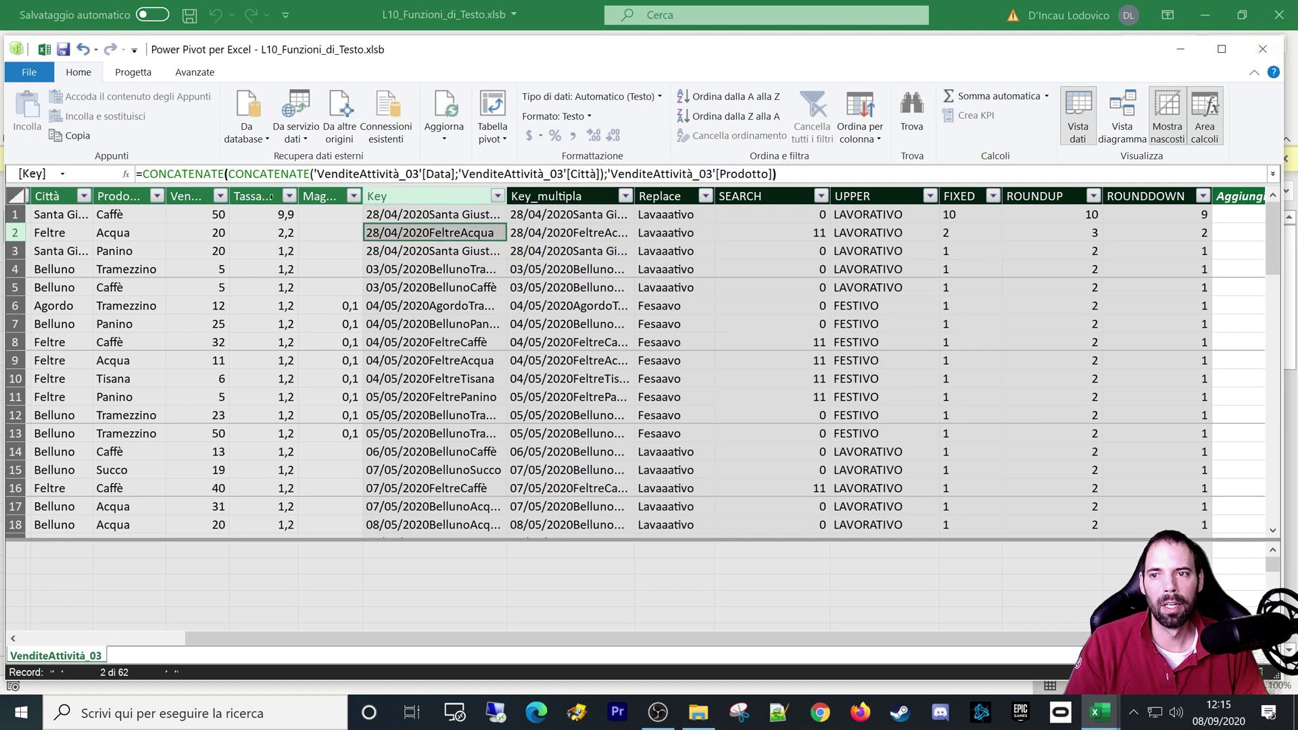
double_click(196, 177)
left_click(427, 229)
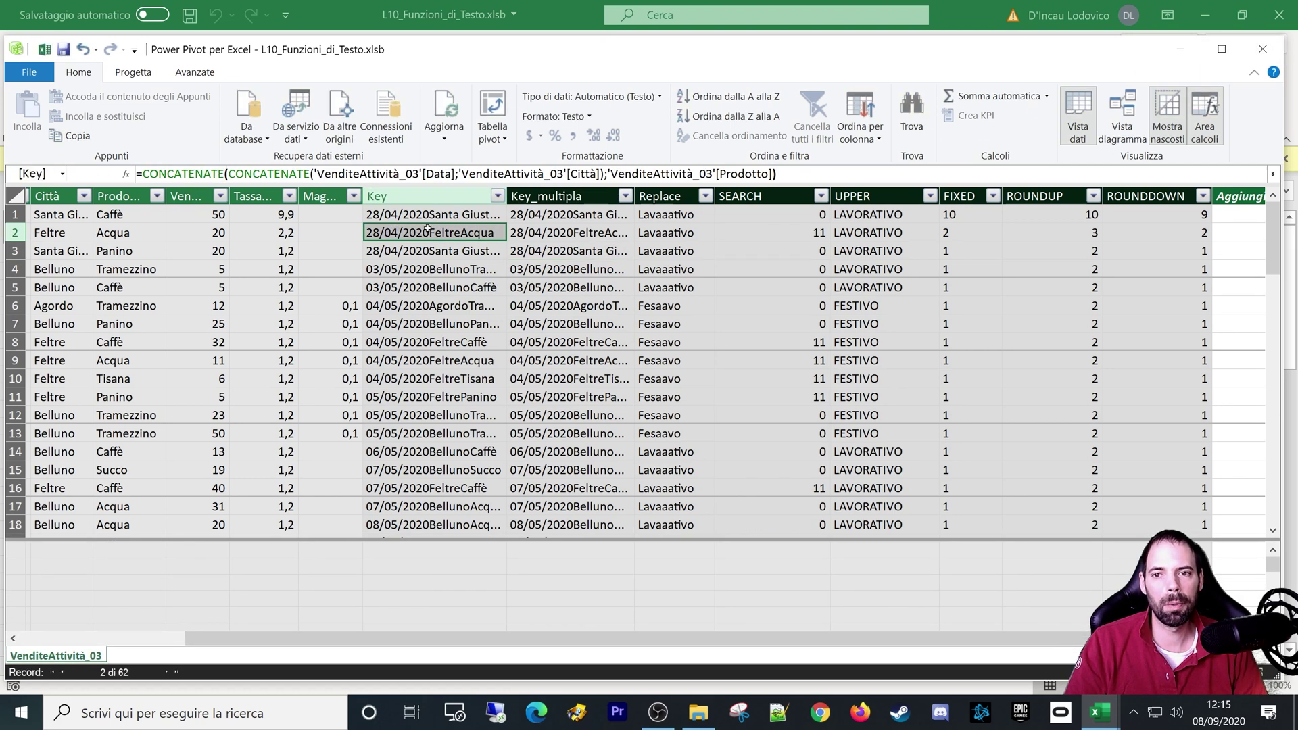
left_click(1262, 50)
mouse_move(1096, 713)
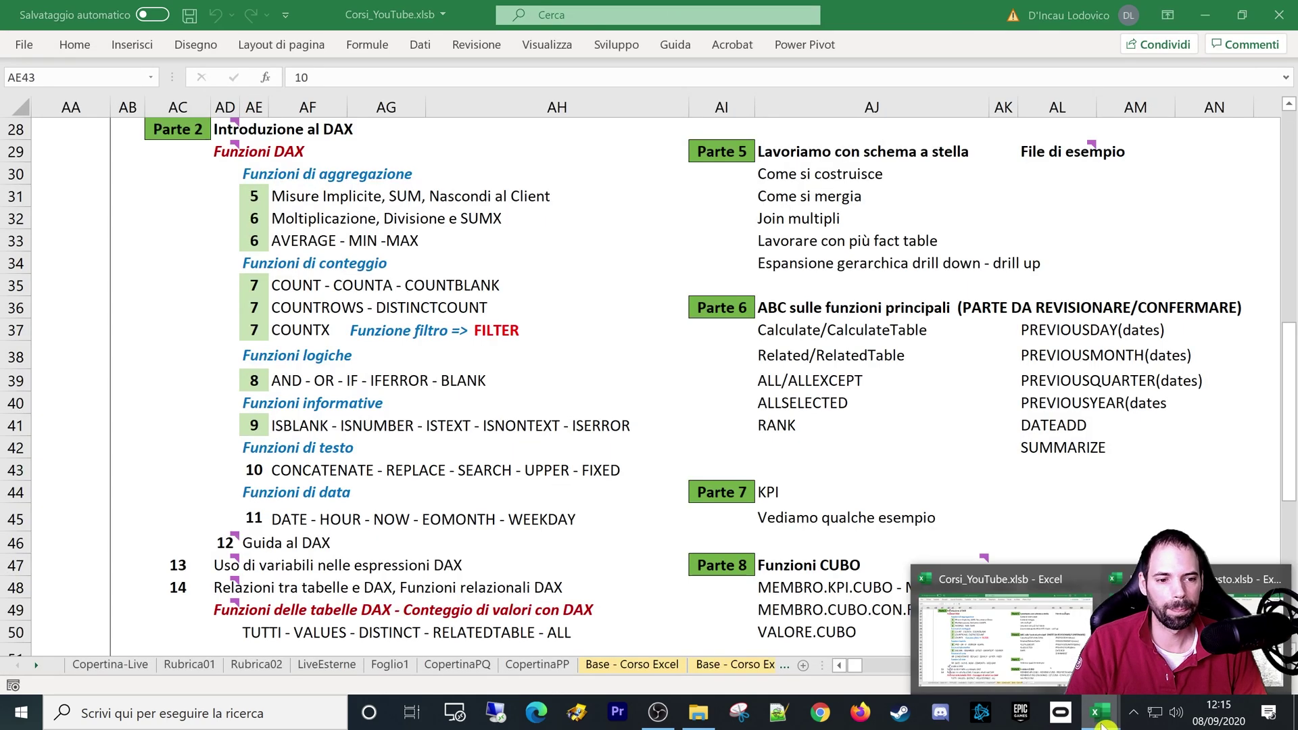
Step: Return to L10_Funzioni_di_Testo and inspect the weekly city lists for weeks 18–20
left_click(963, 629)
left_click(796, 352)
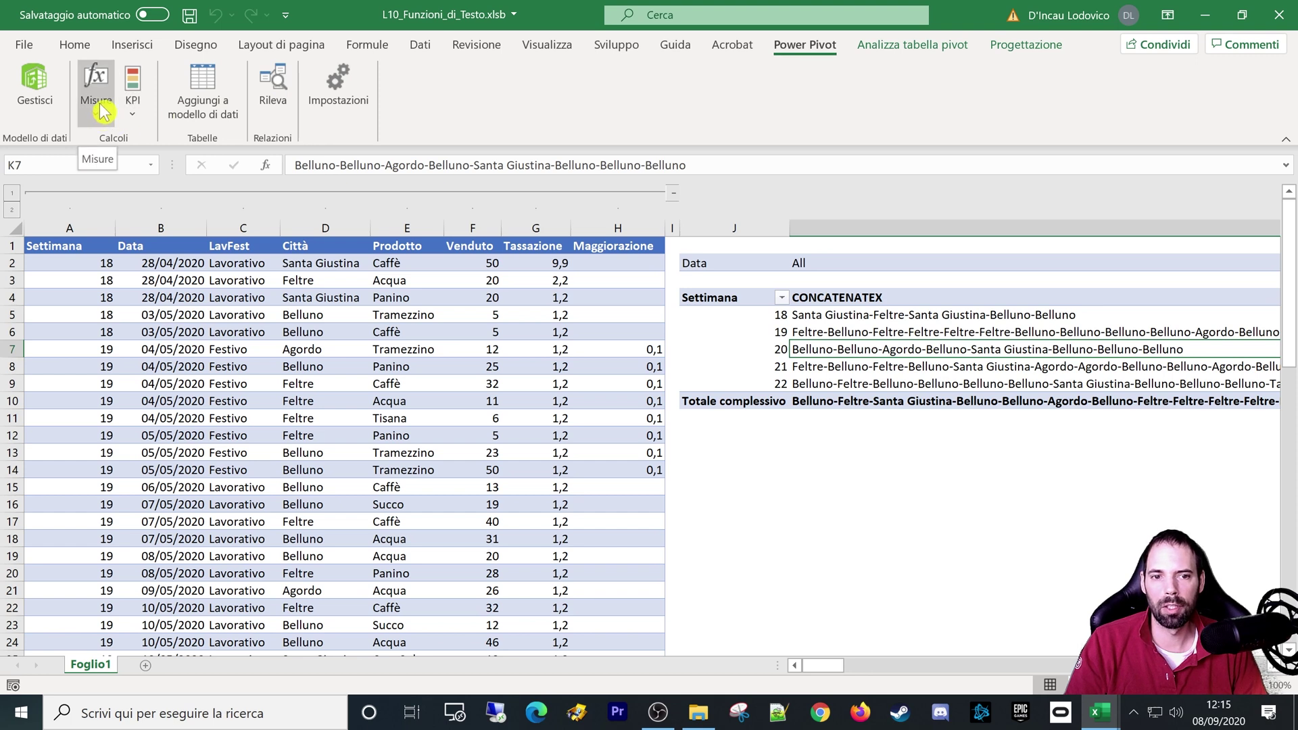
left_click(800, 317)
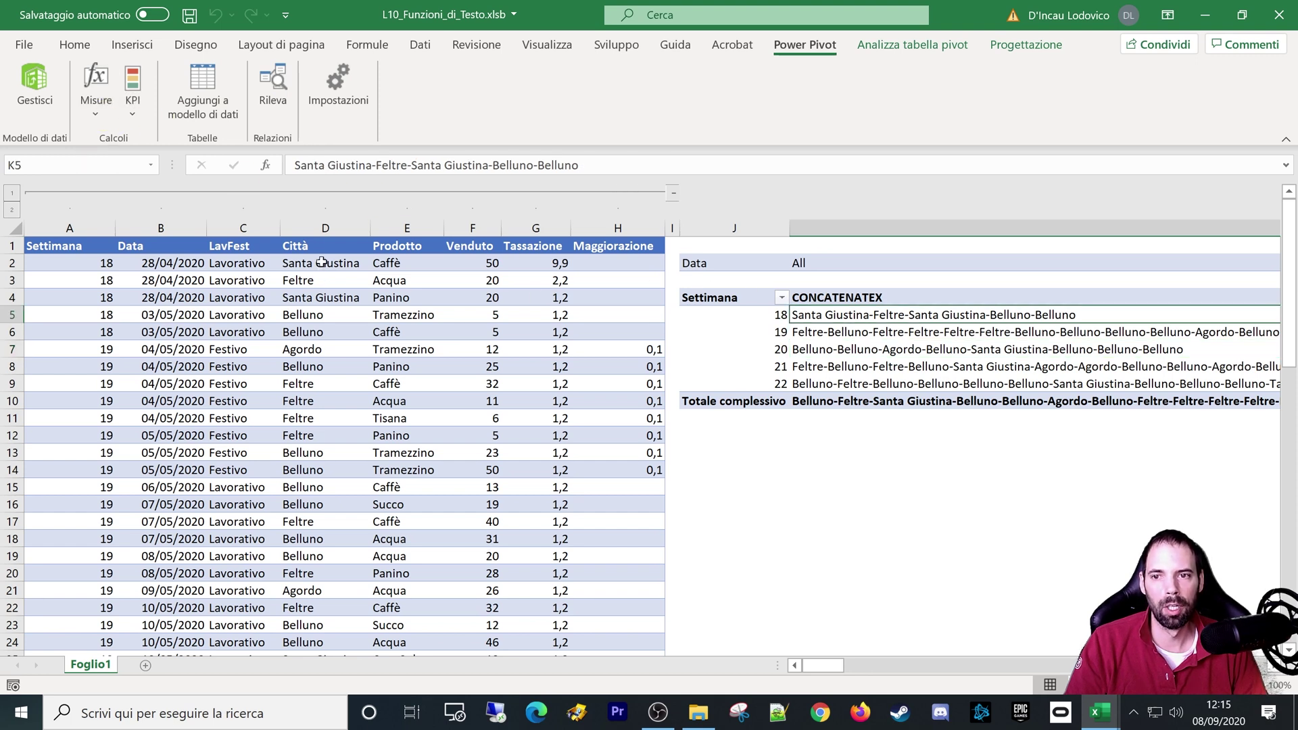
left_click_drag(322, 263, 297, 585)
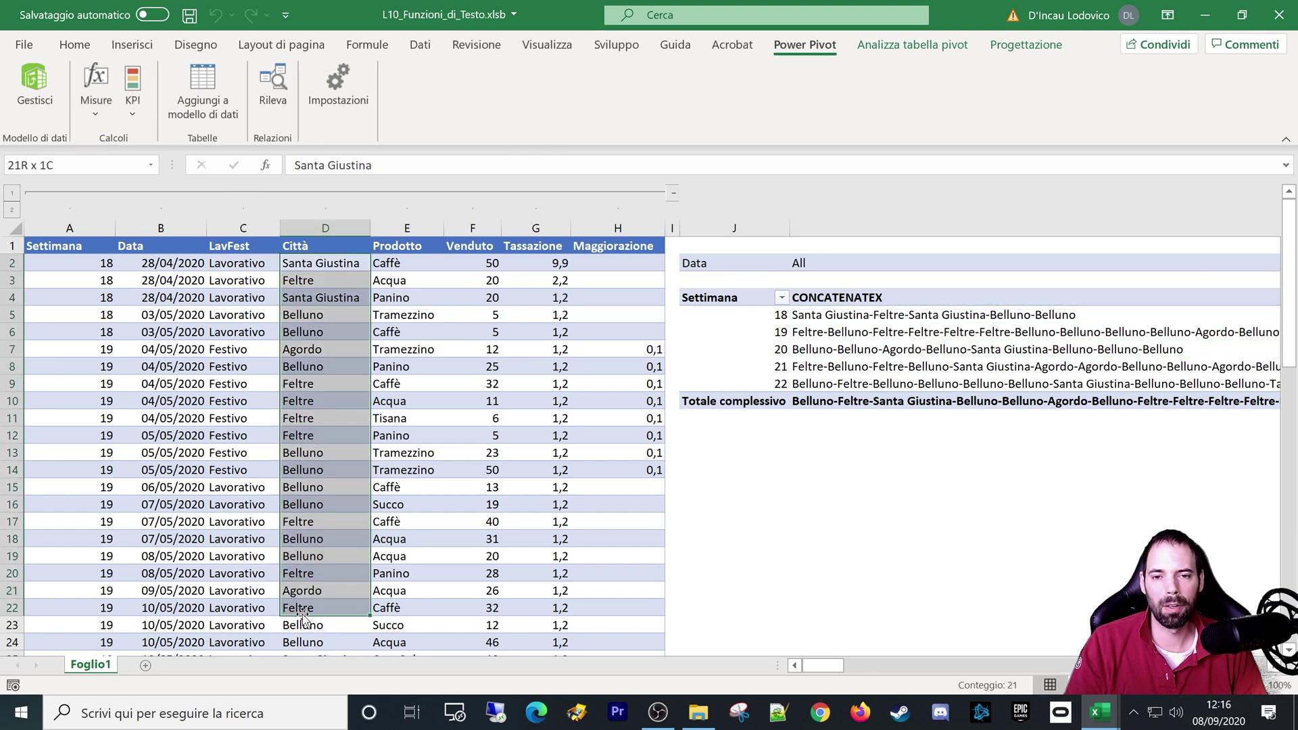
left_click(811, 316)
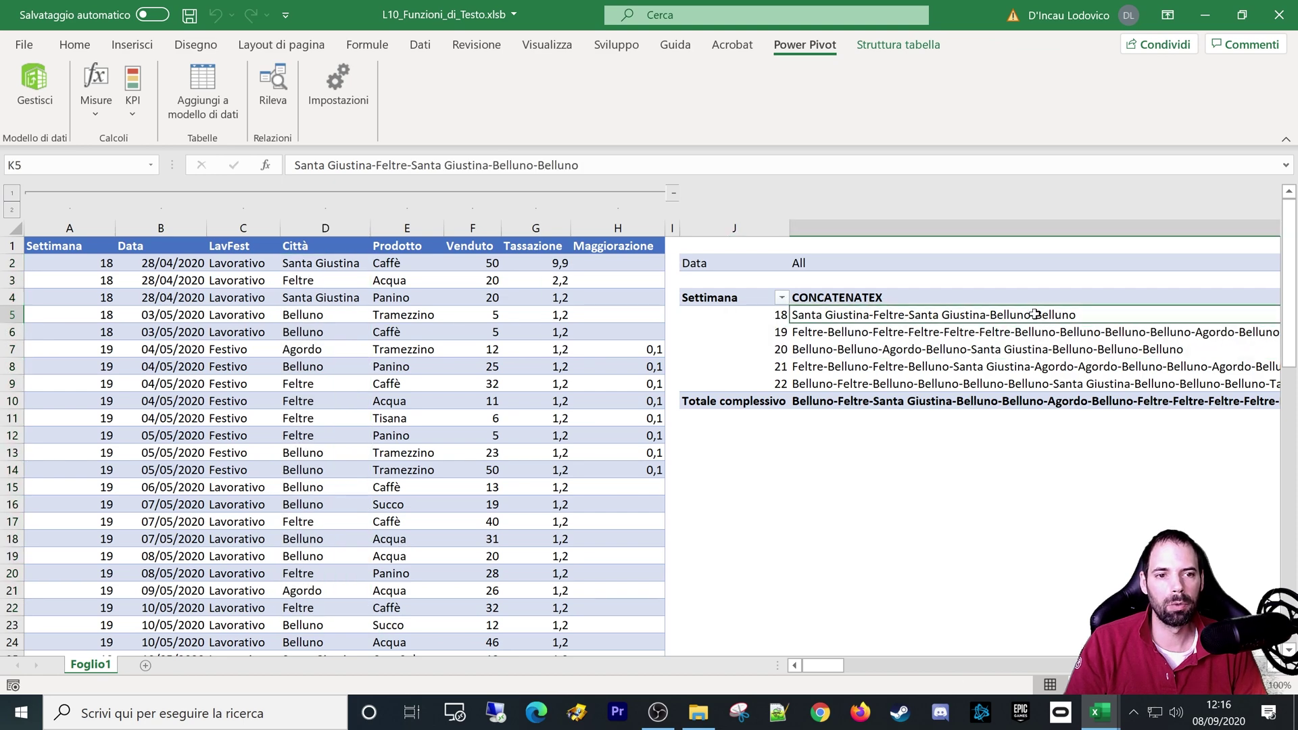
left_click(763, 316)
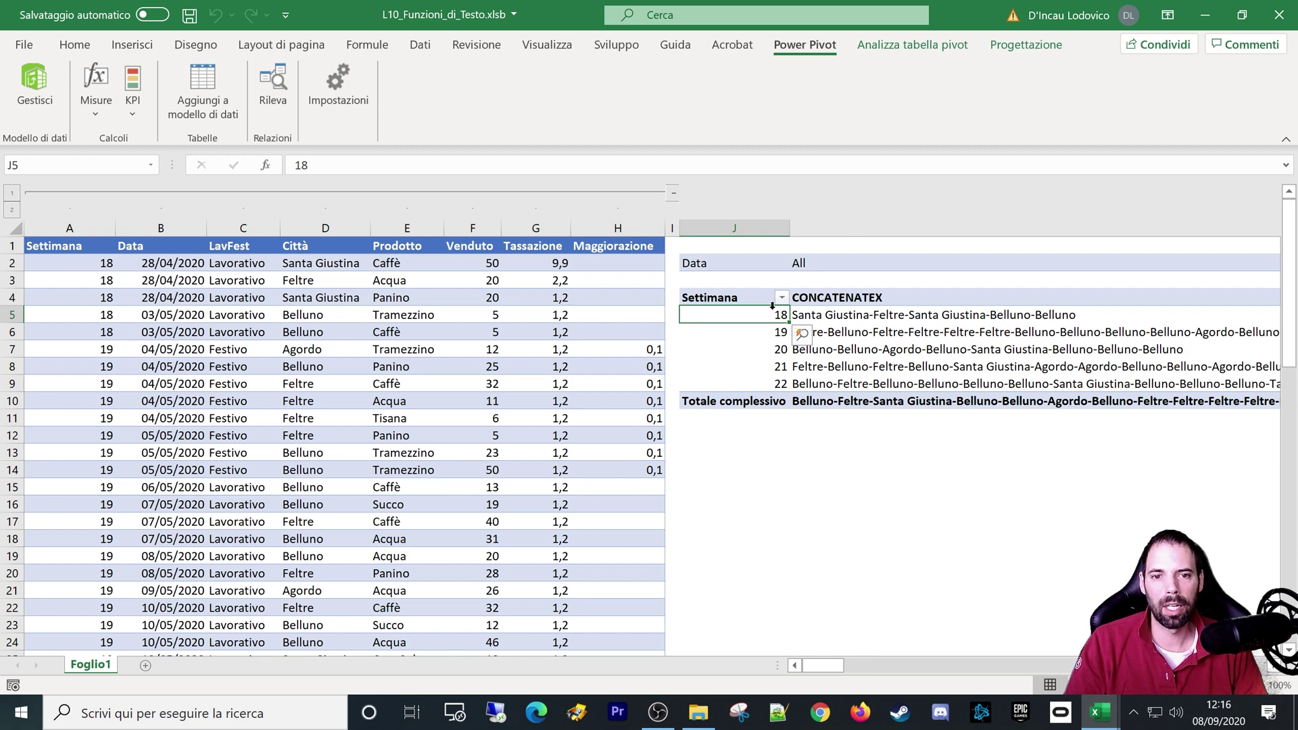
Step: Show the pivot field list and list cities per product instead of per week
right_click(752, 349)
left_click(845, 678)
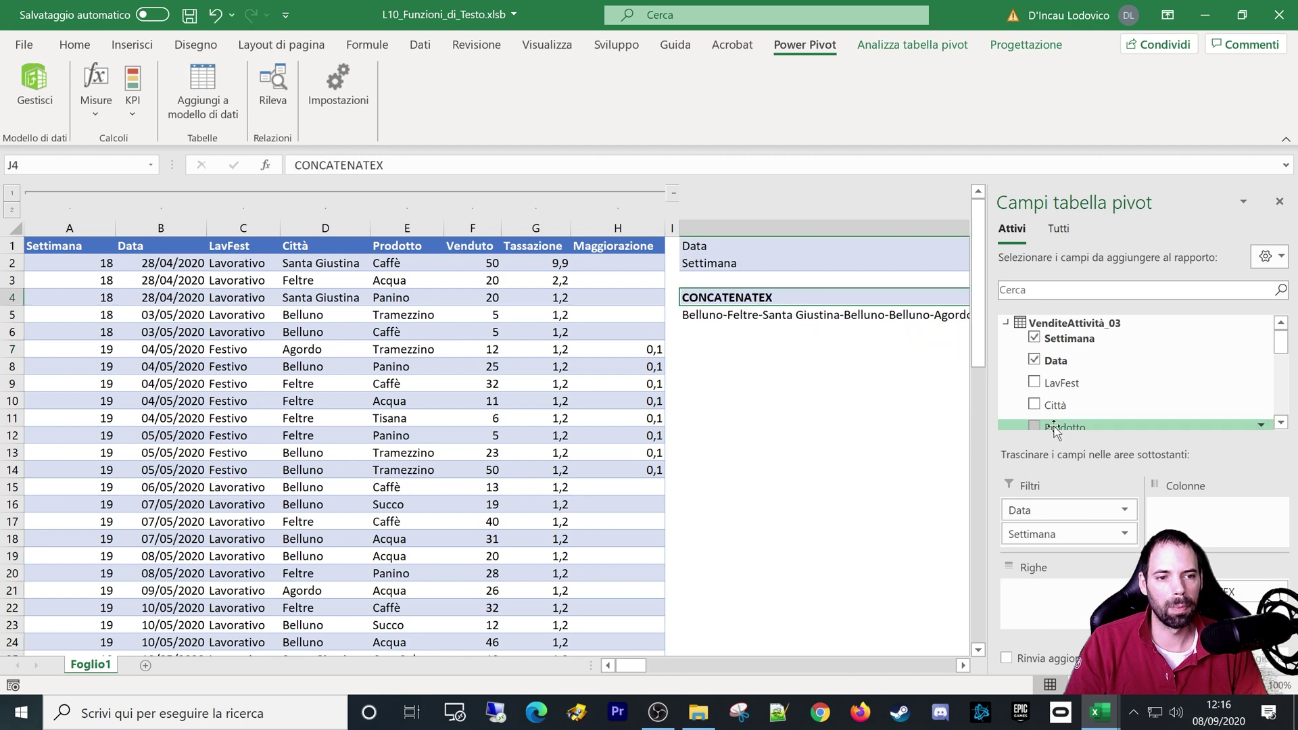
left_click(1278, 202)
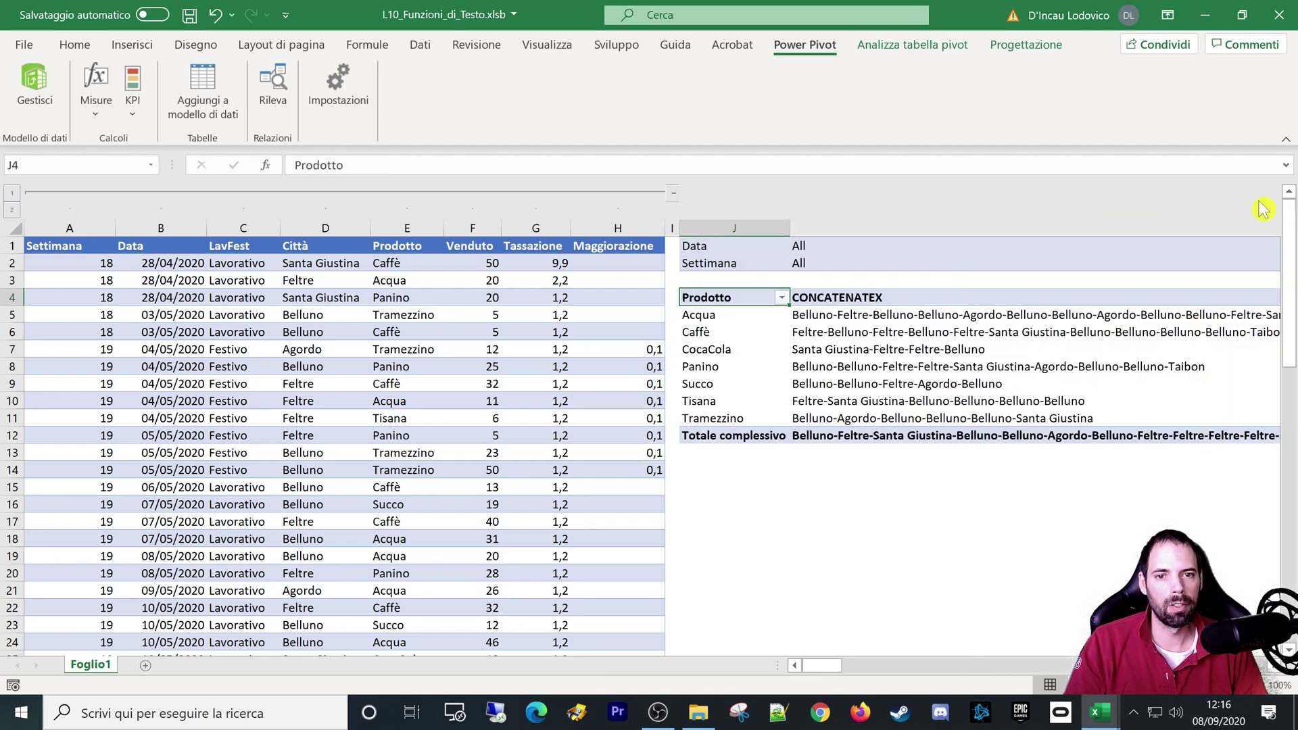
Step: Make Settimana the pivot rows again with Prodotto as a report filter
left_click(809, 315)
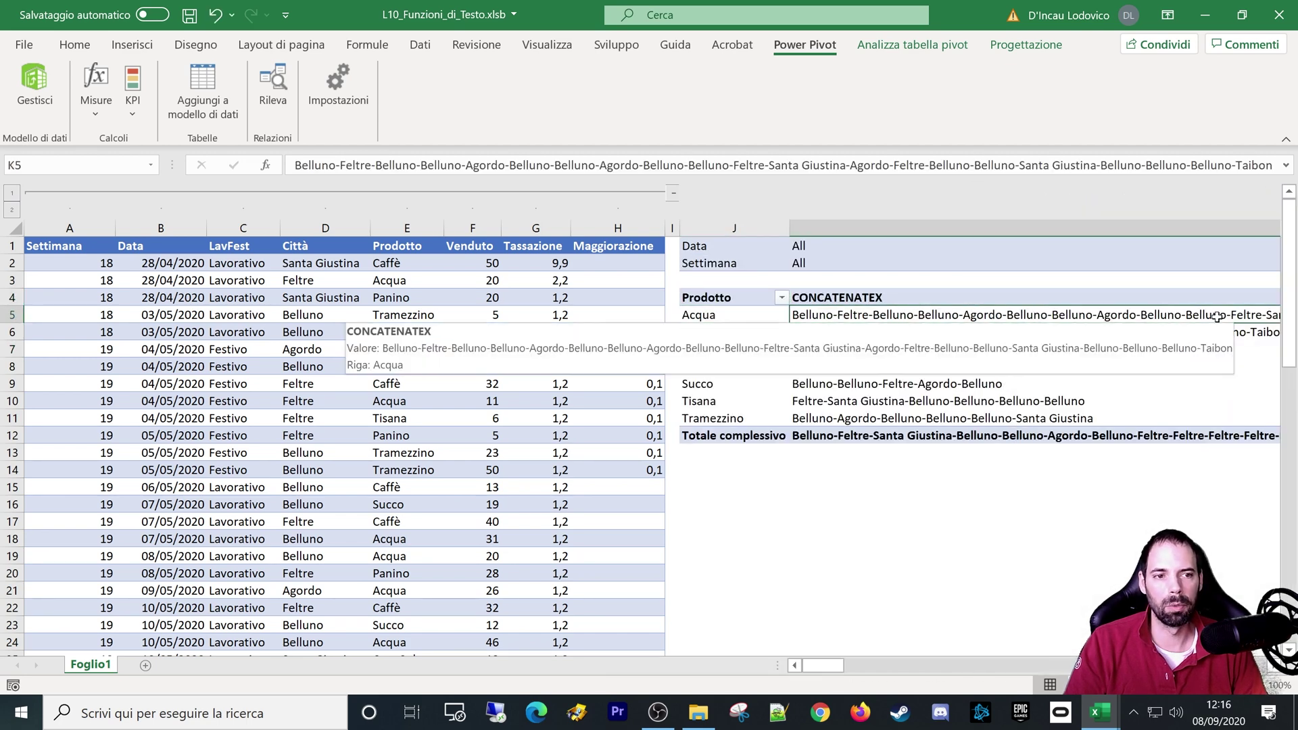
left_click(782, 323)
right_click(738, 333)
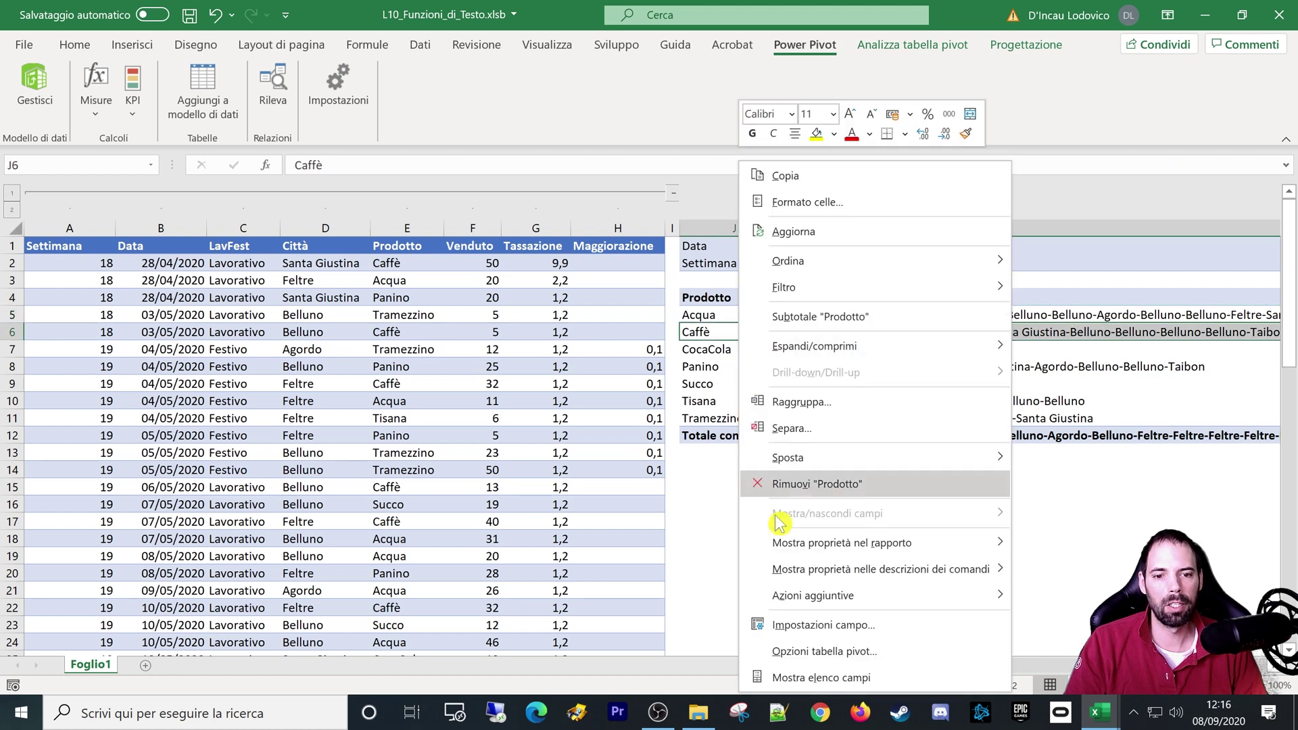
left_click(777, 676)
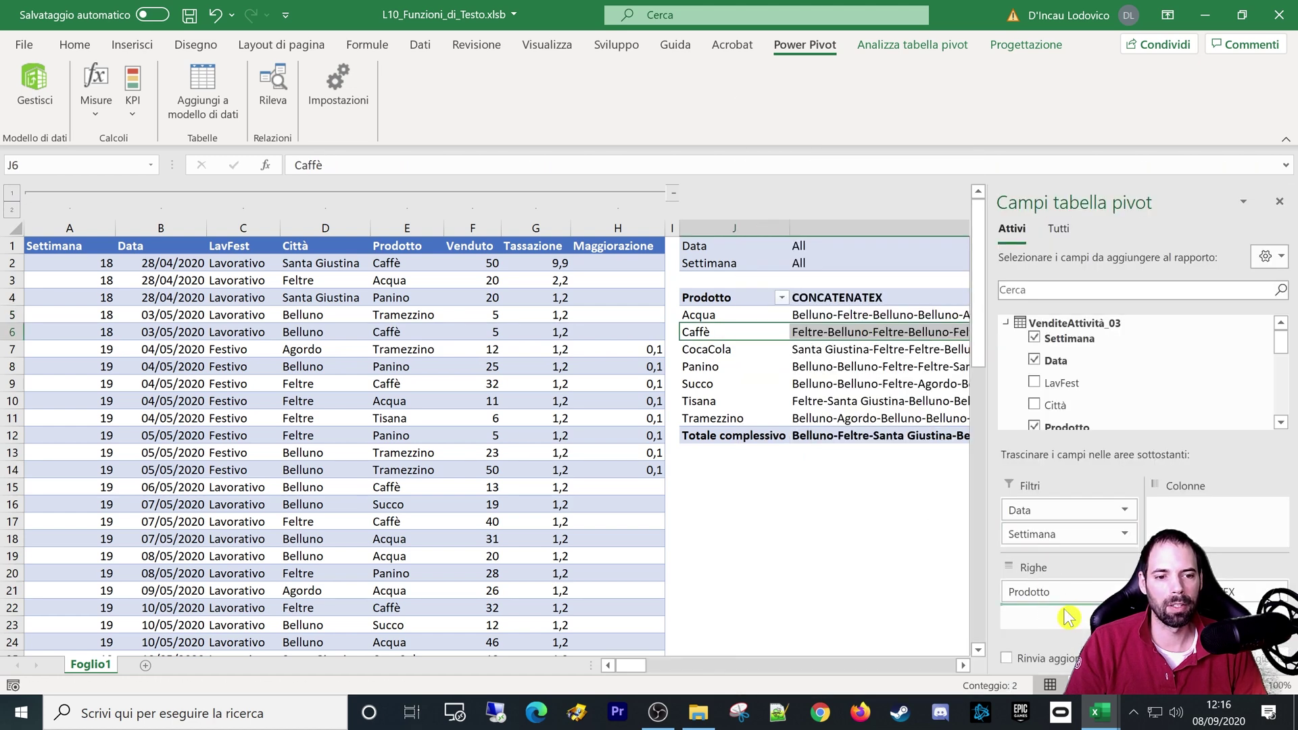
left_click_drag(1068, 617, 1063, 545)
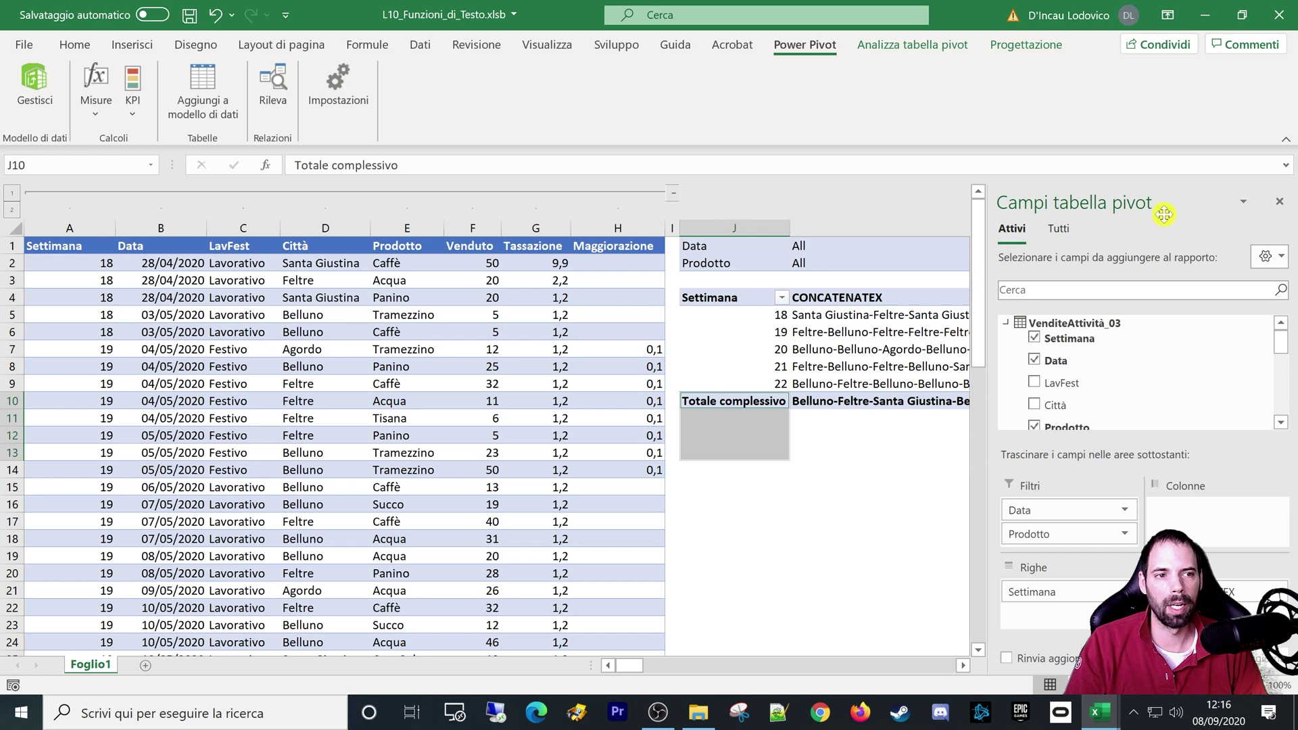
left_click(1279, 201)
left_click(824, 348)
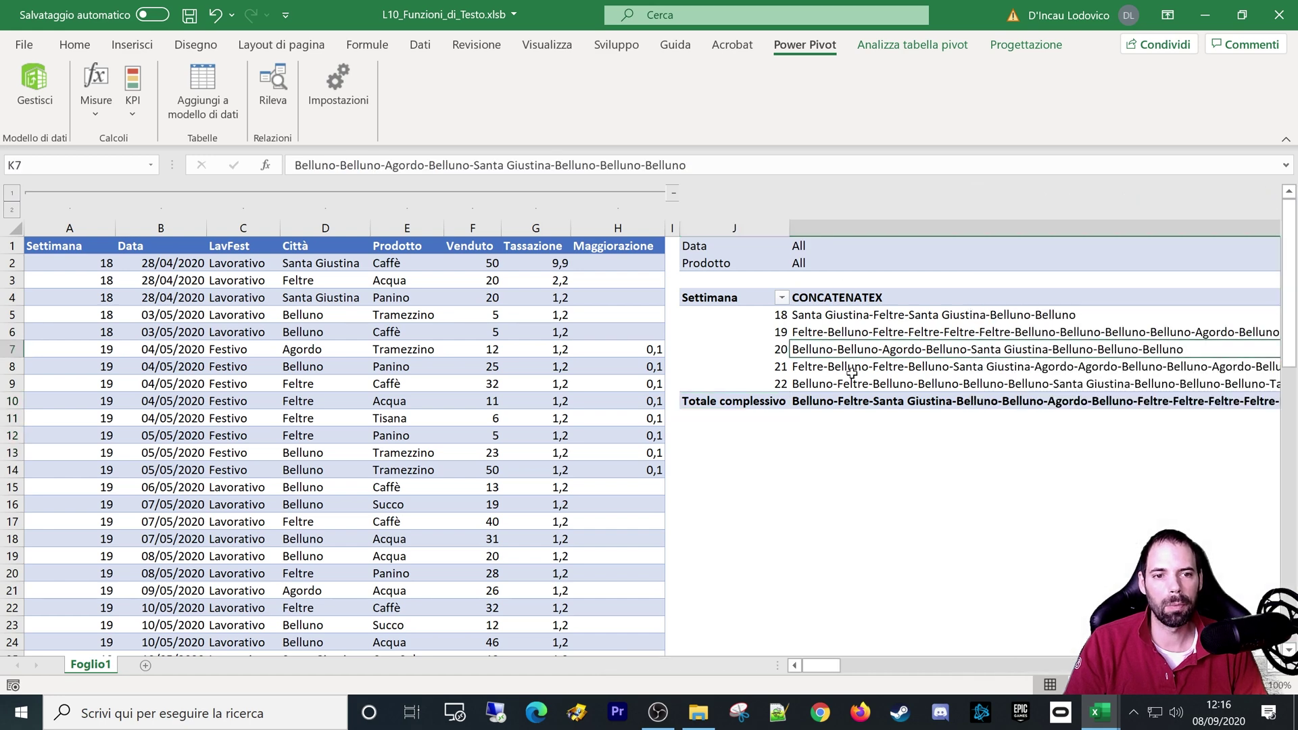
left_click(96, 109)
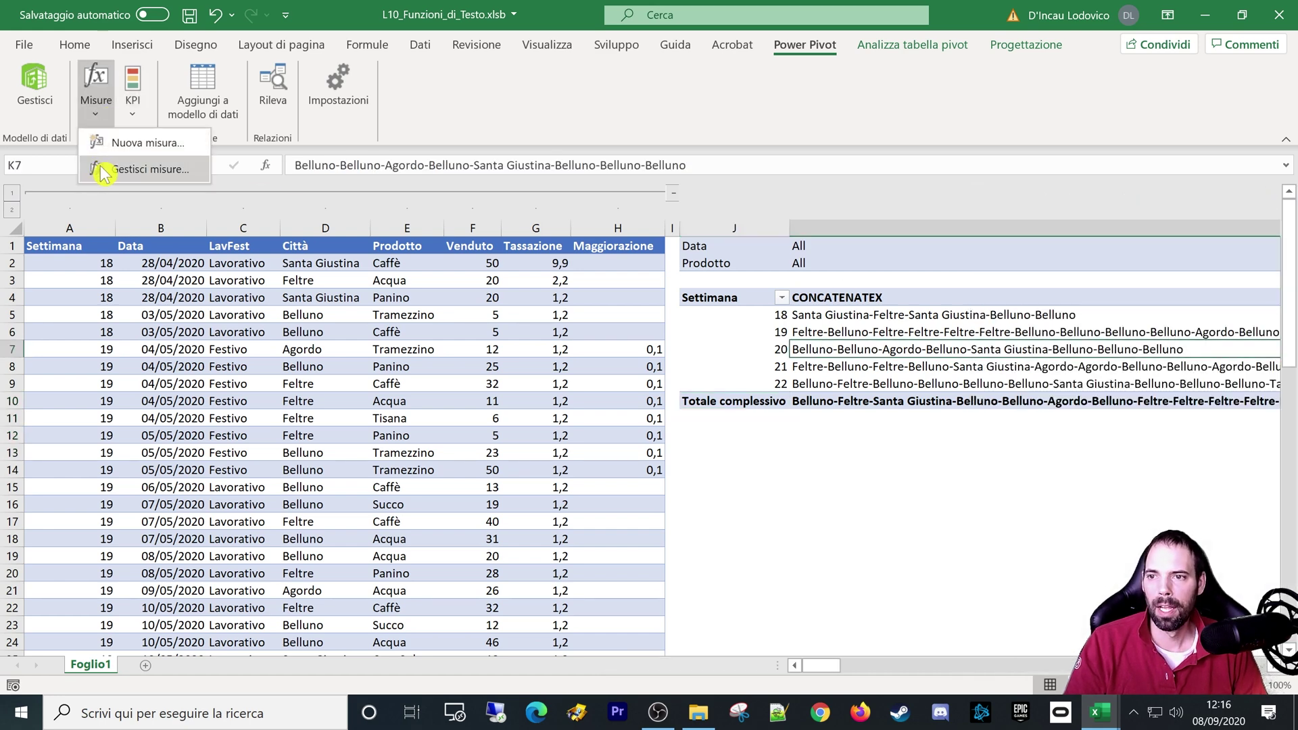
Step: Open the CONCATENATEX measure for editing and widen the editor to fit the formula
left_click(104, 170)
left_click(511, 207)
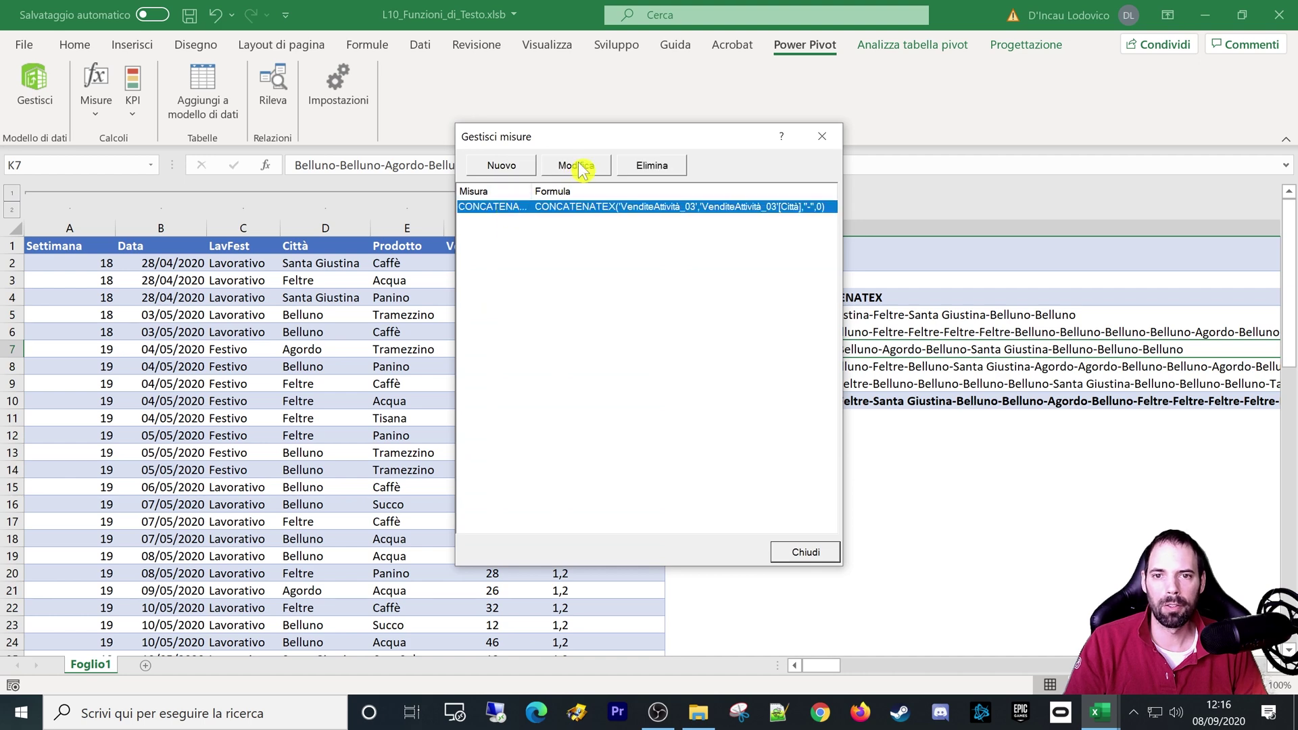
left_click(578, 166)
scroll(570, 316, "up", 2, "ctrl")
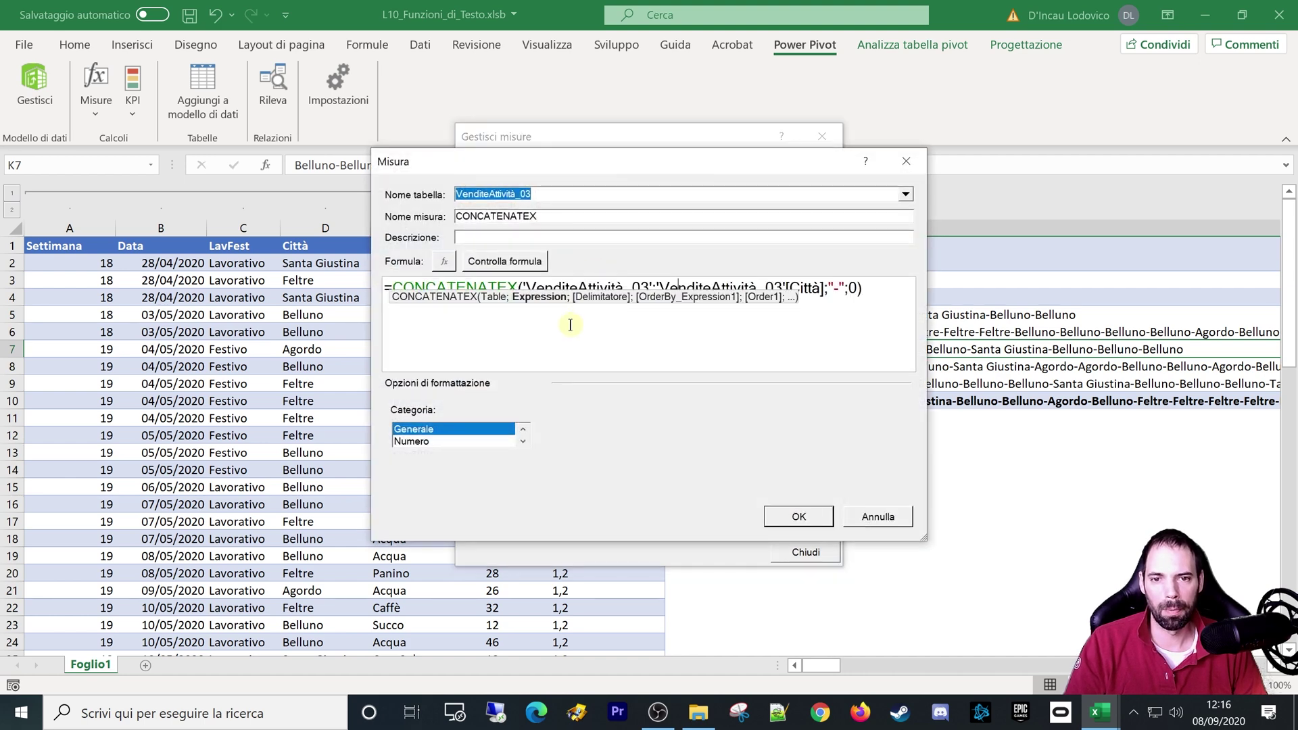
scroll(573, 333, "up", 3, "ctrl")
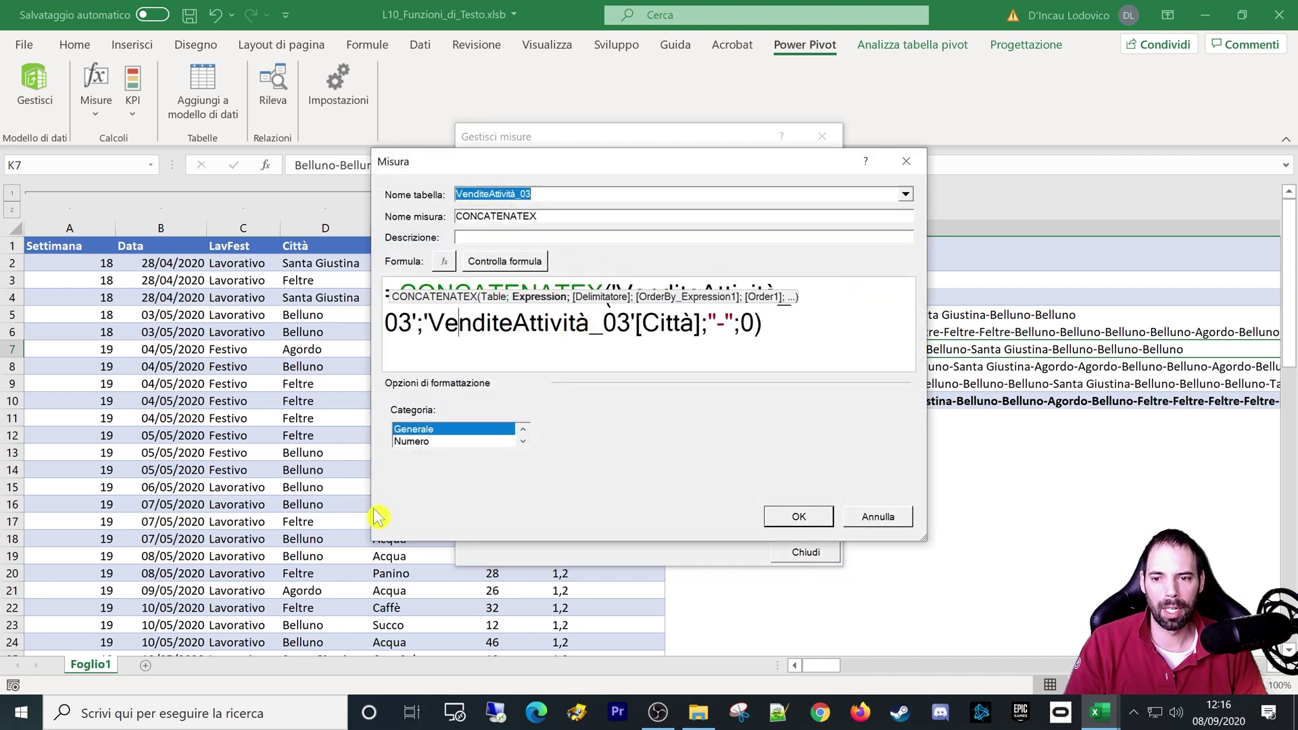
left_click_drag(369, 513, 7, 503)
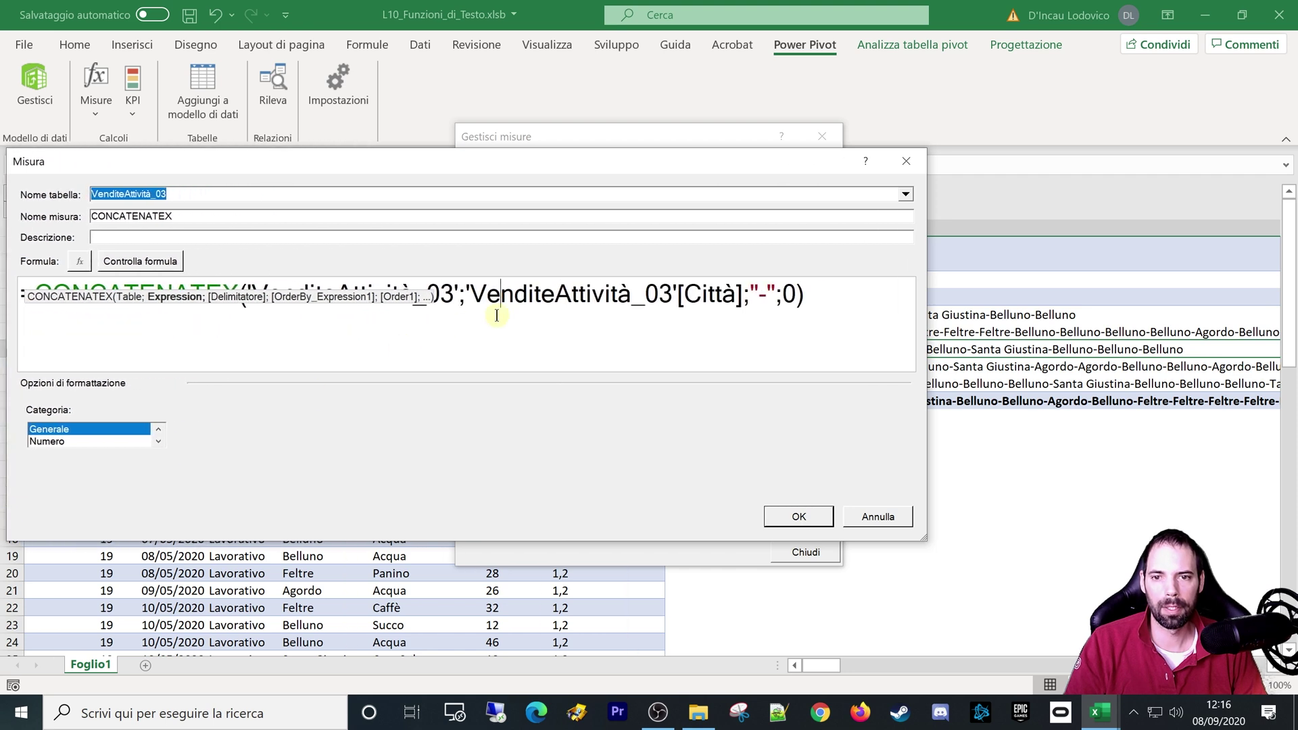
Step: Examine CONCATENATEX's table argument 'VenditeAttività_03' and expression argument 'VenditeAttività_03'[Città]
left_click(129, 299)
key("ctrl+shift+Right")
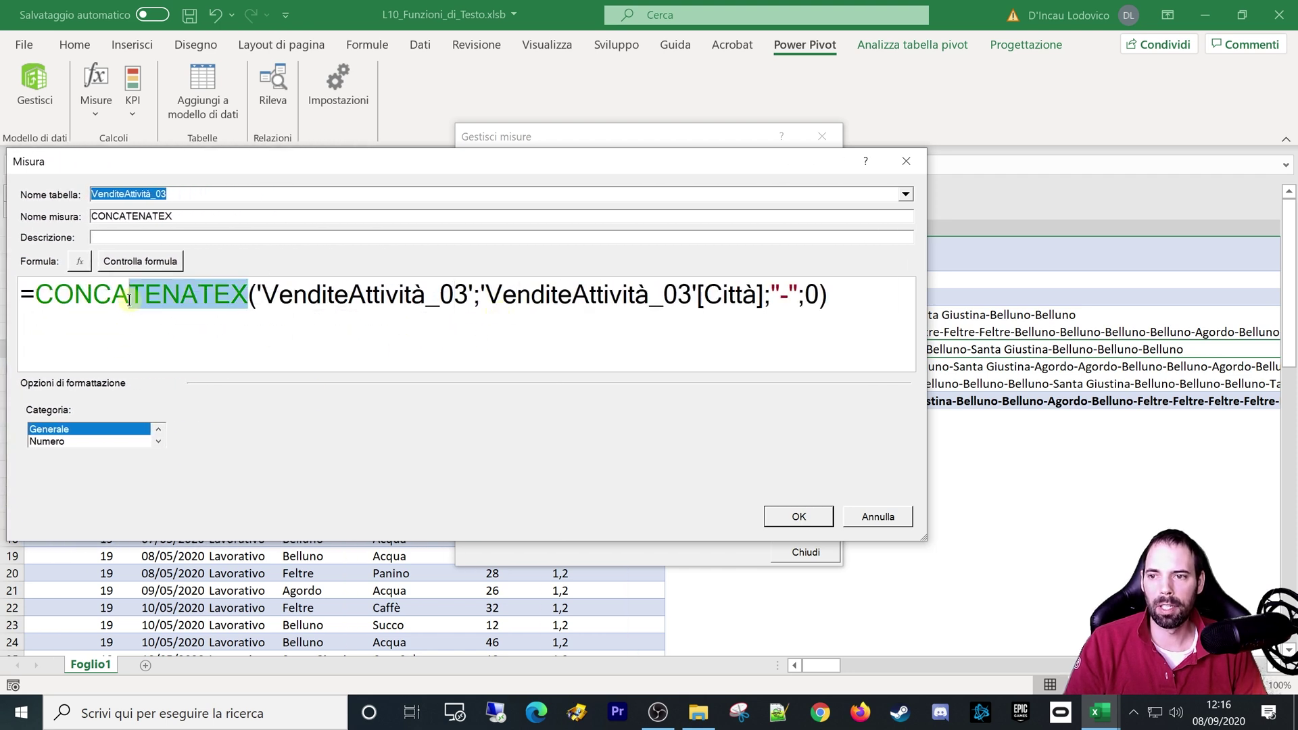
left_click(43, 299)
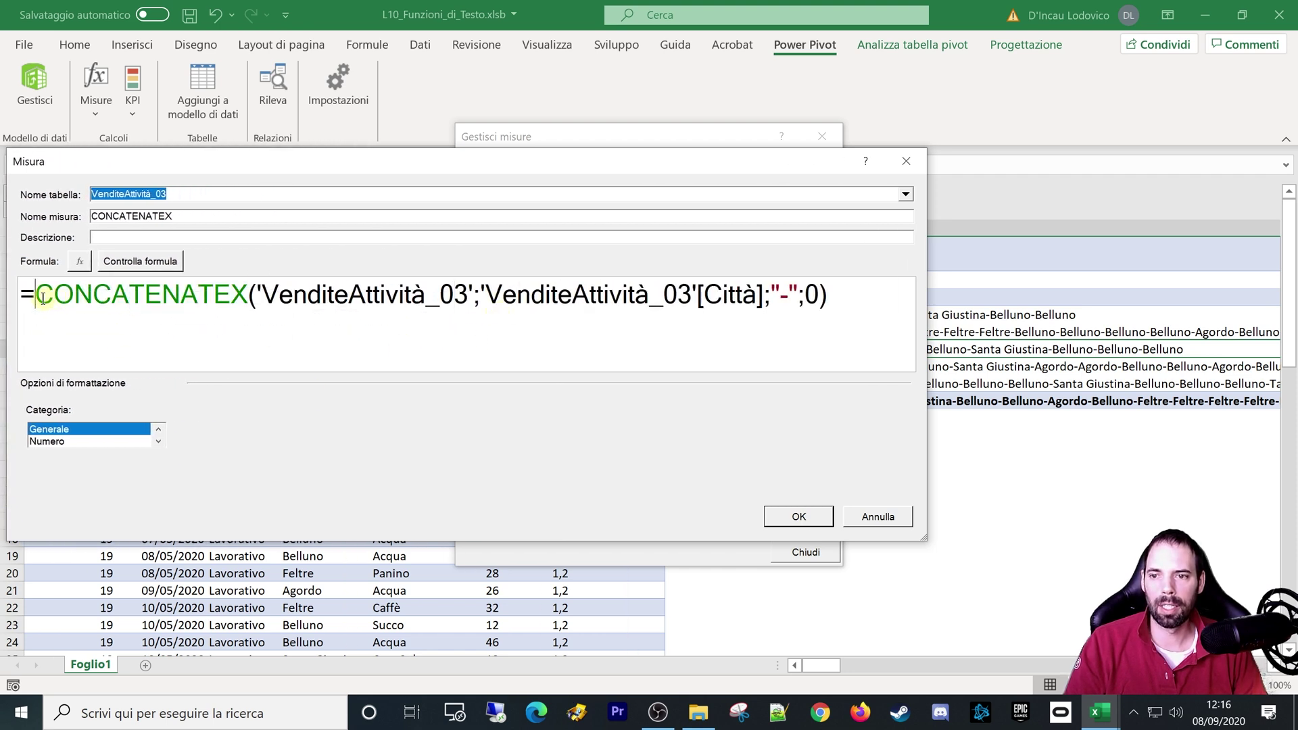
left_click(254, 295)
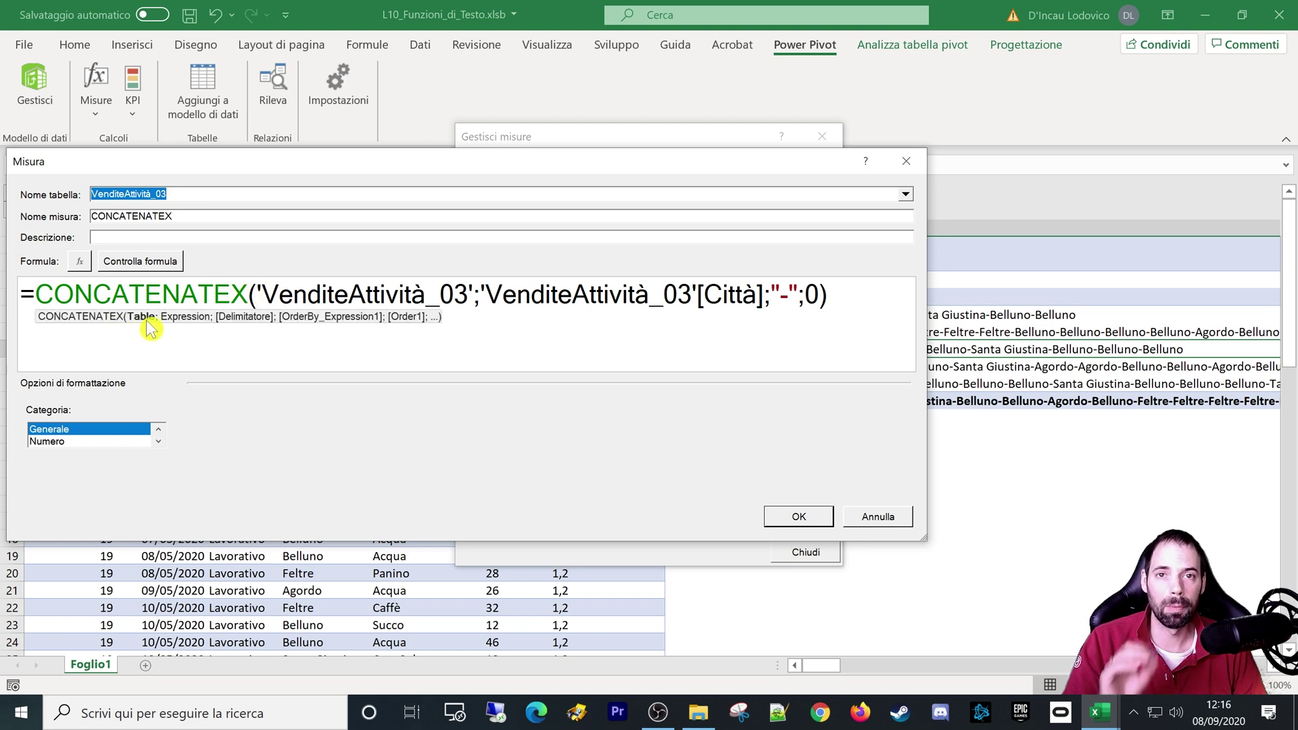
double_click(473, 292)
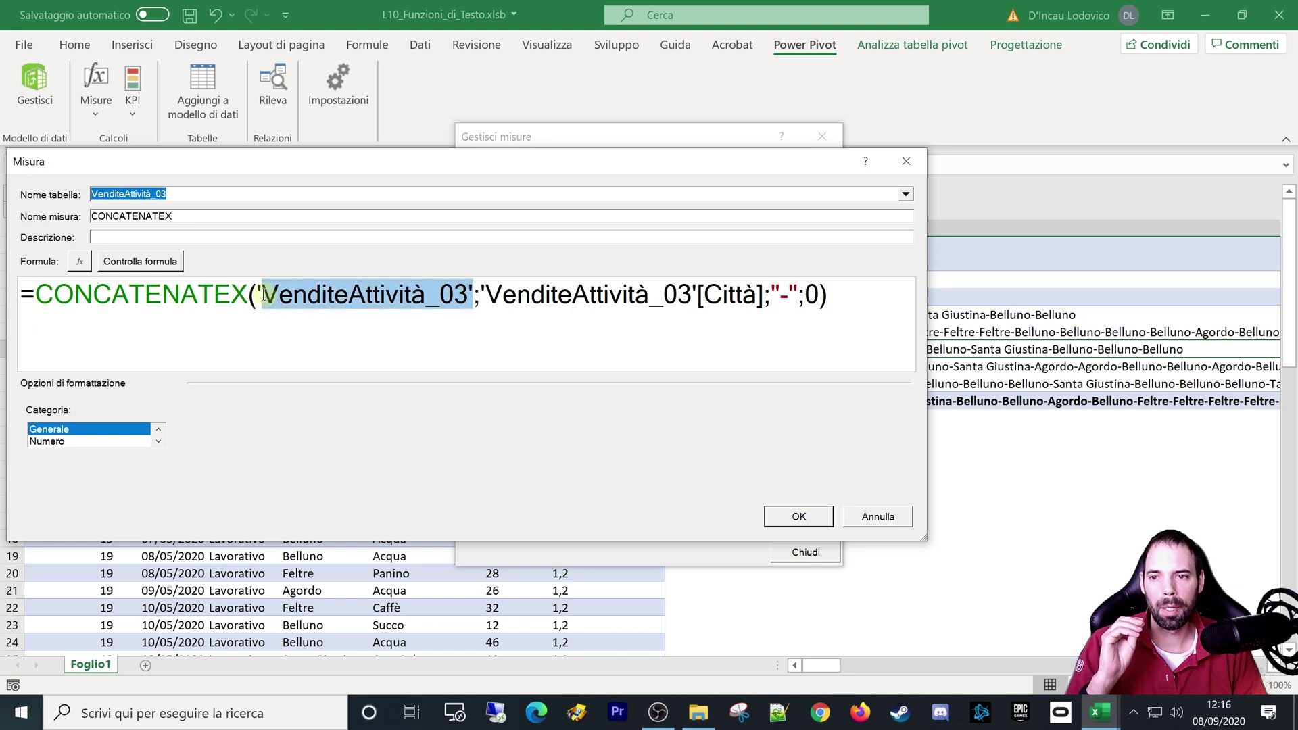
left_click(478, 296)
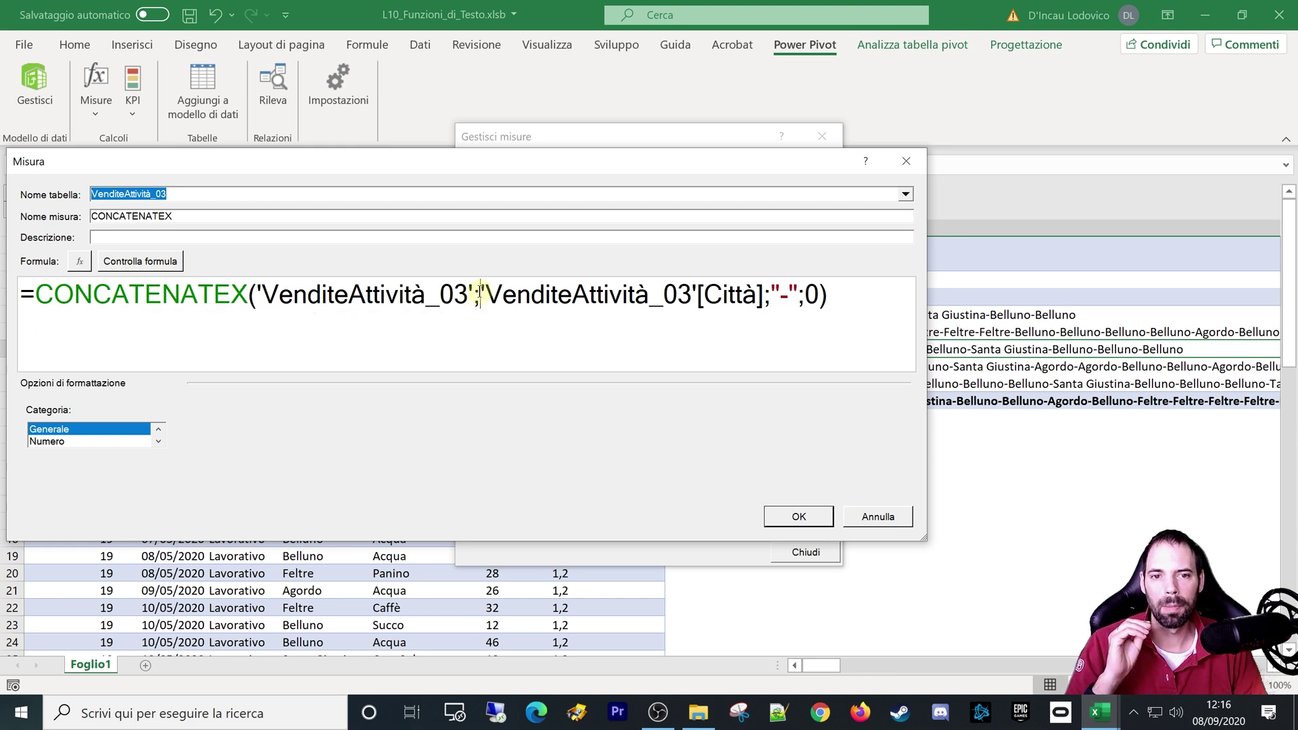
left_click_drag(480, 292, 761, 299)
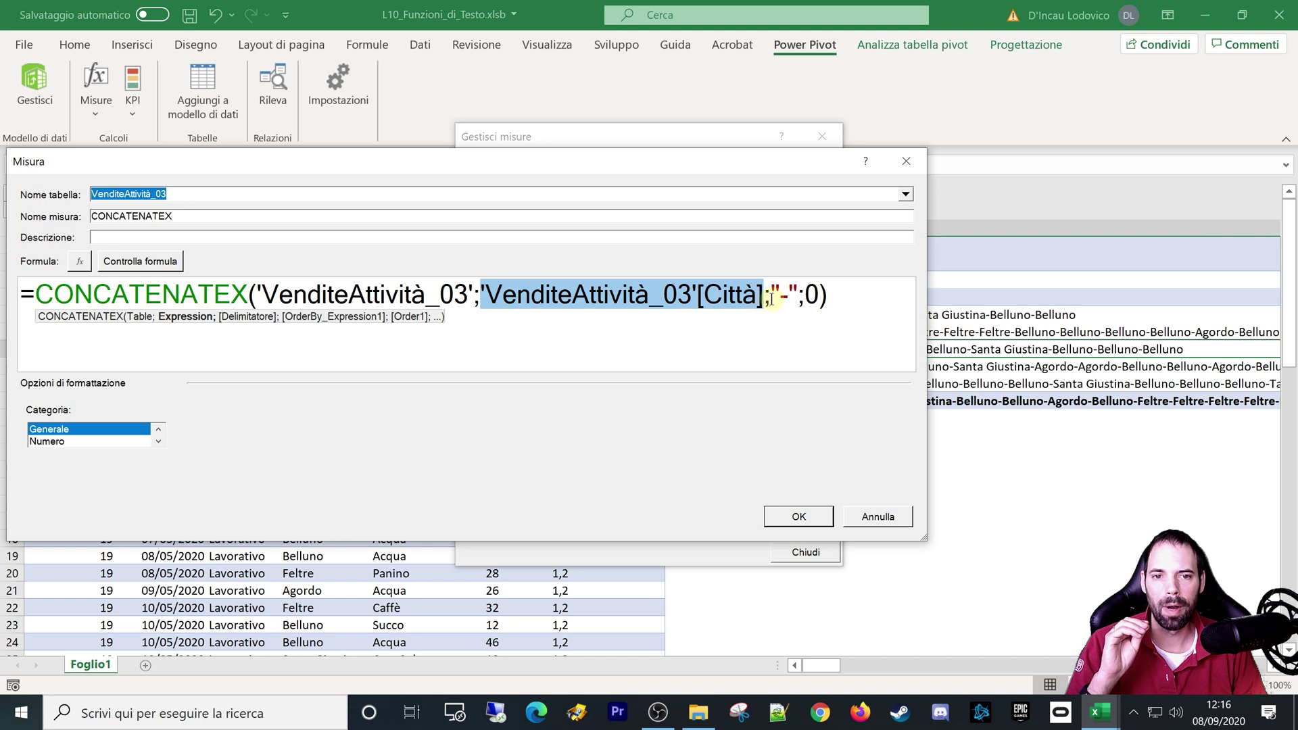
left_click(771, 298)
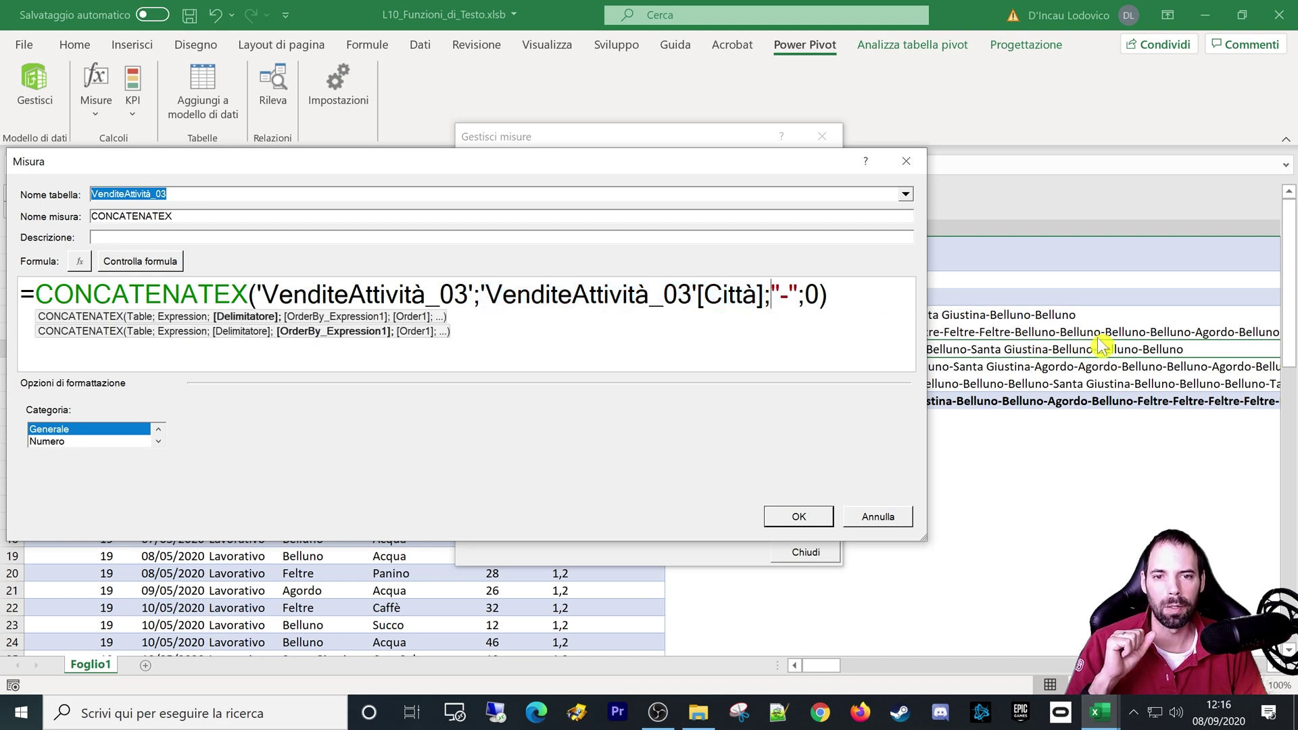
Step: Examine the "-" delimiter and 0 sort-order arguments and the city column reference
left_click(810, 295)
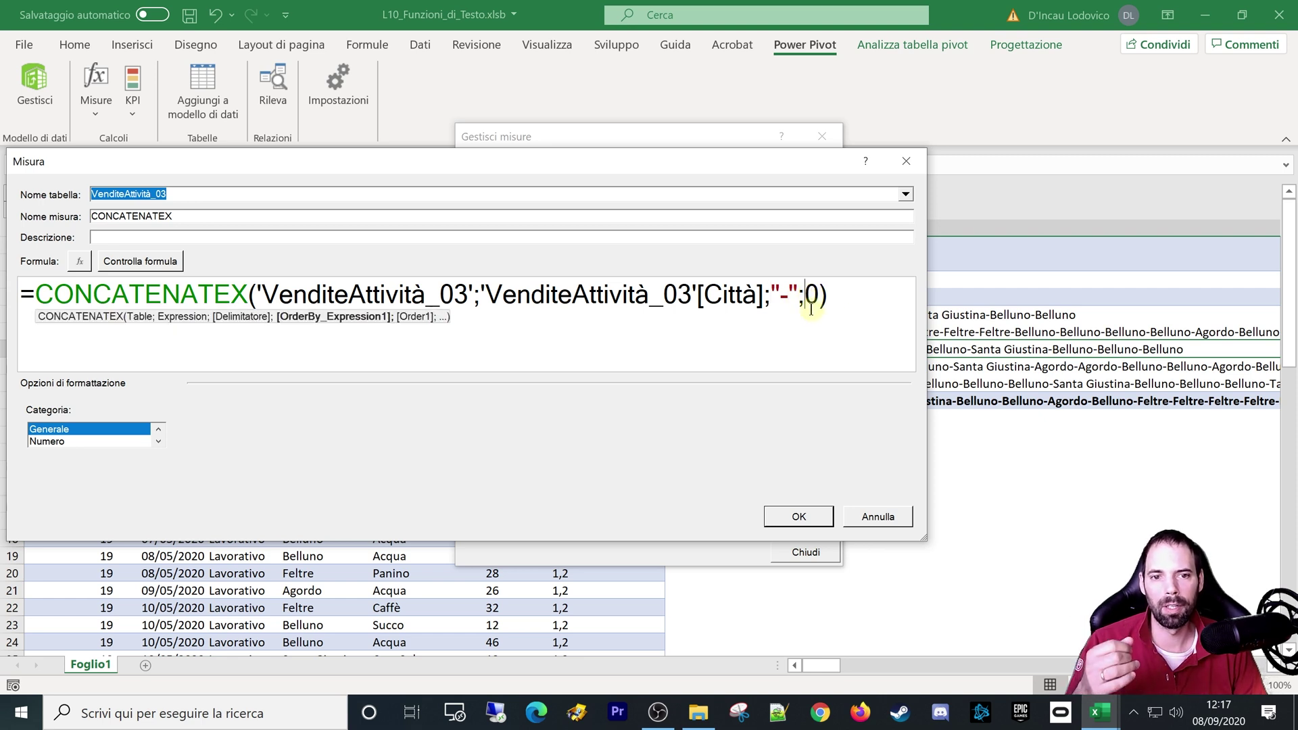
double_click(811, 298)
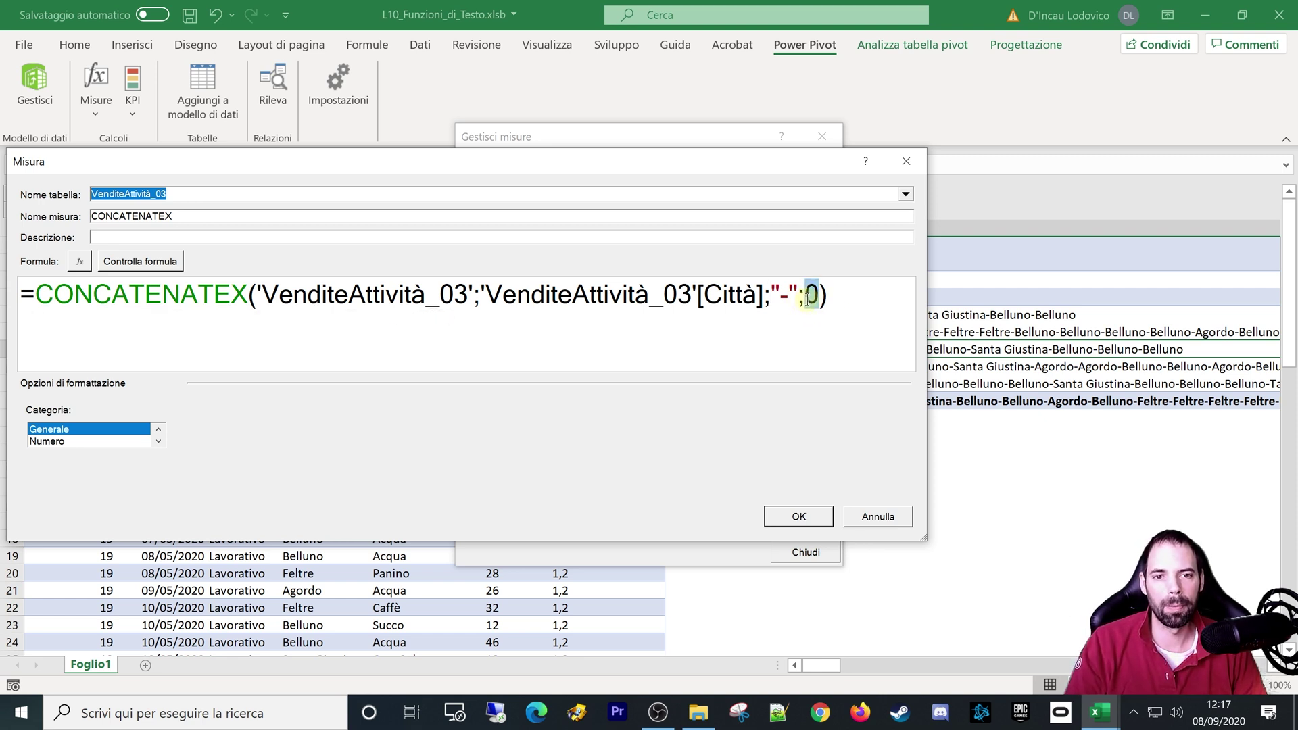
left_click(788, 298)
left_click_drag(846, 308, 1, 279)
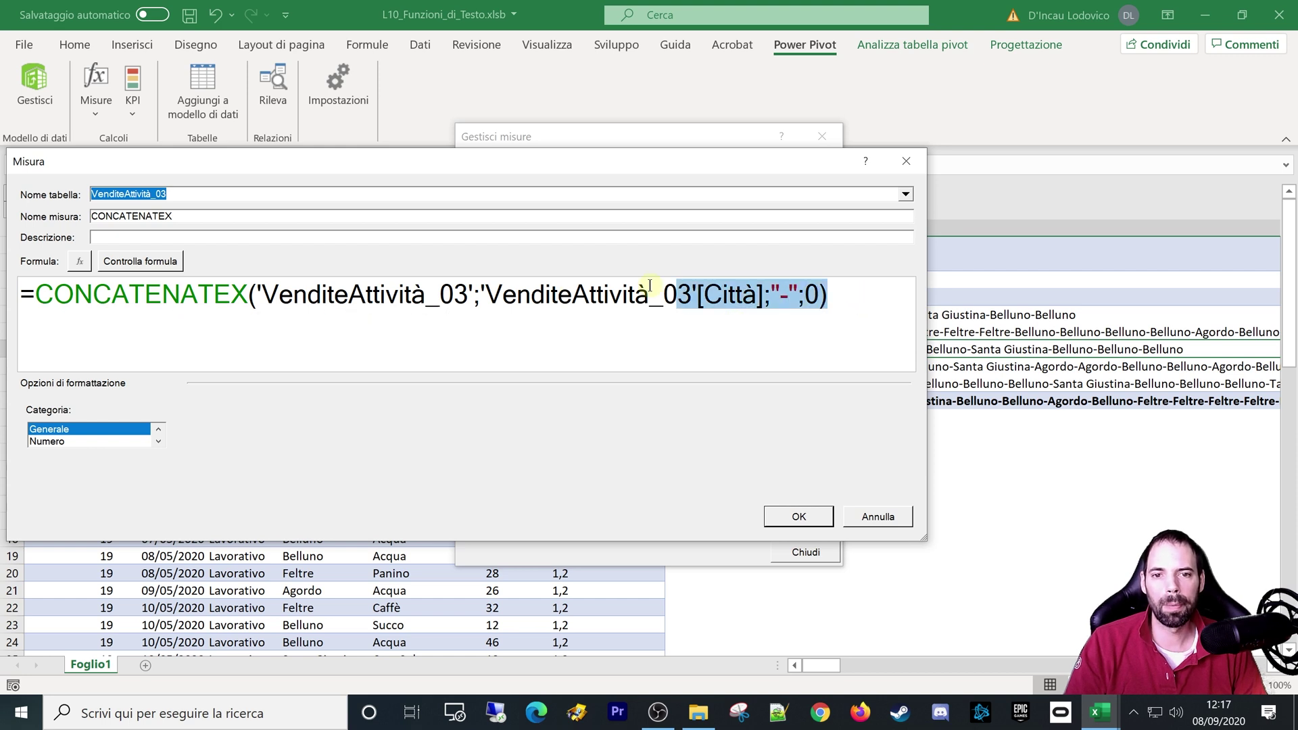
left_click(428, 323)
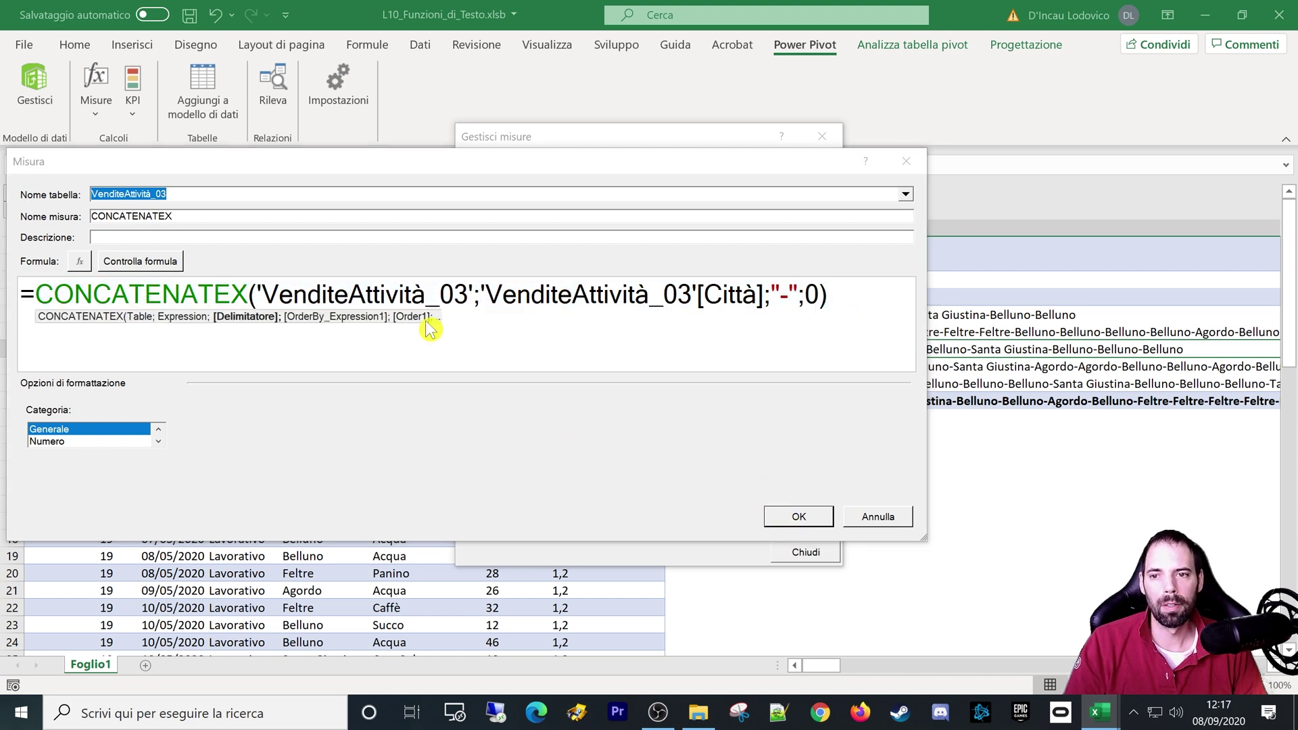
left_click_drag(279, 298, 757, 298)
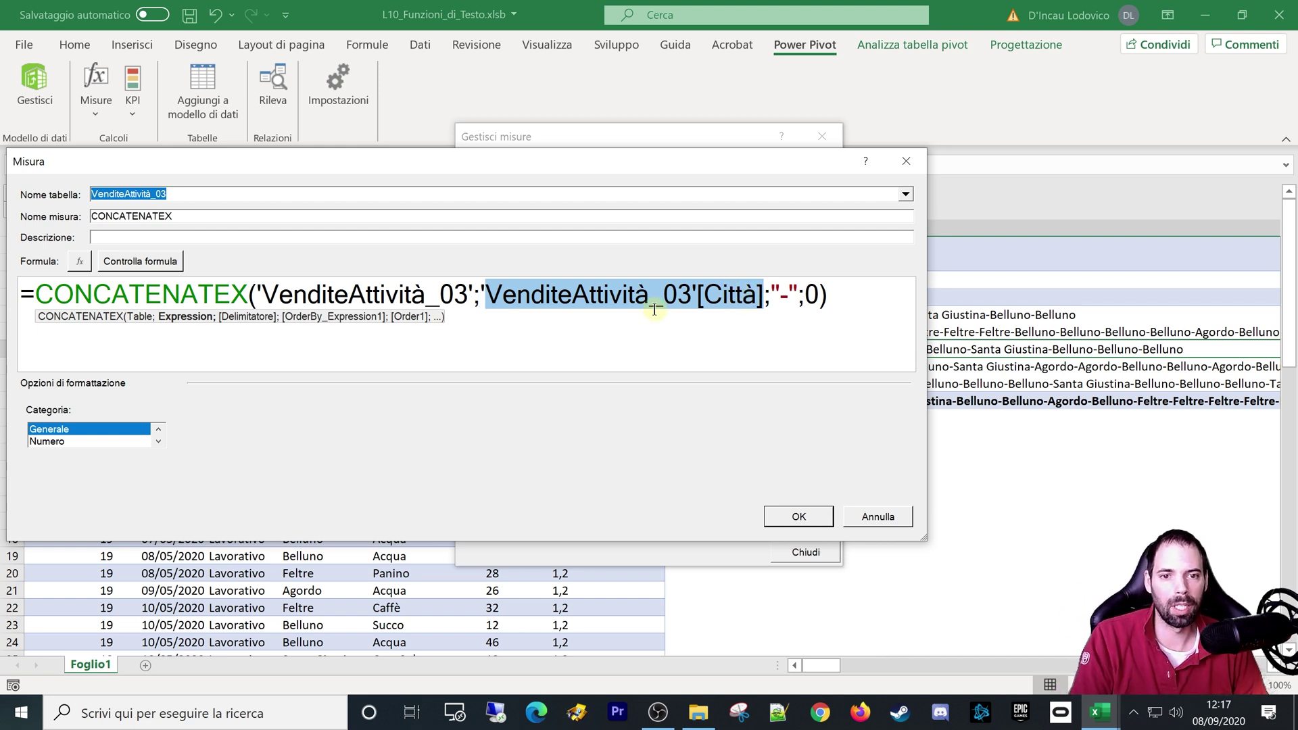
left_click(713, 298)
left_click(859, 296)
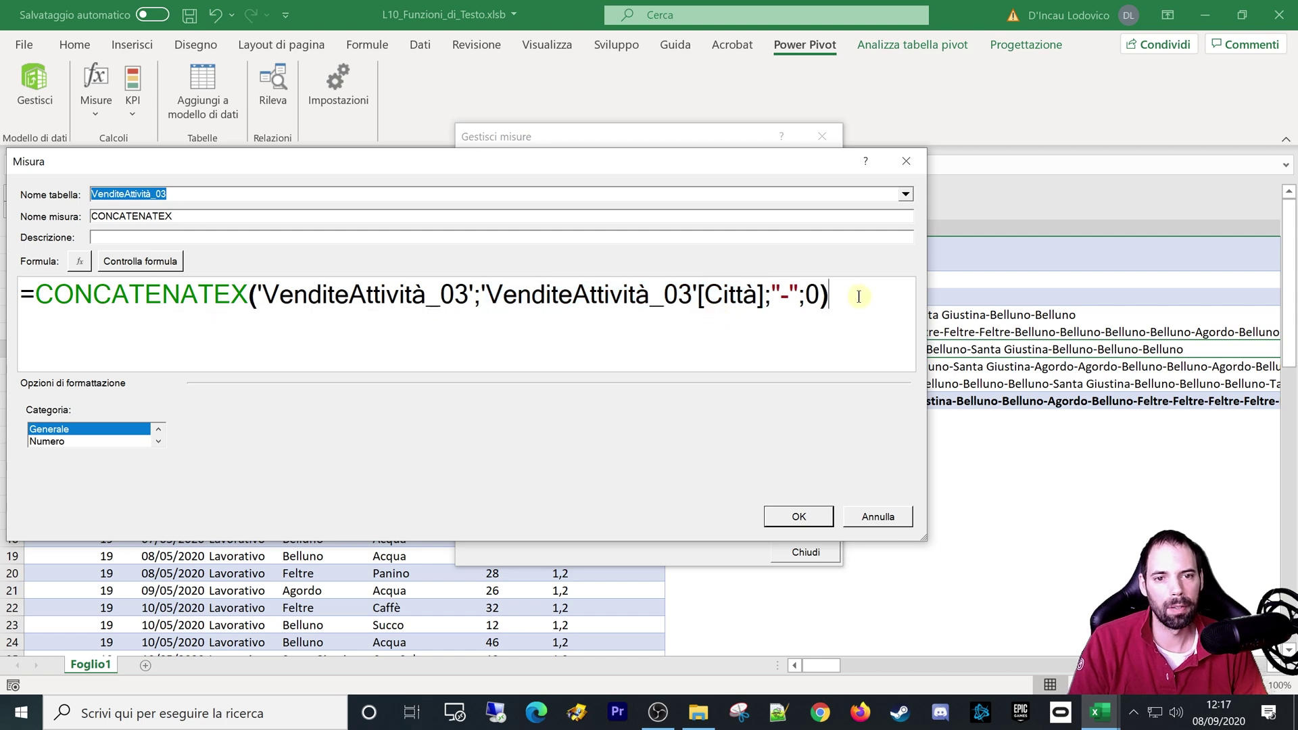
Step: Confirm the measure unchanged and inspect week 18 and 19's hyphen-joined city lists
left_click(799, 516)
left_click(806, 551)
left_click_drag(1014, 315, 1039, 308)
left_click(923, 333)
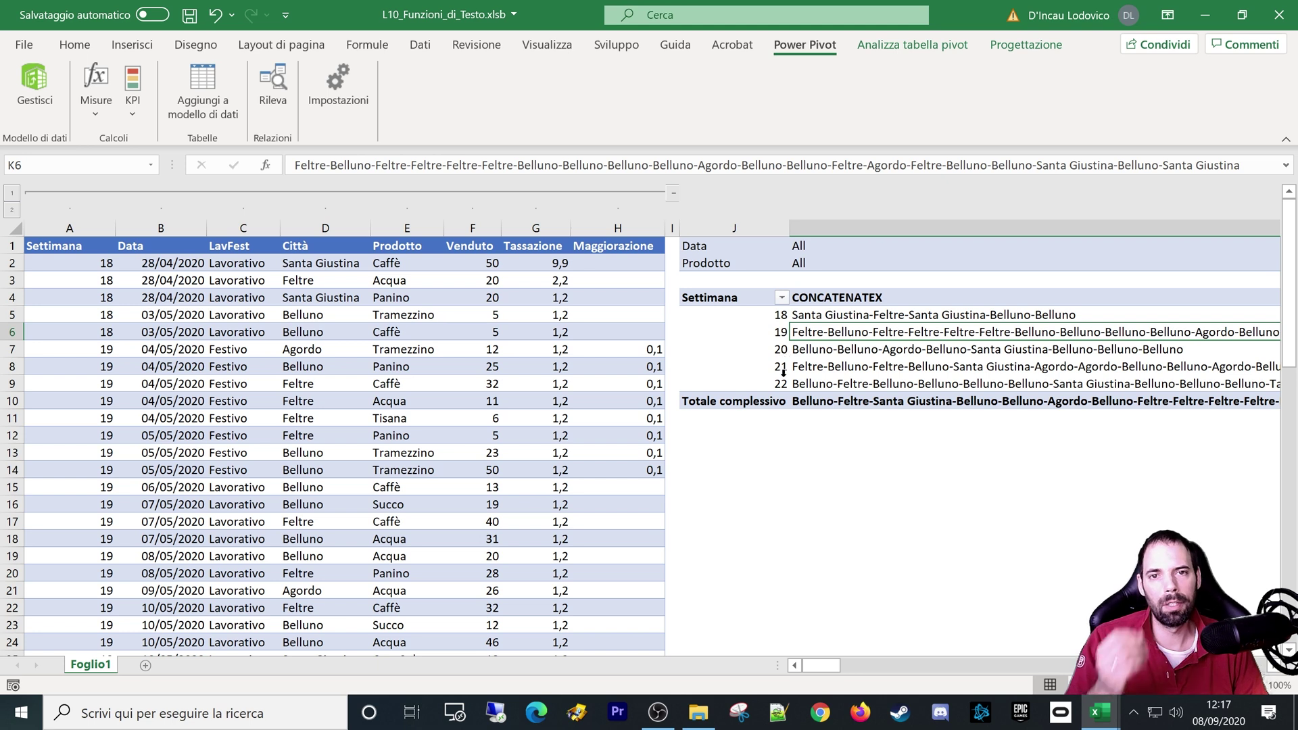
Step: Check week 19's repeated cities, then open the CONCATENATEX measure in an enlarged editor
left_click(784, 329)
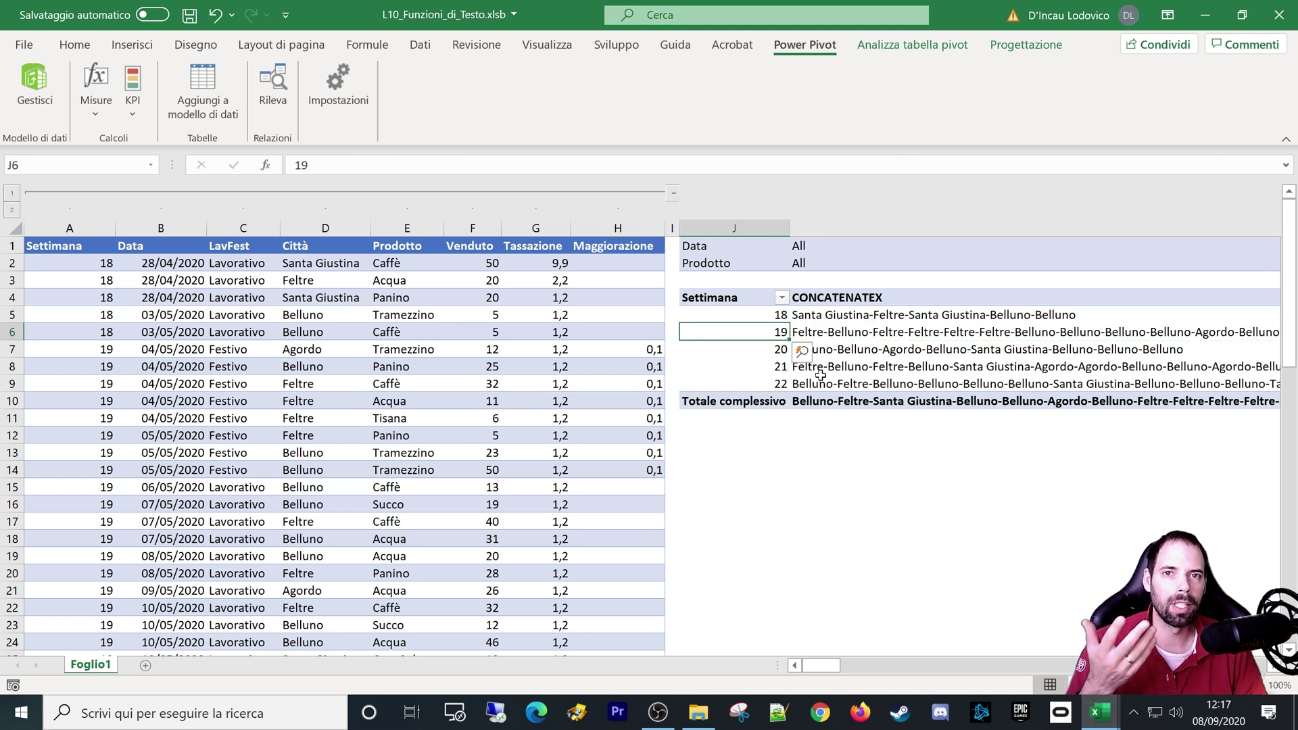
left_click(846, 336)
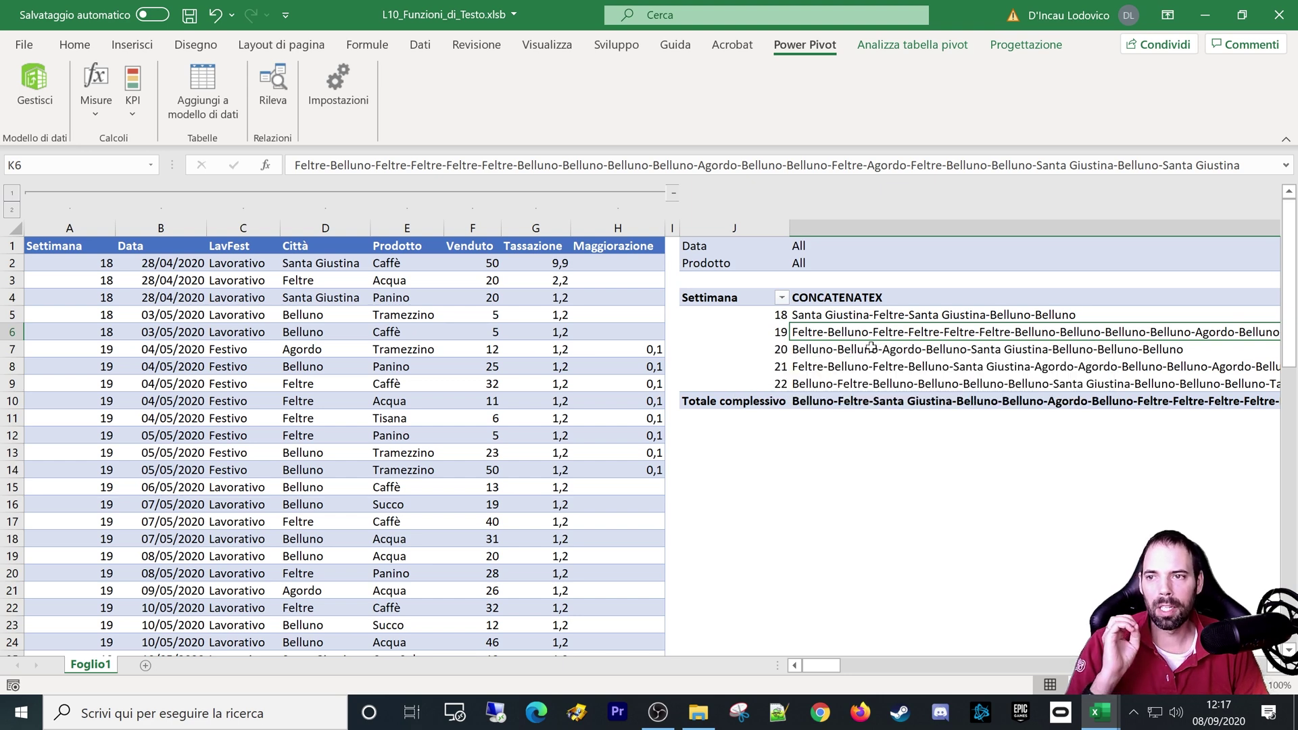
left_click(96, 101)
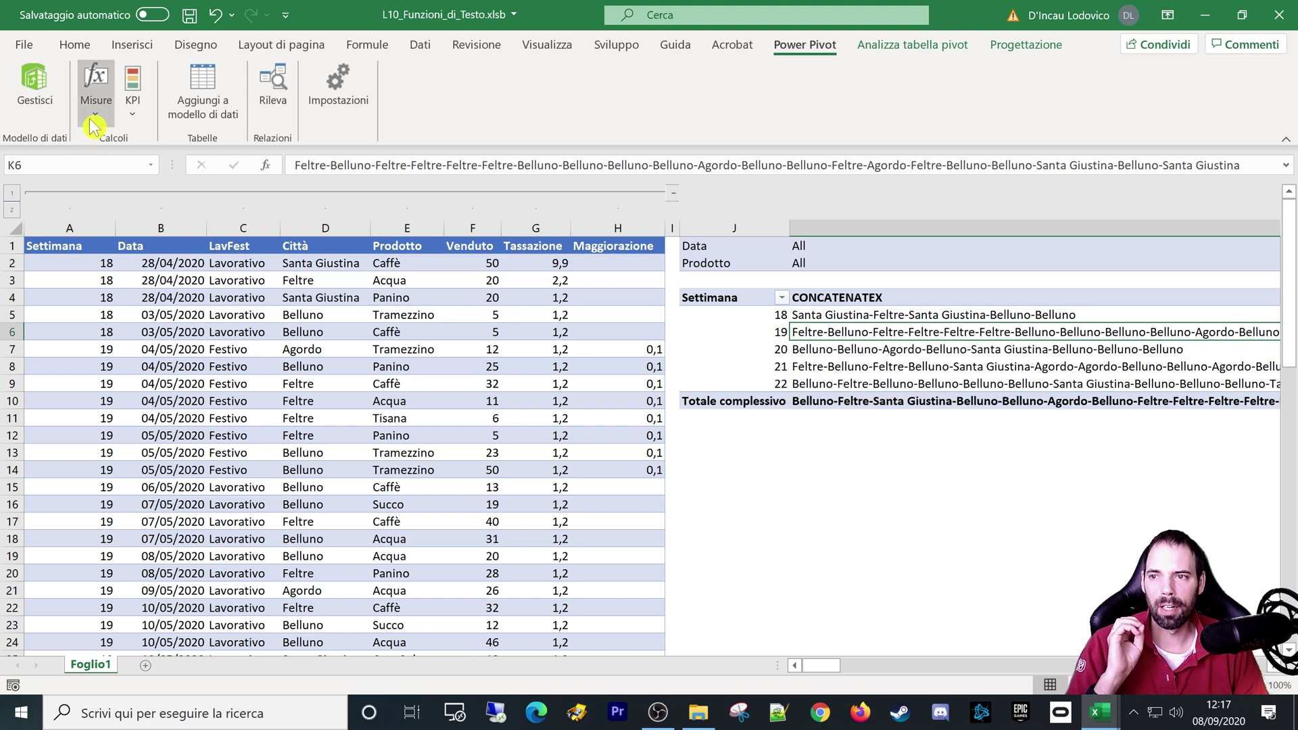
left_click(128, 162)
left_click(582, 206)
left_click(576, 165)
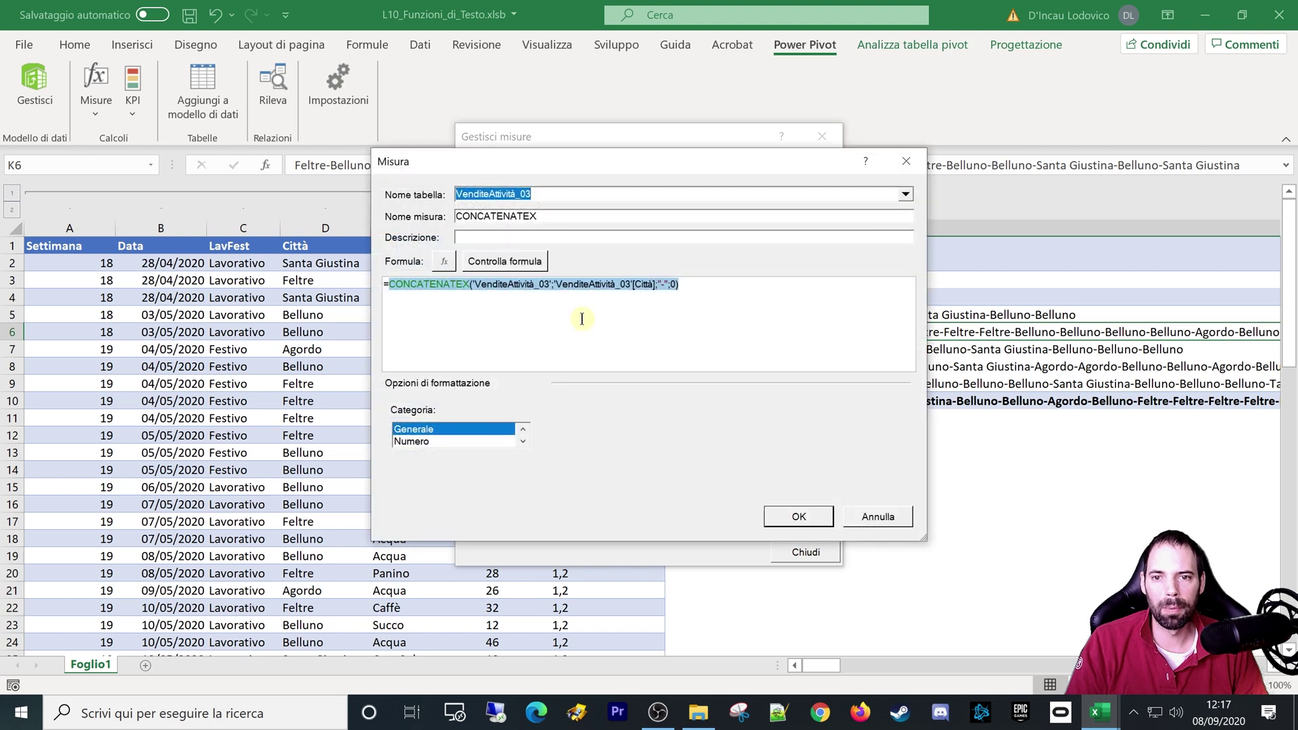
scroll(597, 323, "up", 2, "ctrl")
scroll(596, 323, "up", 2, "ctrl")
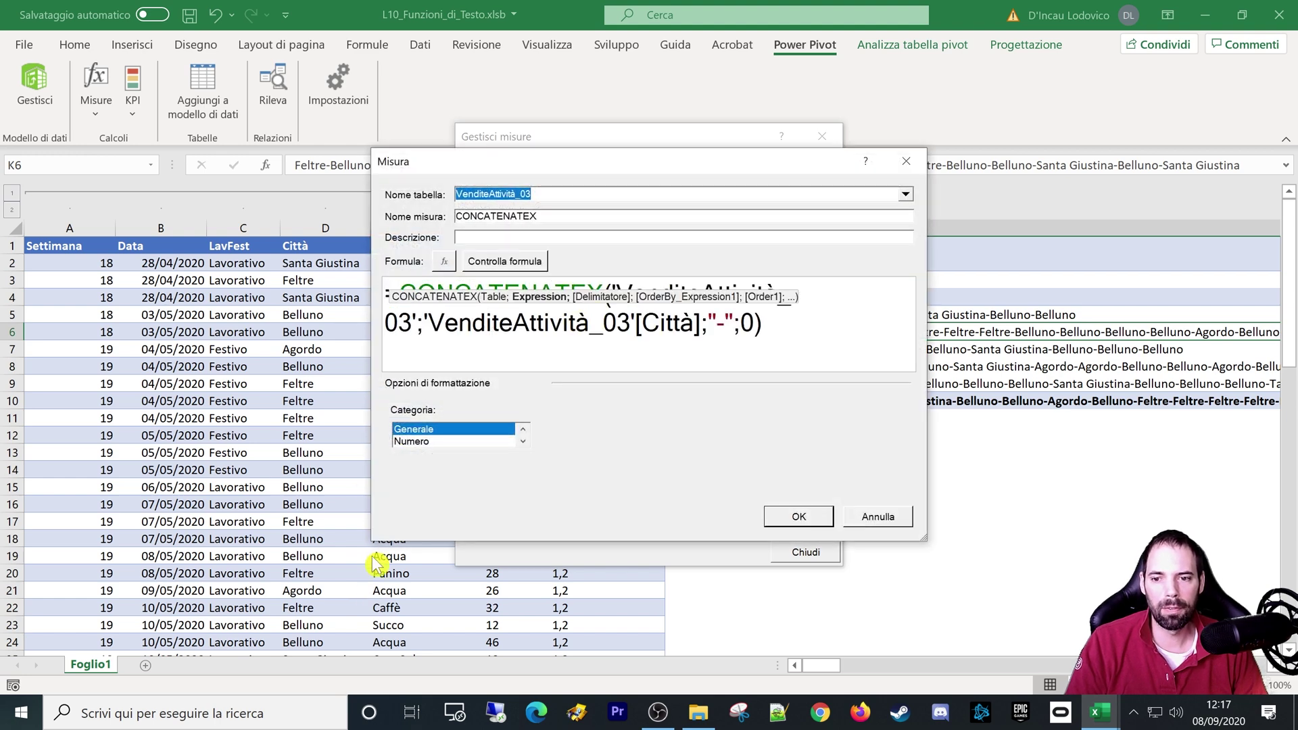
left_click_drag(372, 542, 63, 584)
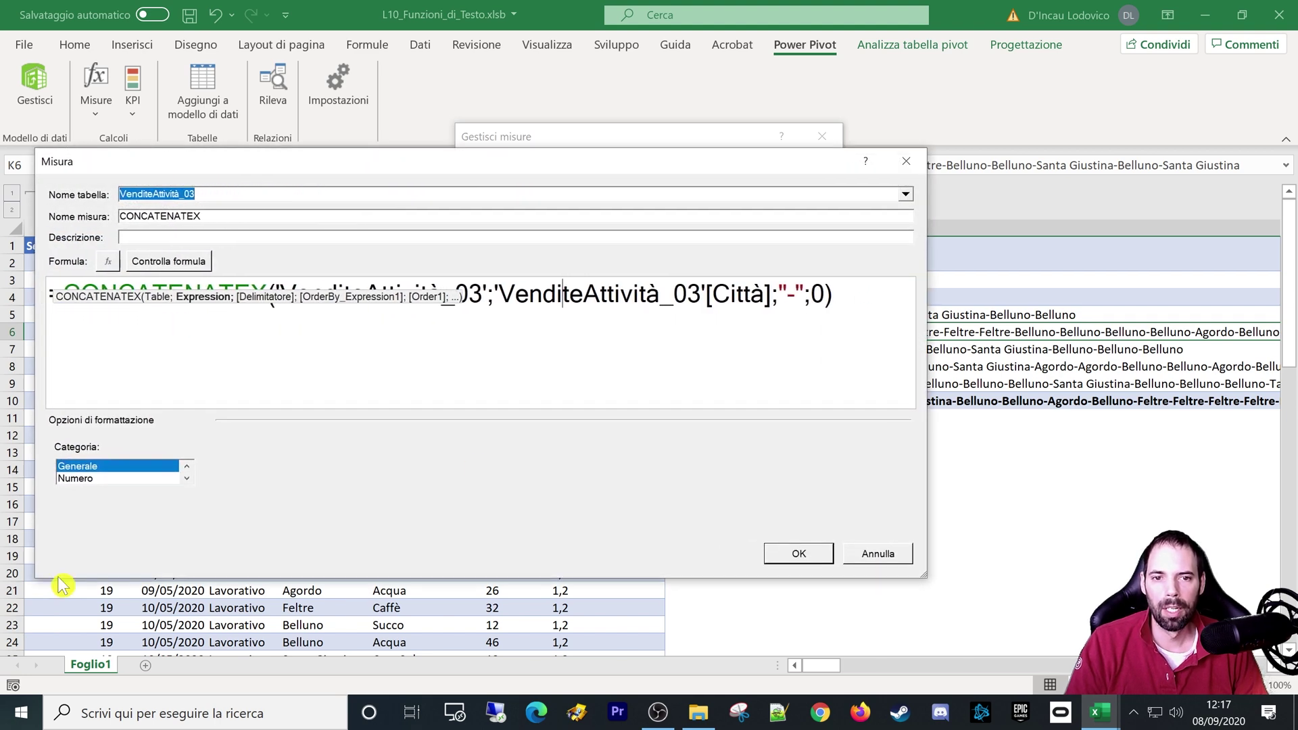
left_click_drag(917, 419, 1130, 419)
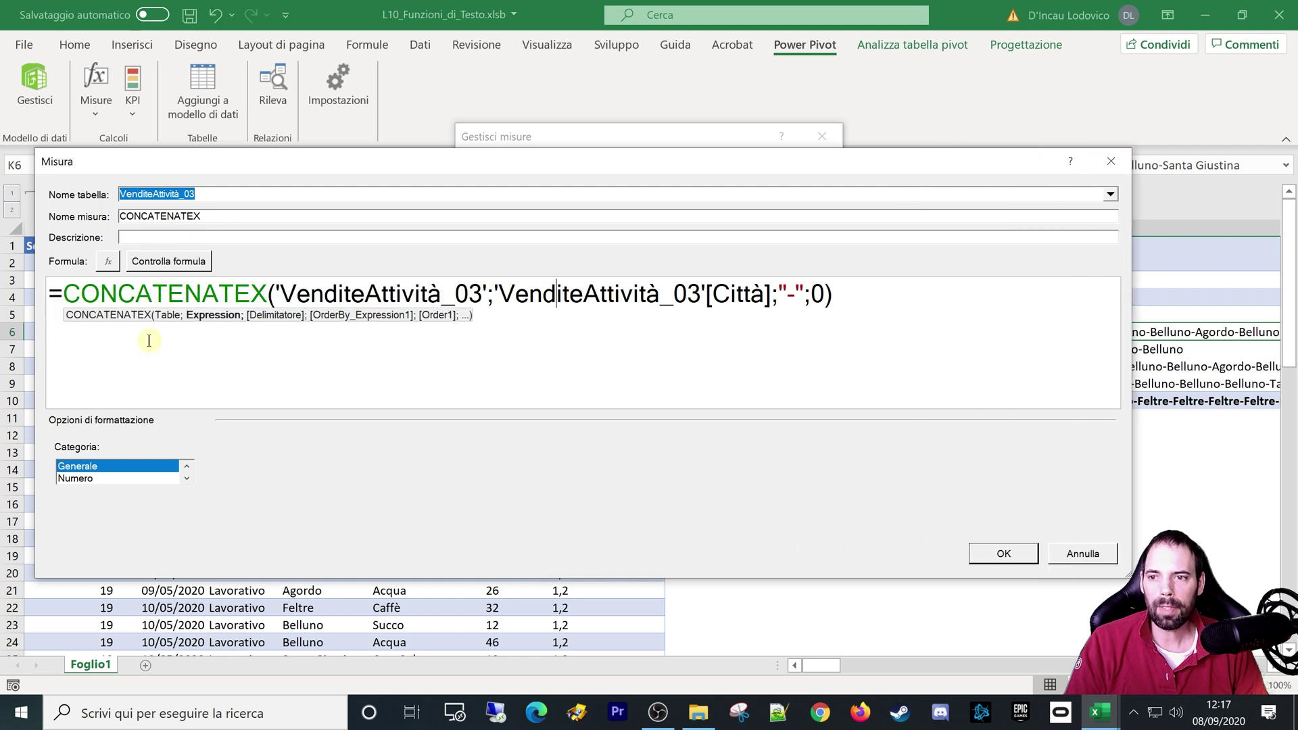
Step: Wrap the table argument in DISTINCT('VenditeAttività_03'), check the formula and save
left_click_drag(278, 292, 488, 289)
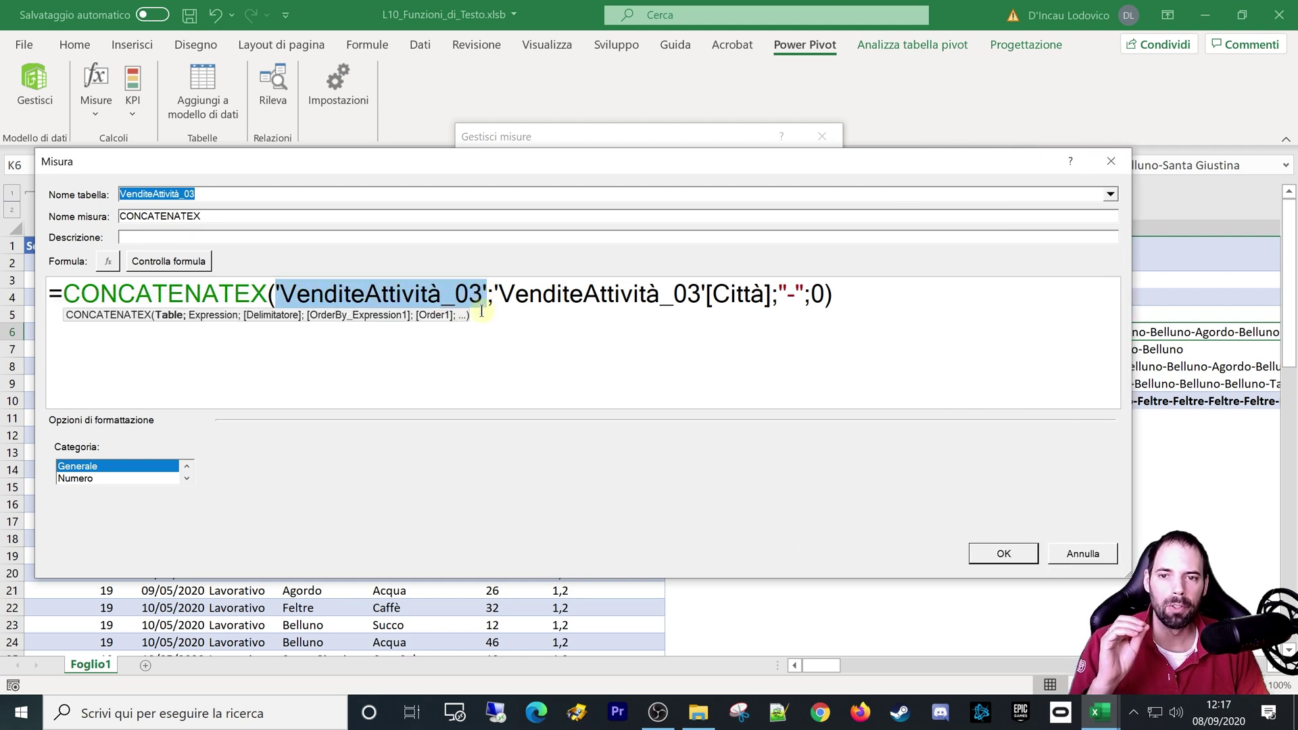
left_click(441, 333)
left_click(277, 292)
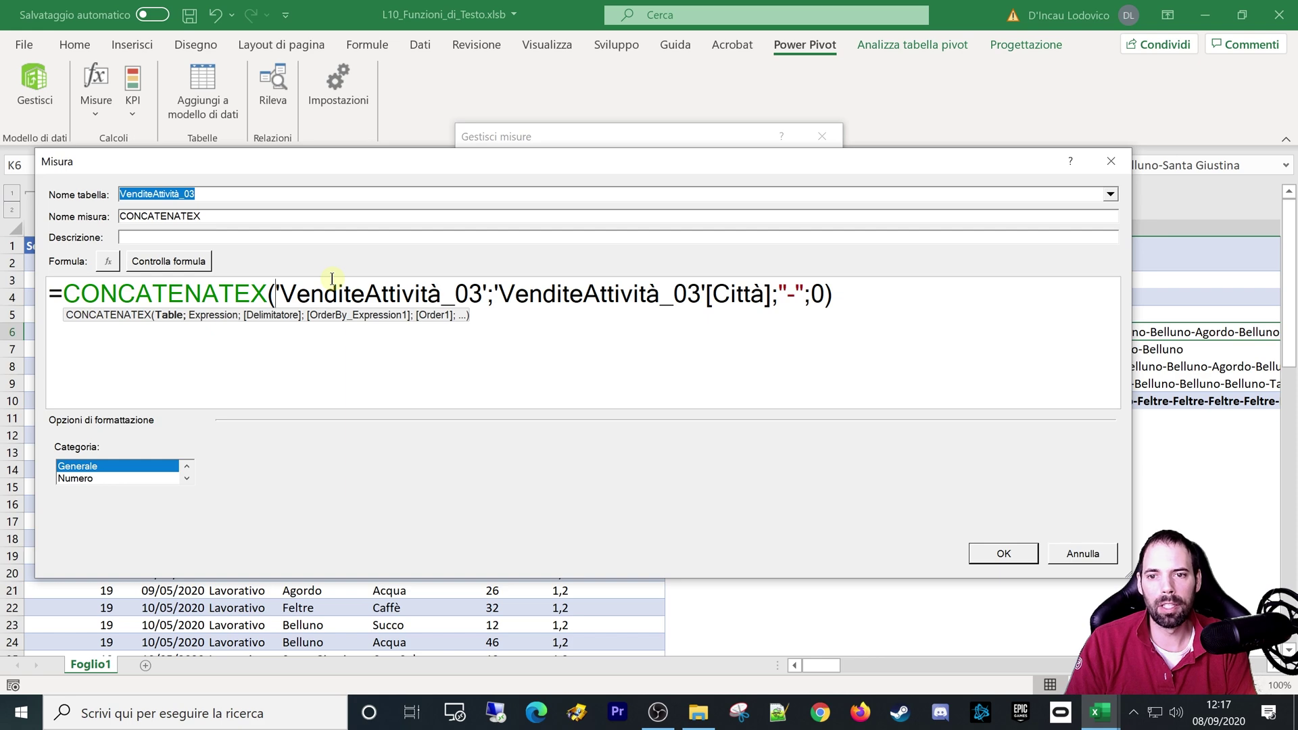
type("distin")
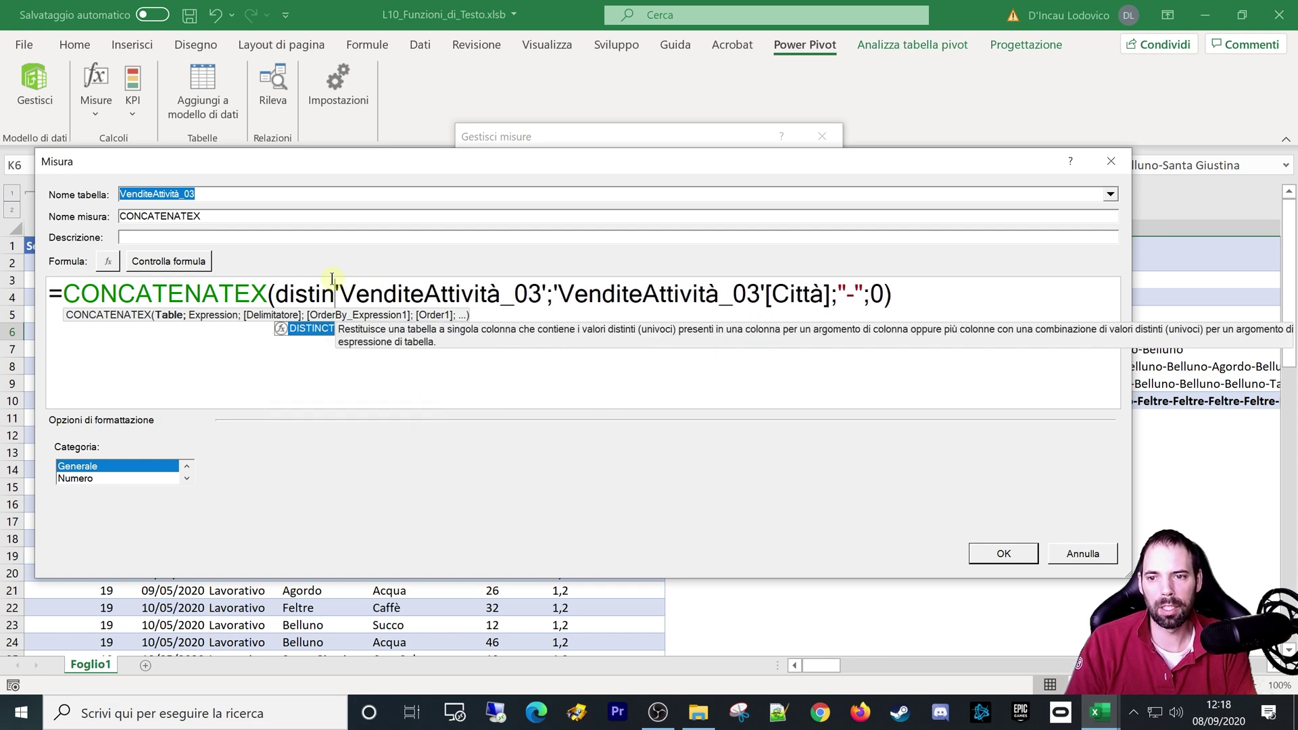
key("Tab")
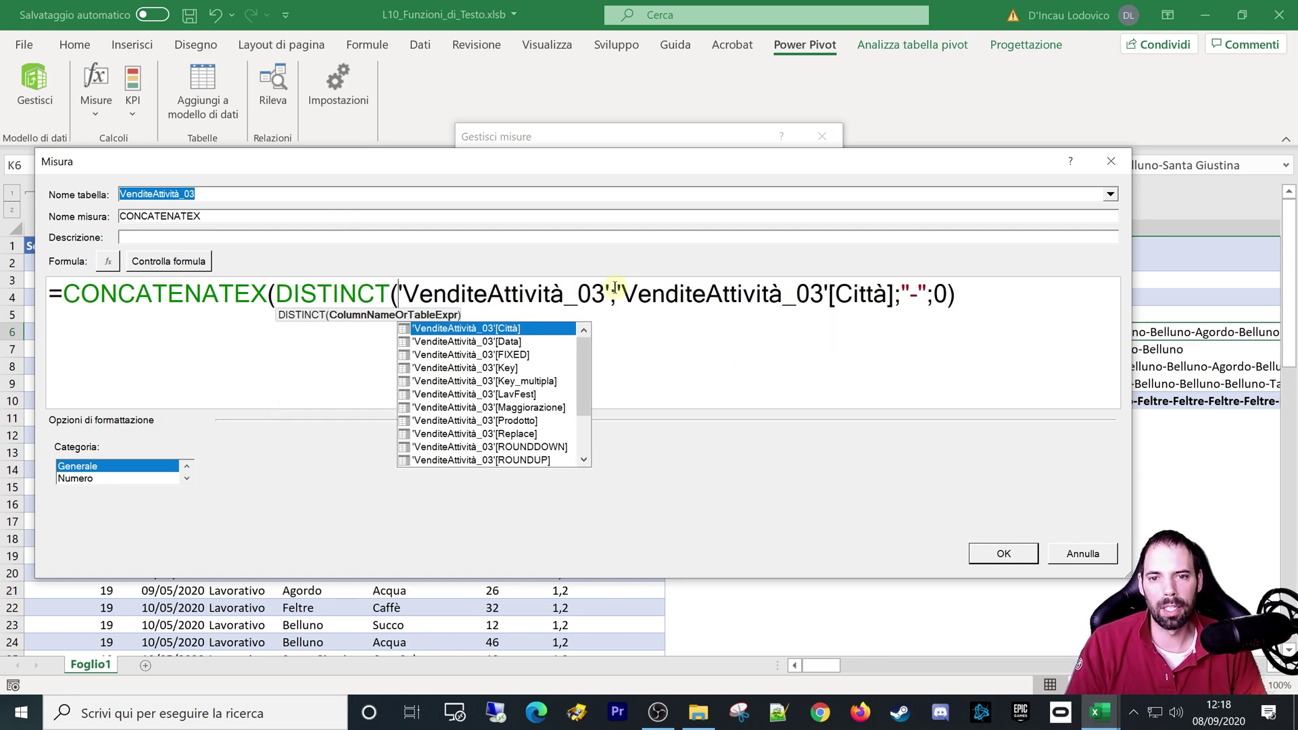
left_click(614, 291)
type(")")
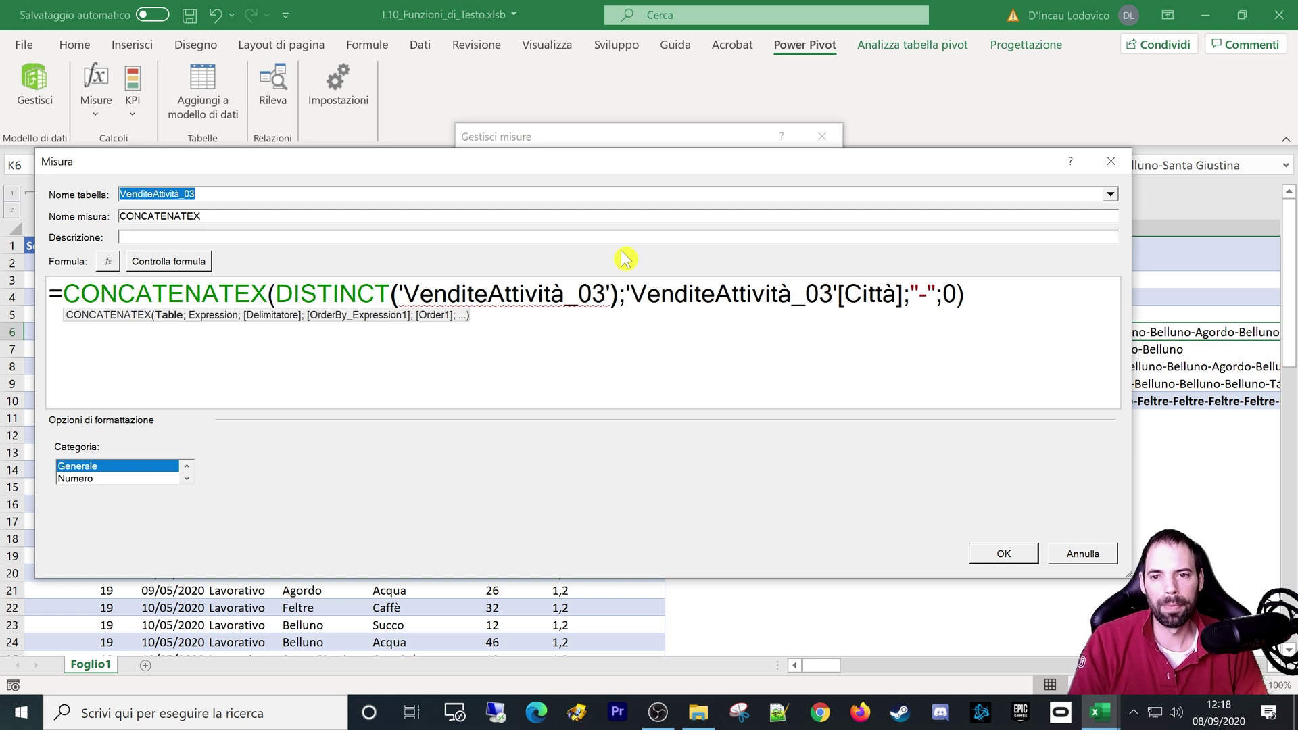
left_click_drag(618, 295, 312, 302)
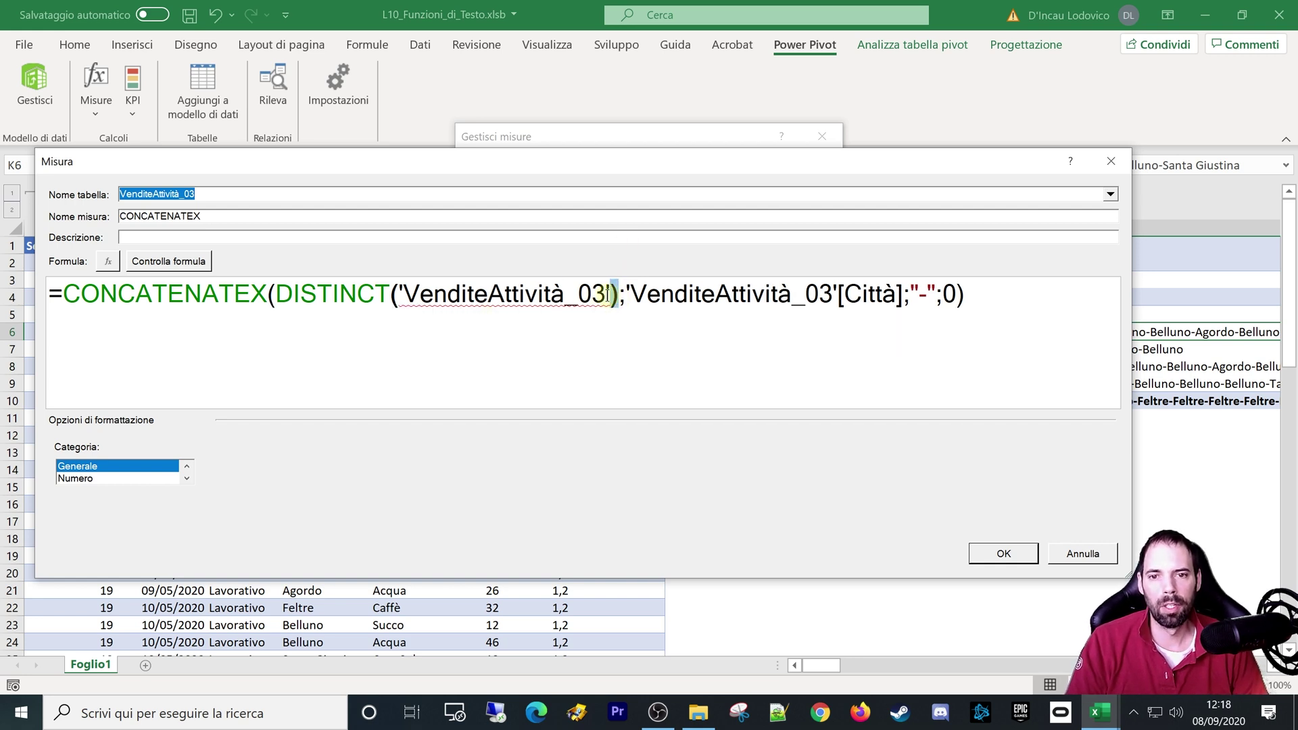
left_click(170, 262)
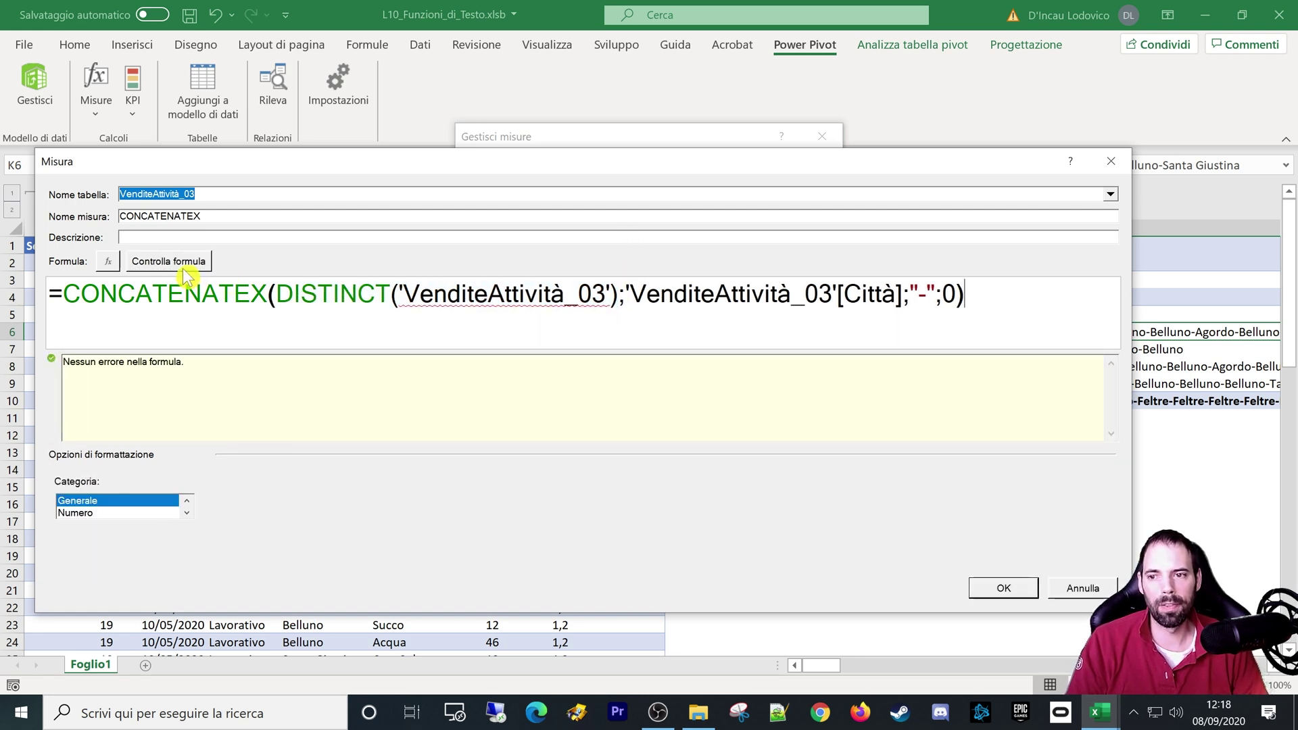
left_click(1003, 587)
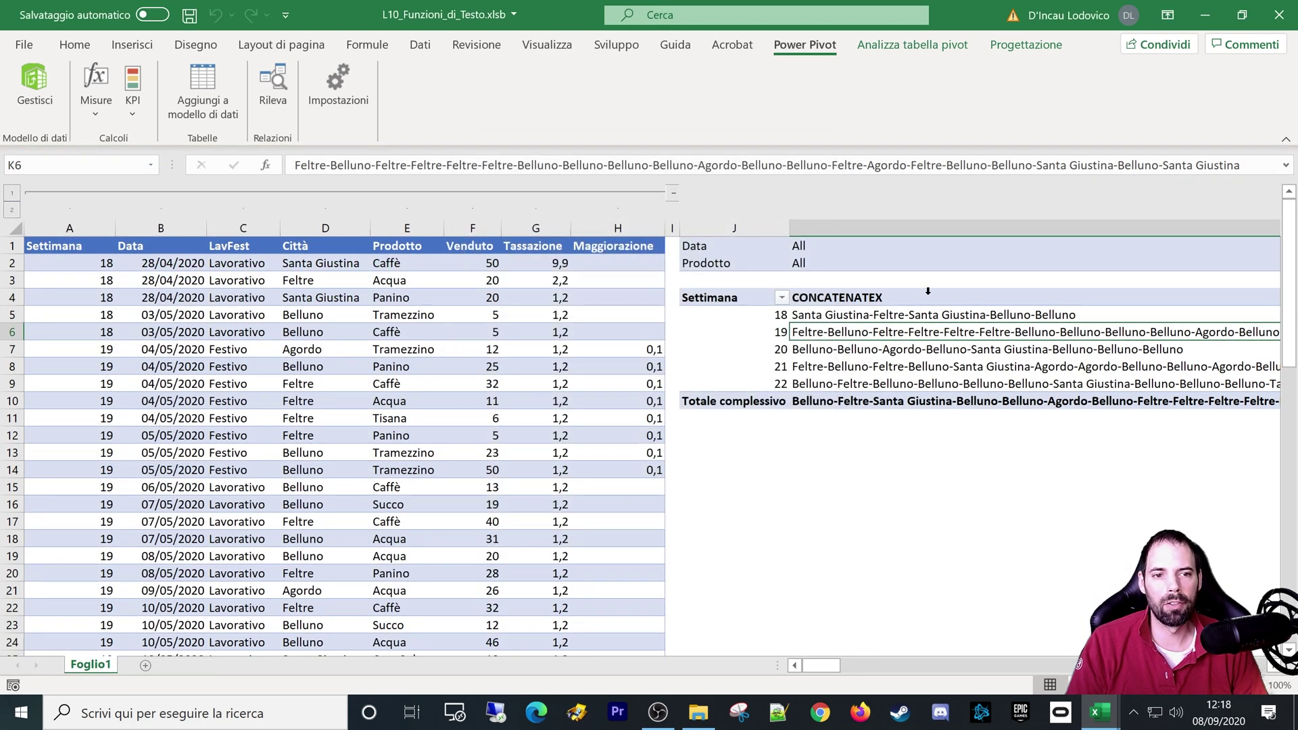
Step: Review the source rows and week 19 city list, then open the CONCATENATEX measure for editing
left_click_drag(64, 263, 596, 572)
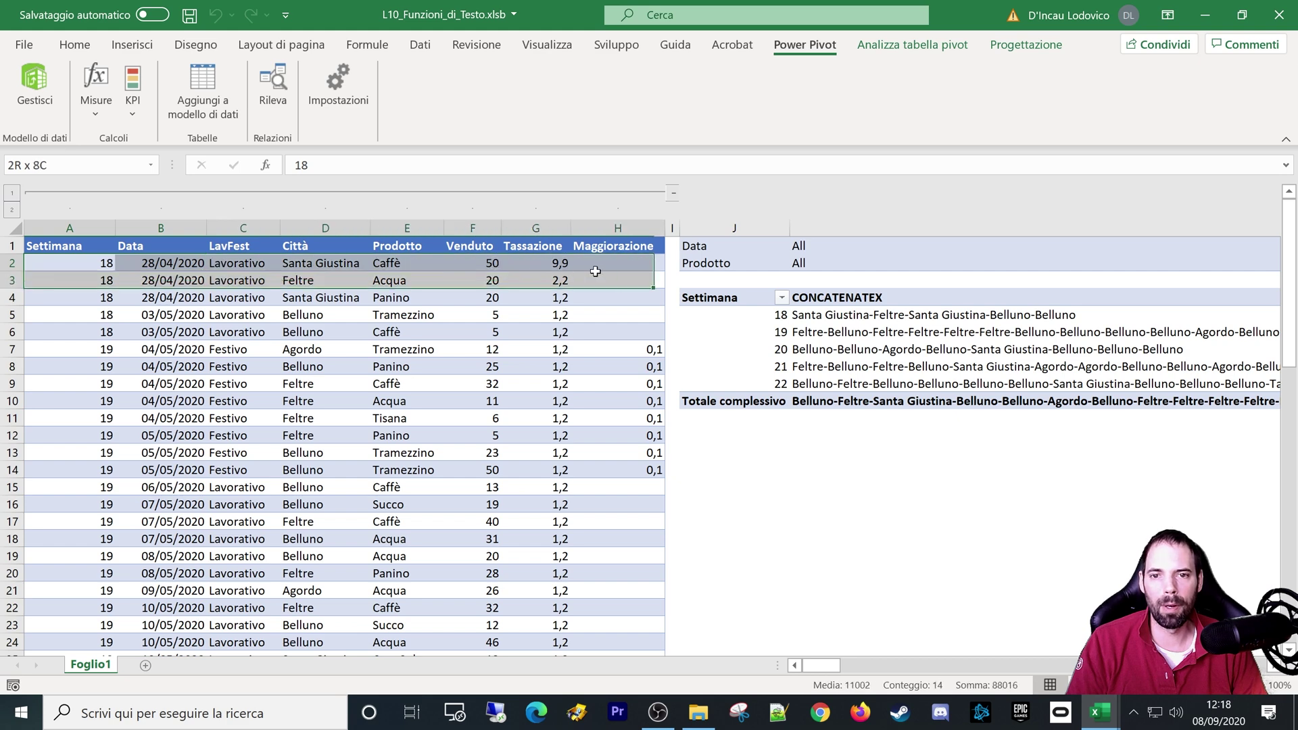
left_click(825, 332)
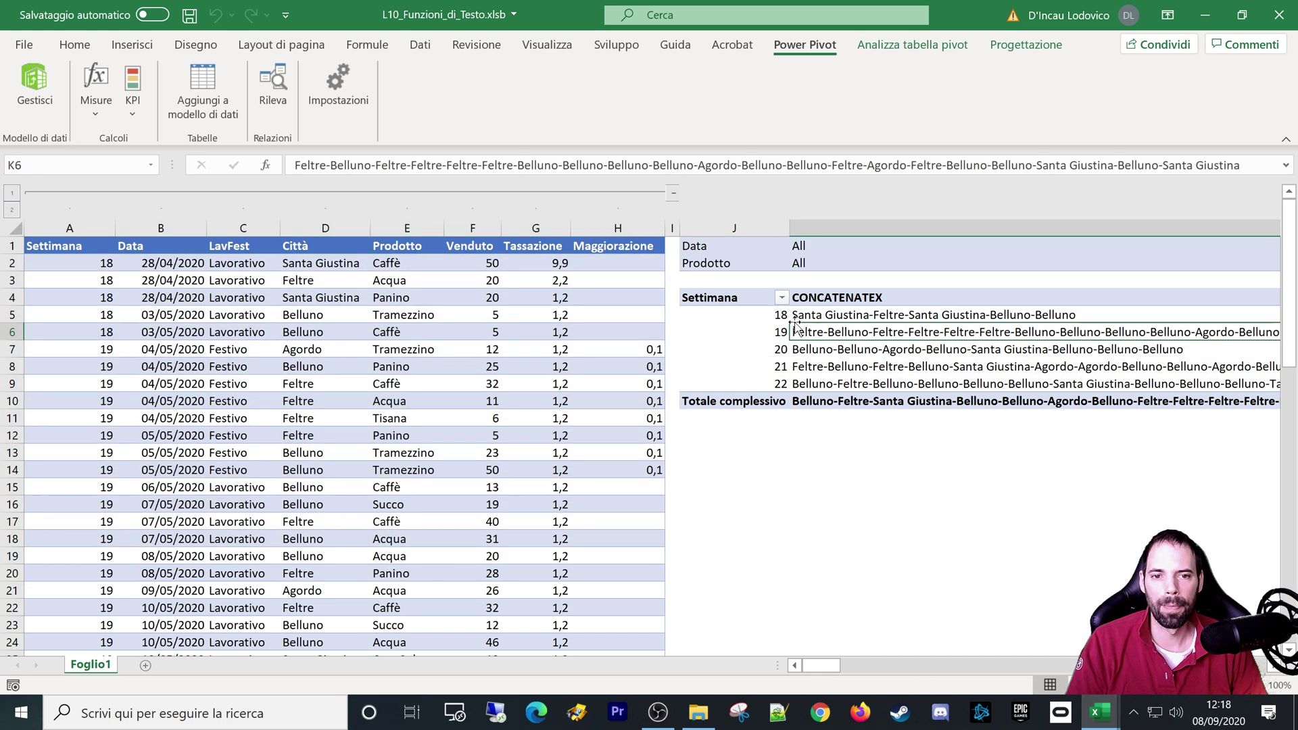
left_click(96, 94)
left_click(149, 169)
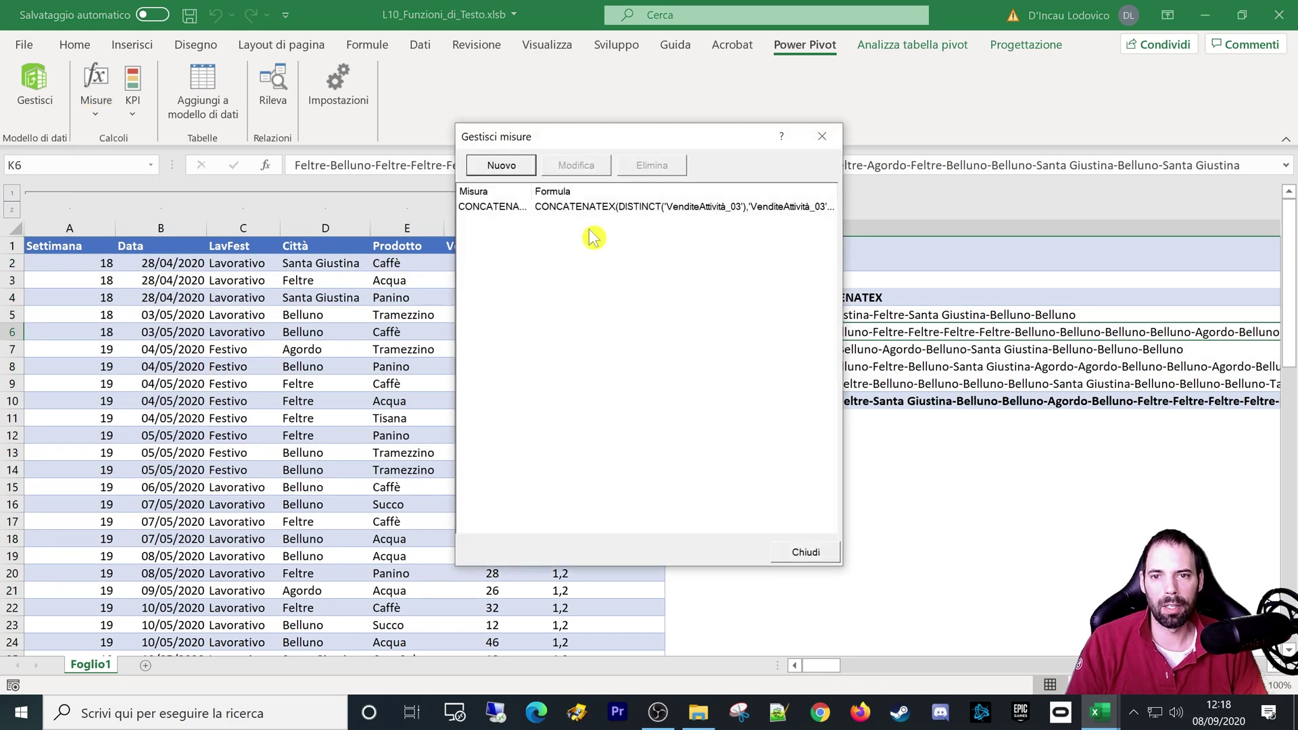
left_click(579, 206)
left_click(576, 169)
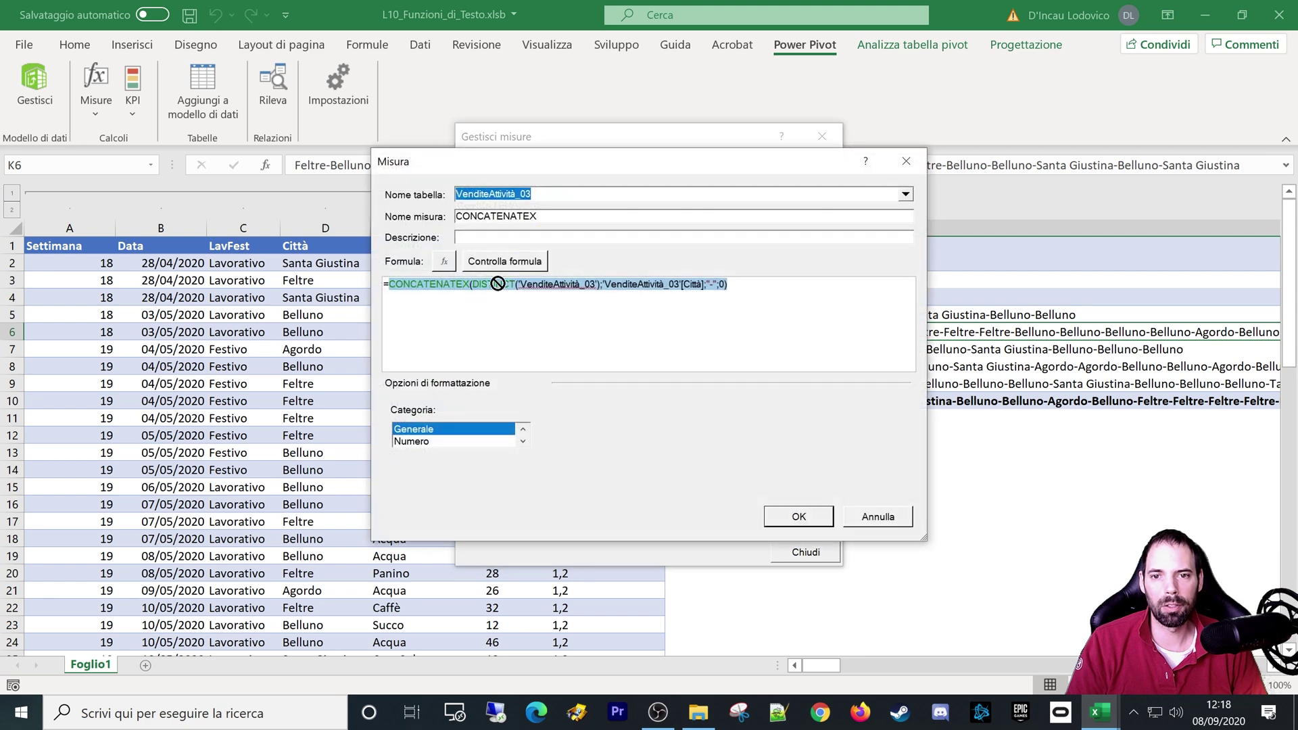
Step: Widen the formula editor and make DISTINCT's argument the 'VenditeAttività_03'[Data] column
left_click(553, 284)
scroll(459, 346, "up", 3, "ctrl")
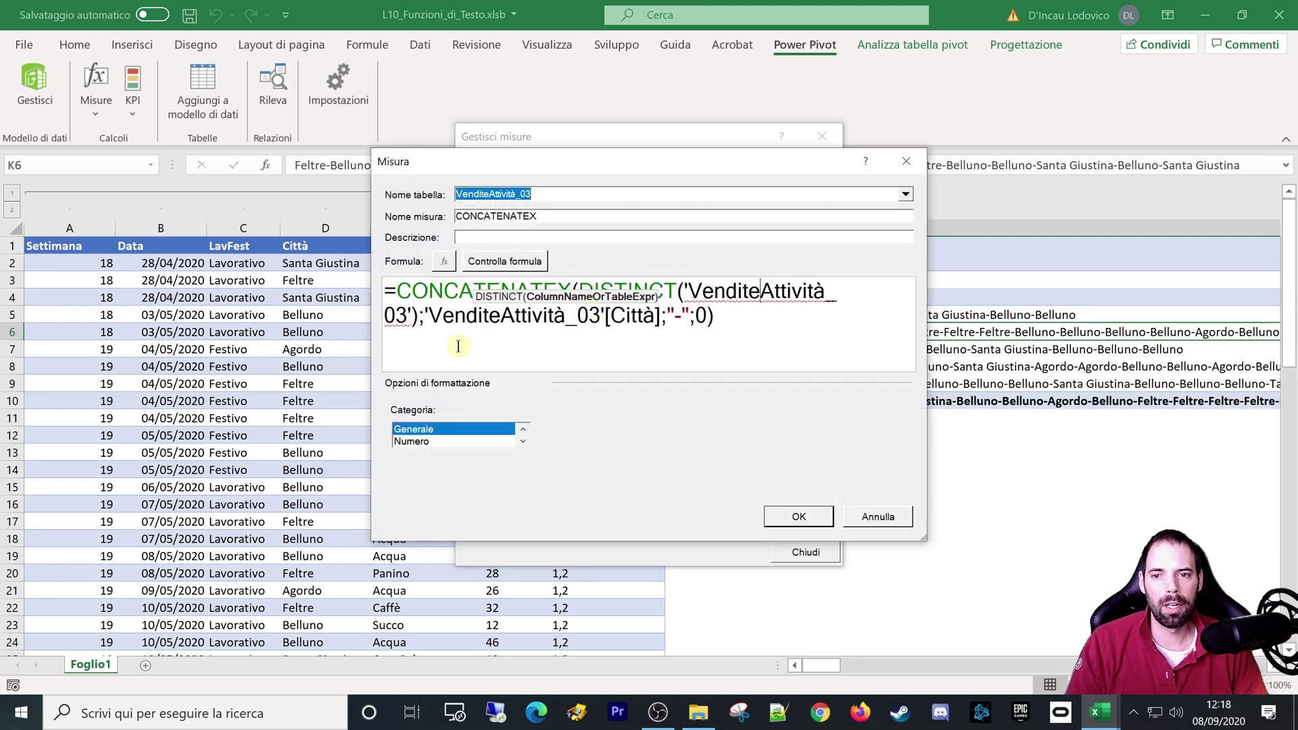
left_click_drag(371, 396, 3, 398)
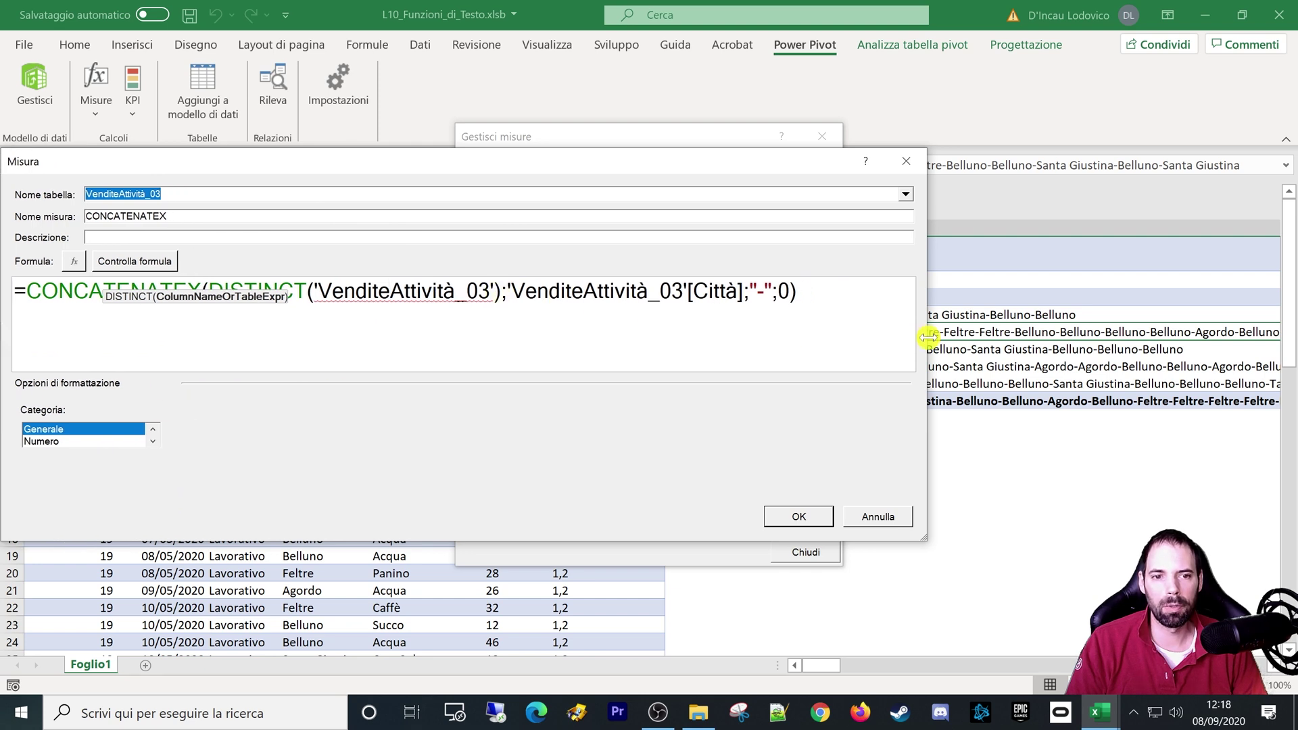
left_click_drag(927, 337, 1089, 338)
left_click(489, 296)
left_click(497, 286)
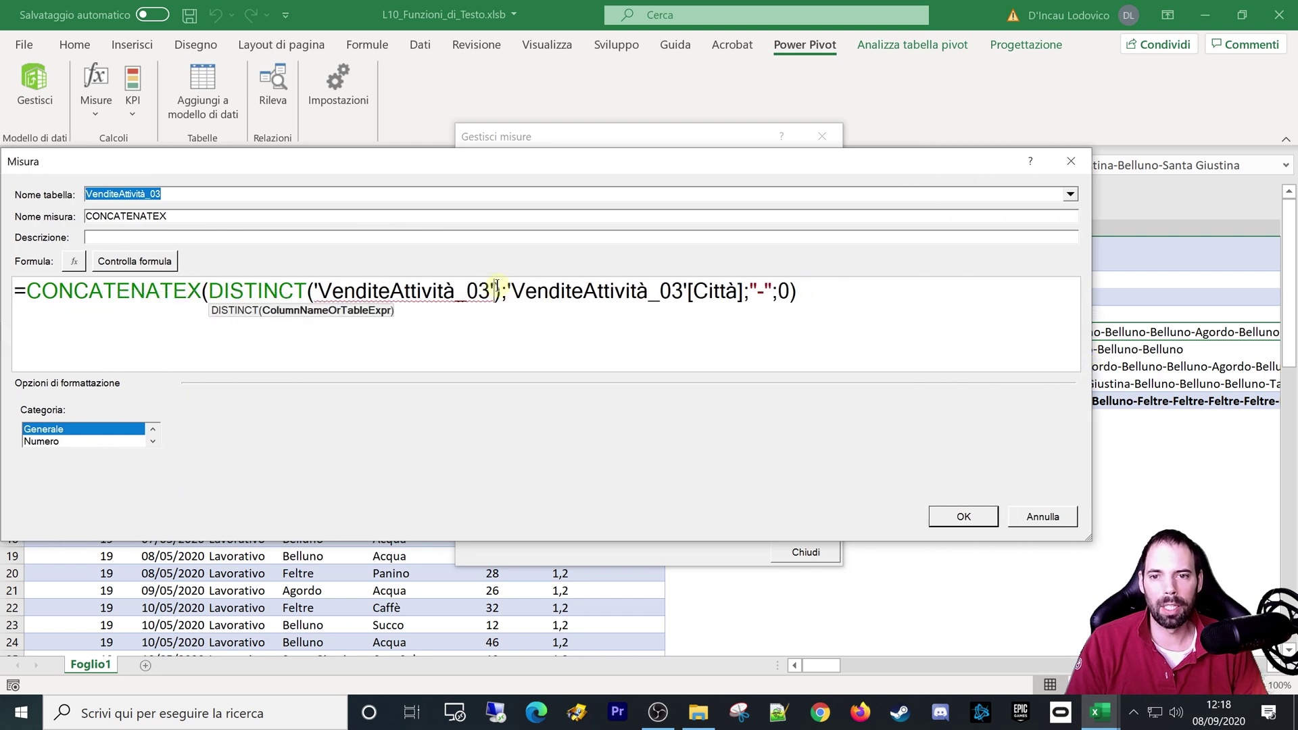
key("BackSpace")
key("BackSpace")
key("BackSpace")
key("BackSpace")
key("BackSpace")
key("BackSpace")
key("BackSpace")
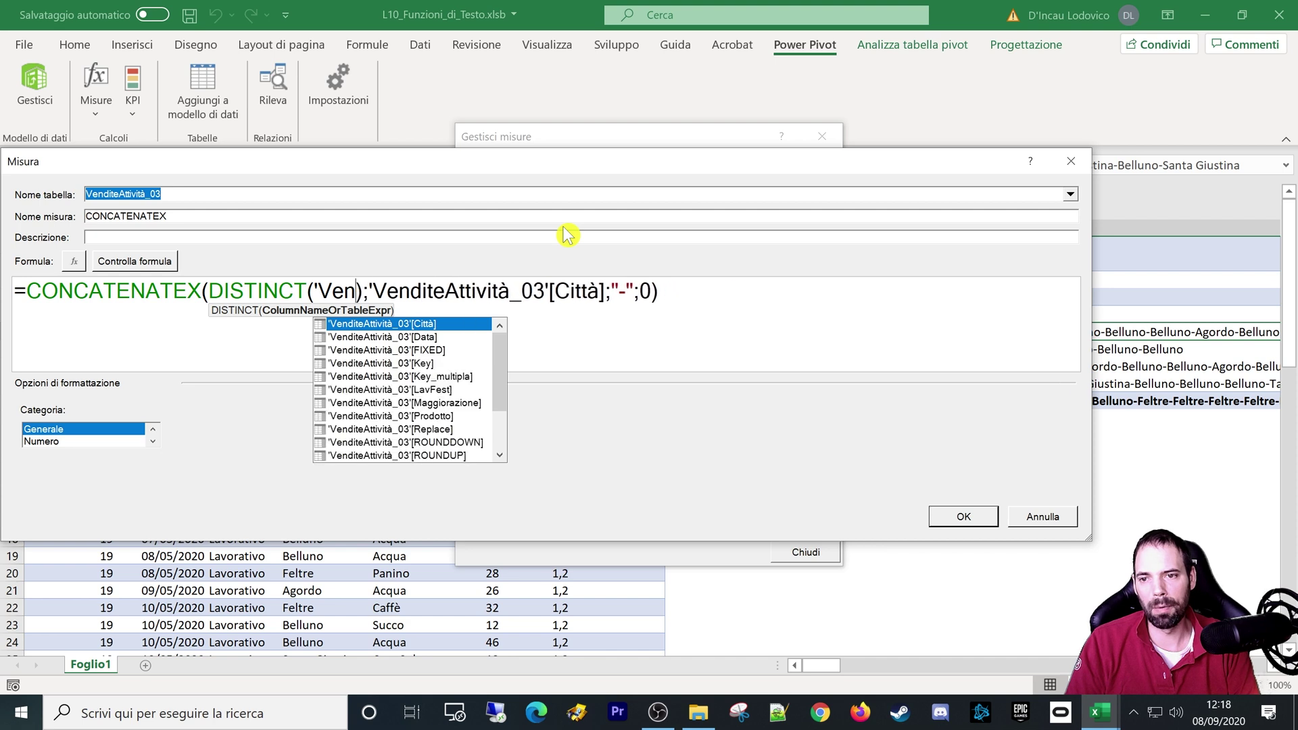
key("BackSpace")
key("BackSpace")
key("BackSpace")
key("BackSpace")
type("da")
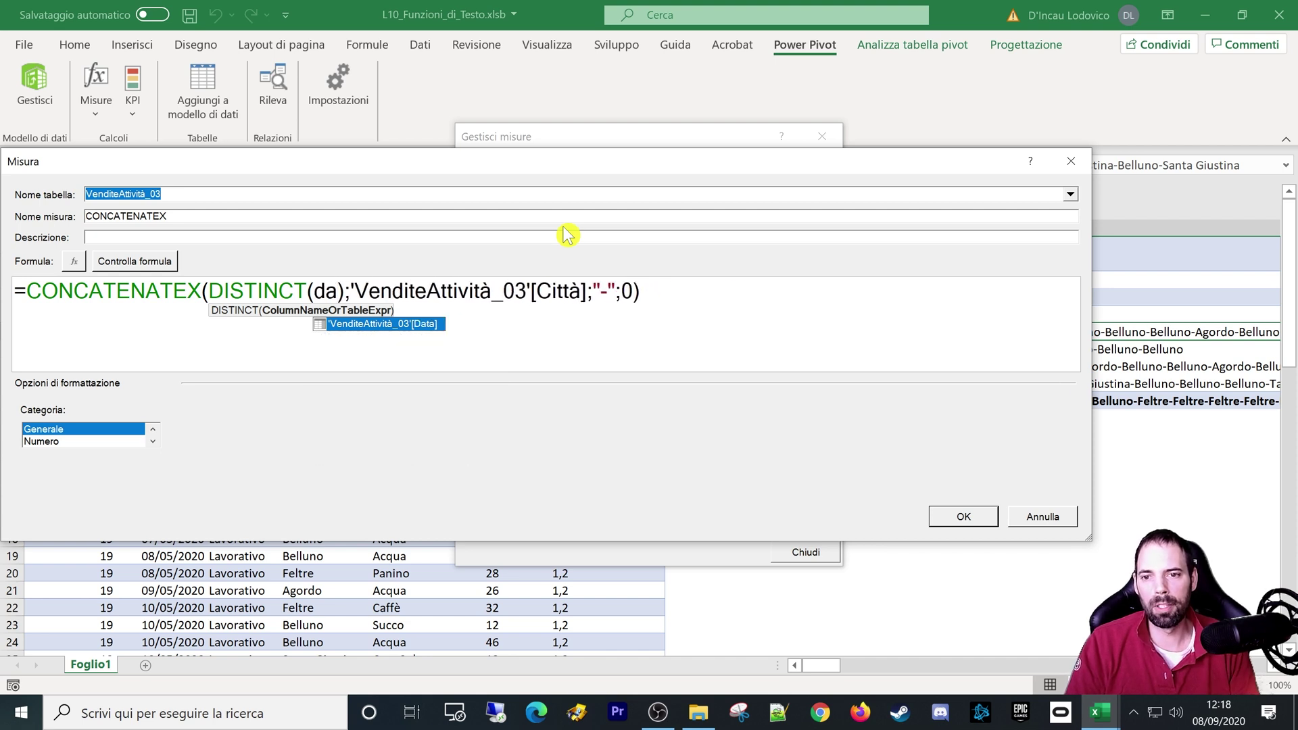
key("Tab")
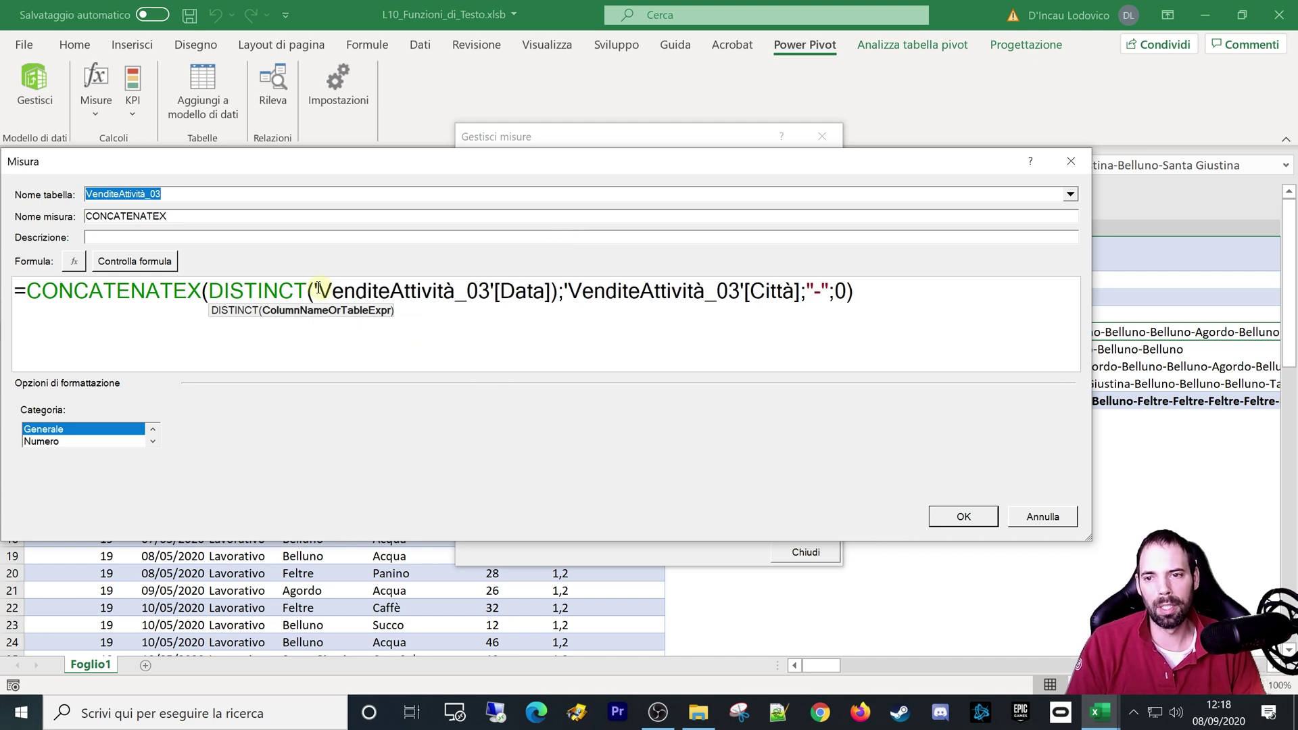
Step: Compare the DISTINCT argument and the second Città argument against the source data
left_click_drag(317, 289, 545, 292)
left_click(496, 289)
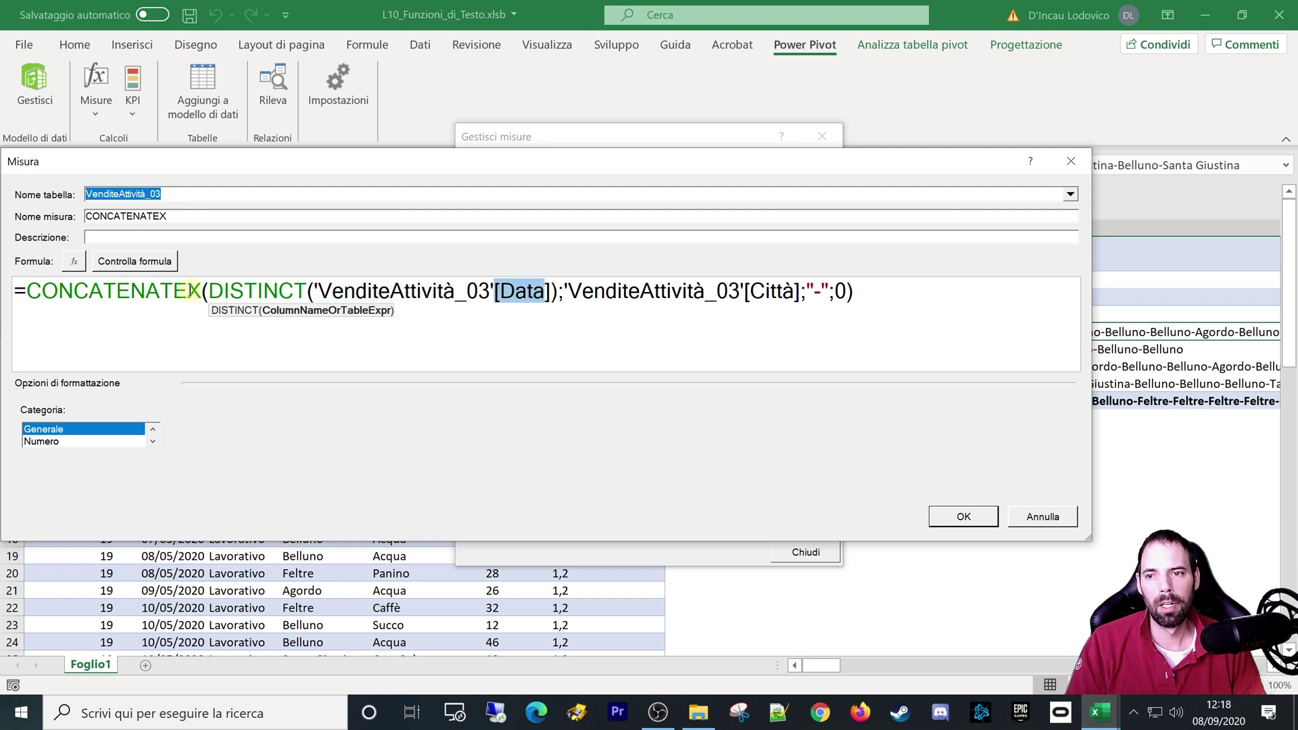
mouse_move(211, 289)
left_mouse_down()
mouse_move(553, 291)
mouse_move(212, 292)
left_mouse_up()
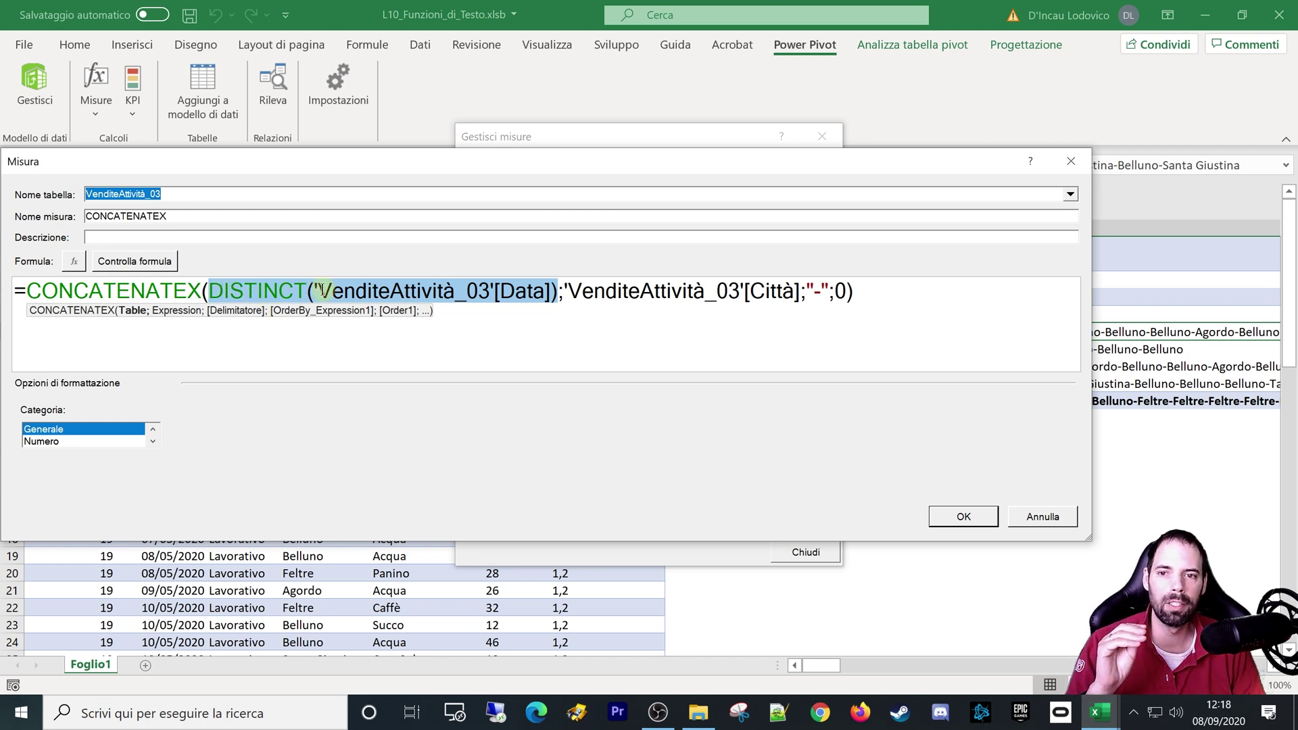
left_click_drag(315, 291, 552, 290)
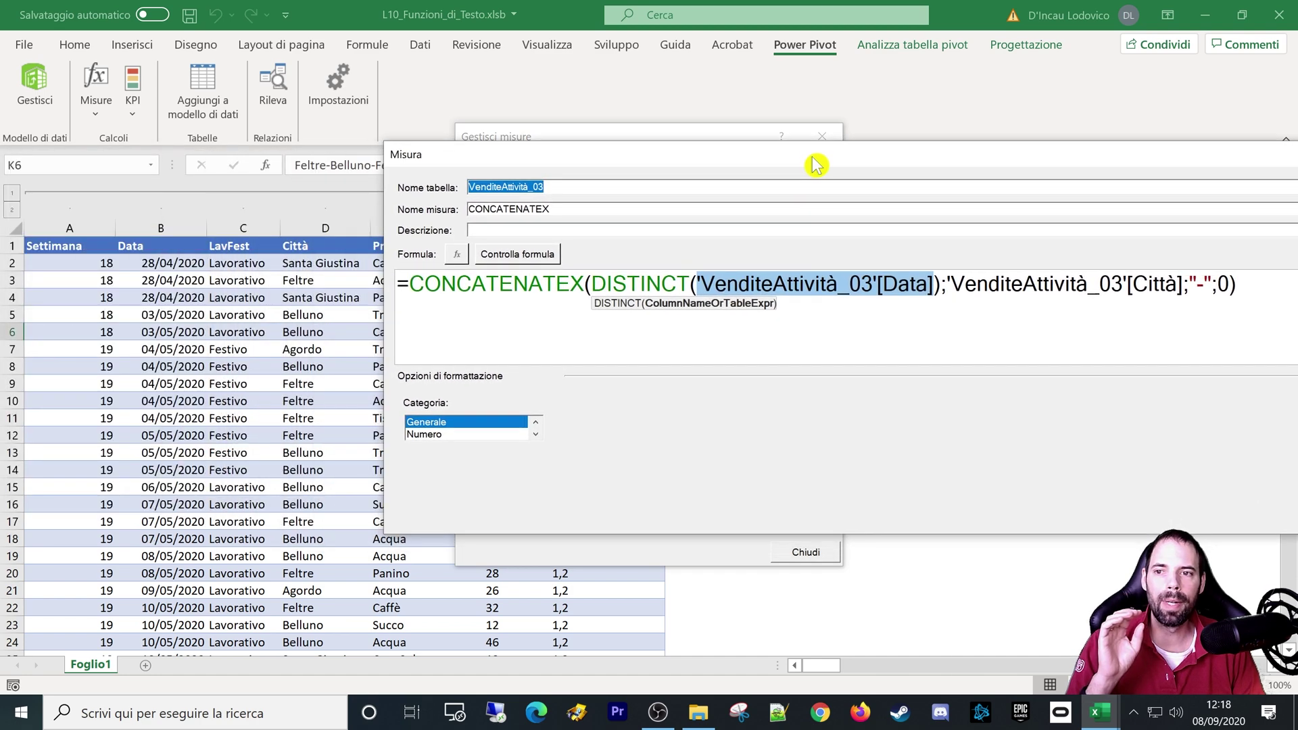
left_click_drag(419, 171, 859, 159)
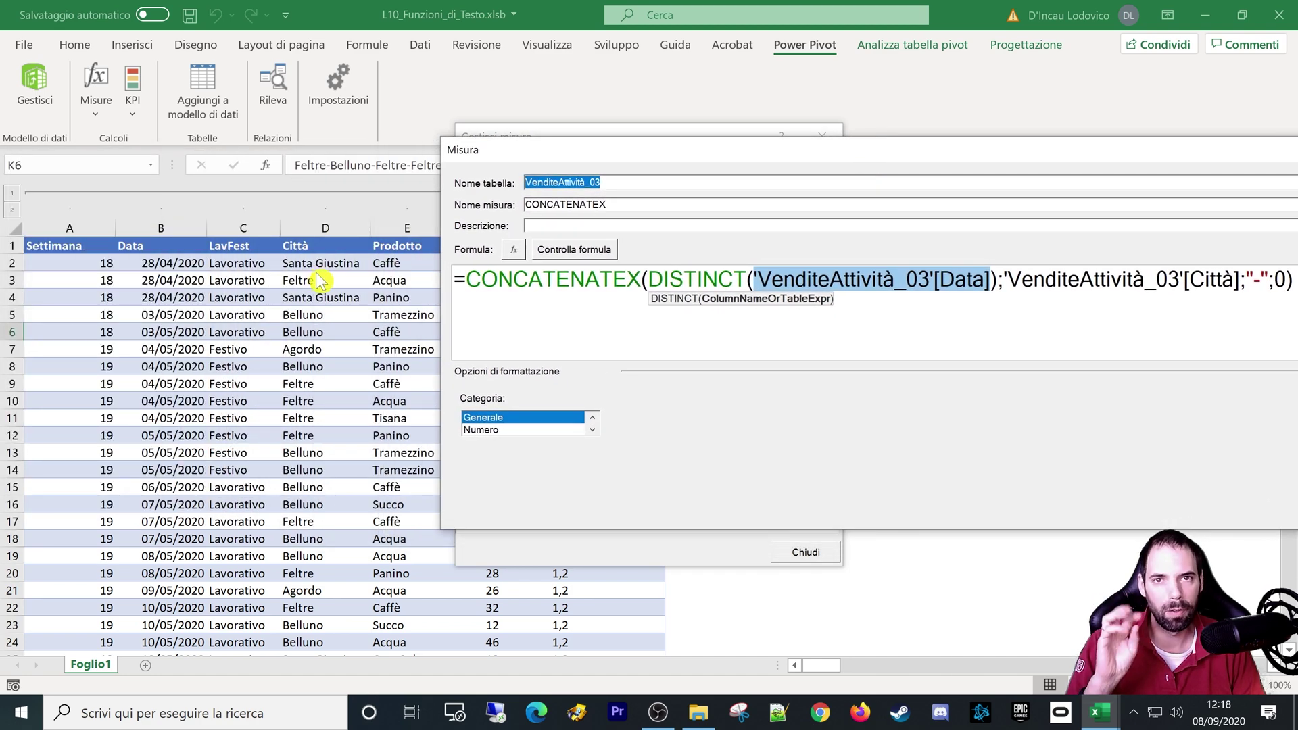
left_click_drag(798, 157, 418, 176)
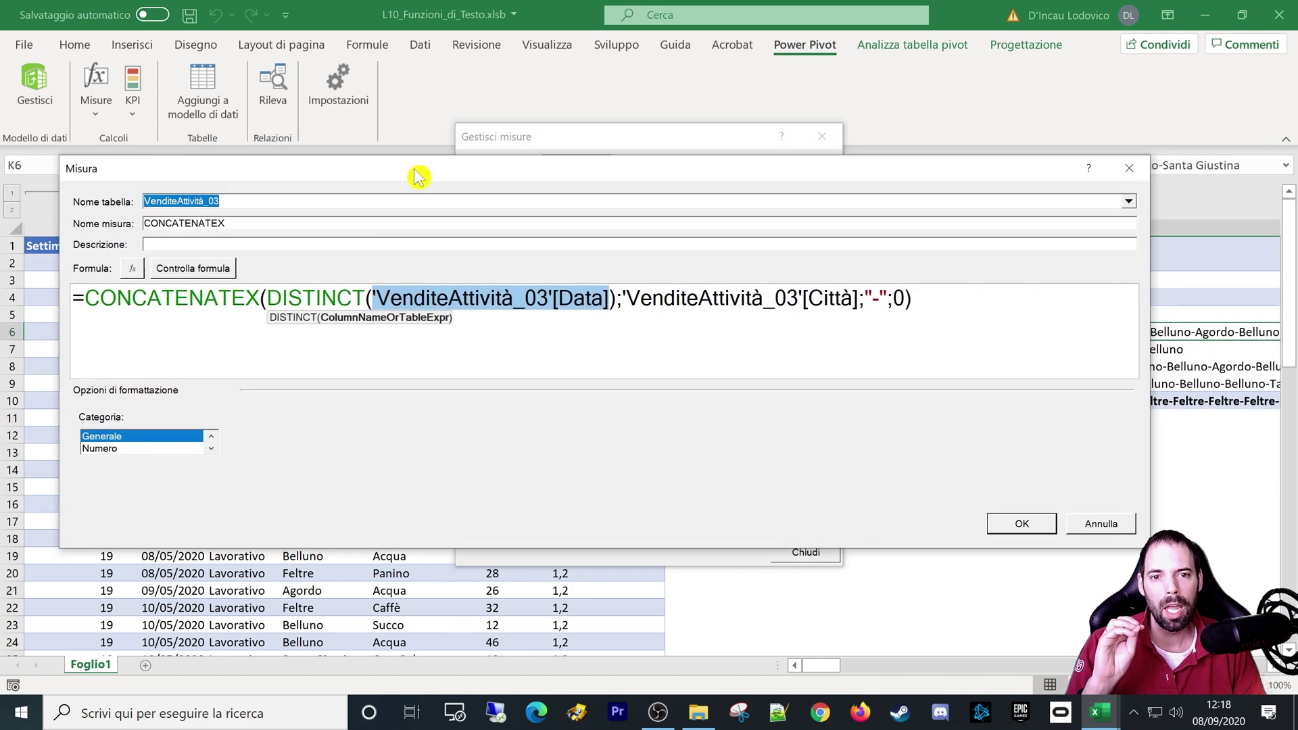
left_click_drag(623, 296, 850, 299)
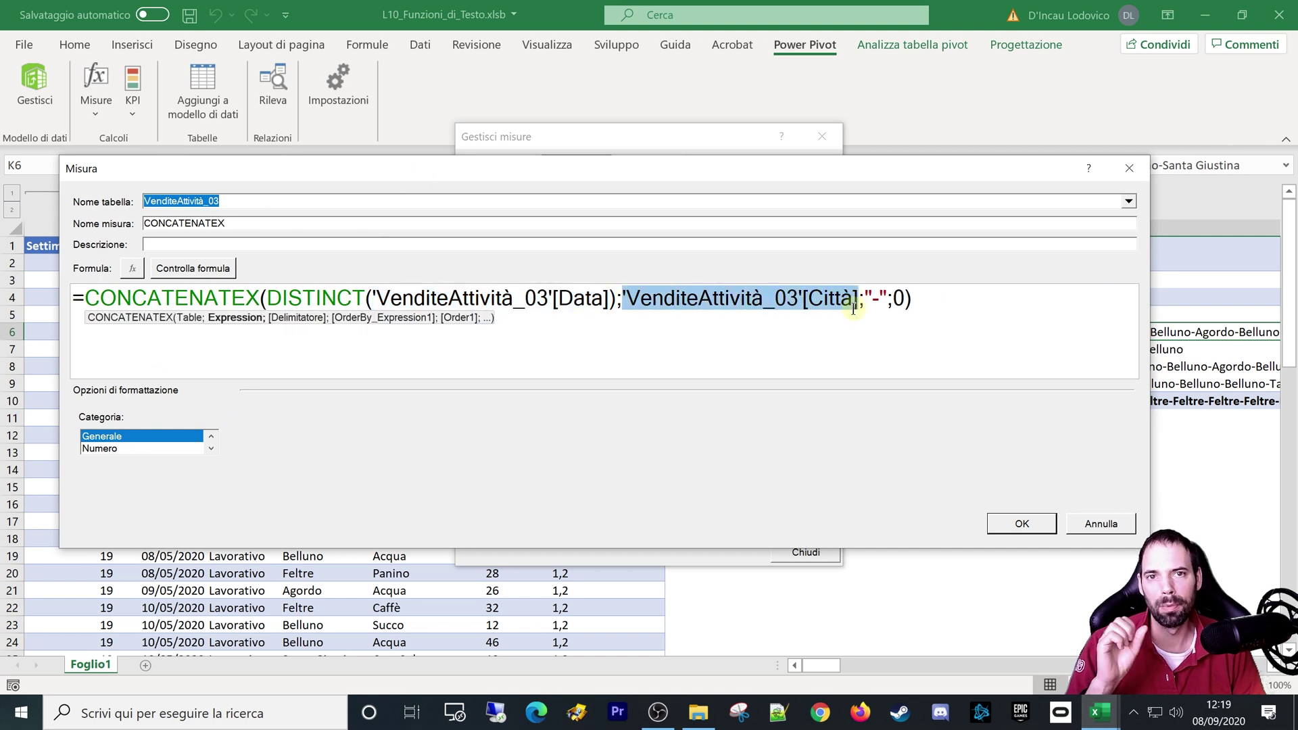
Step: Replace Data with 'VenditeAttività_03'[Città] inside DISTINCT
double_click(578, 298)
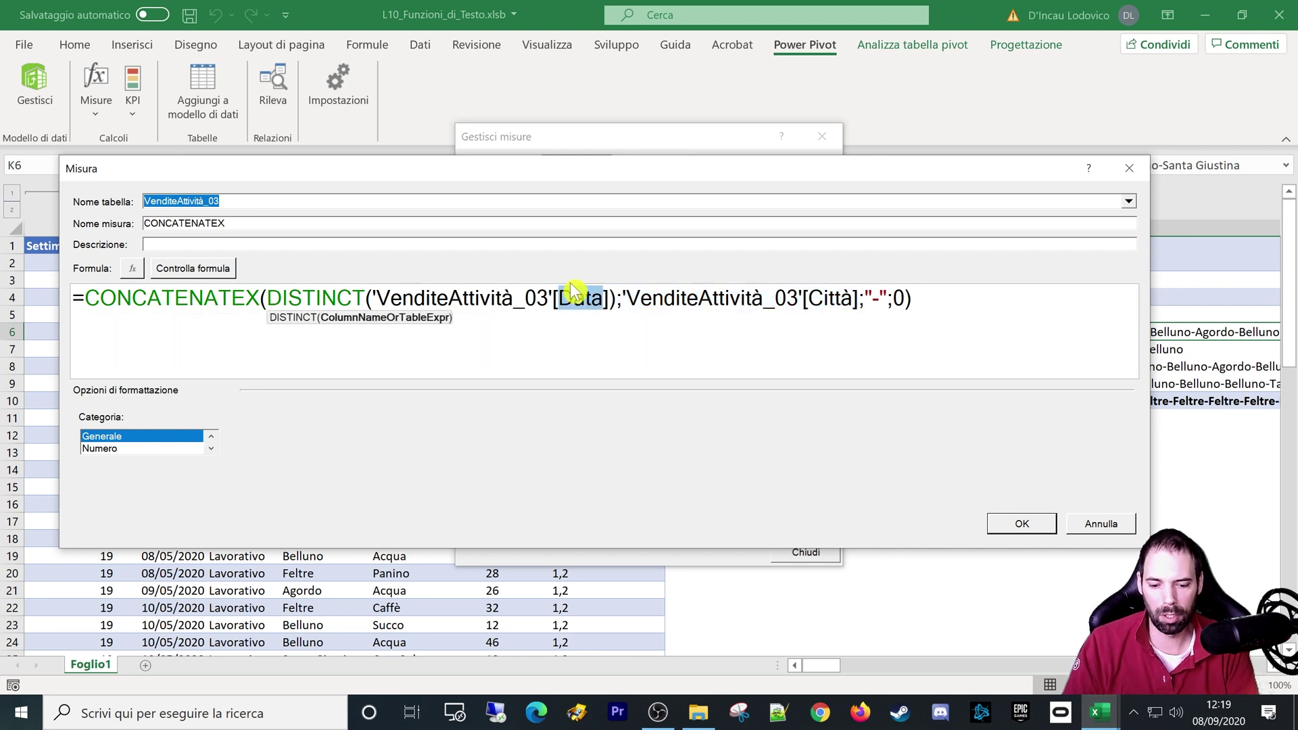
type("Ci")
key("Tab")
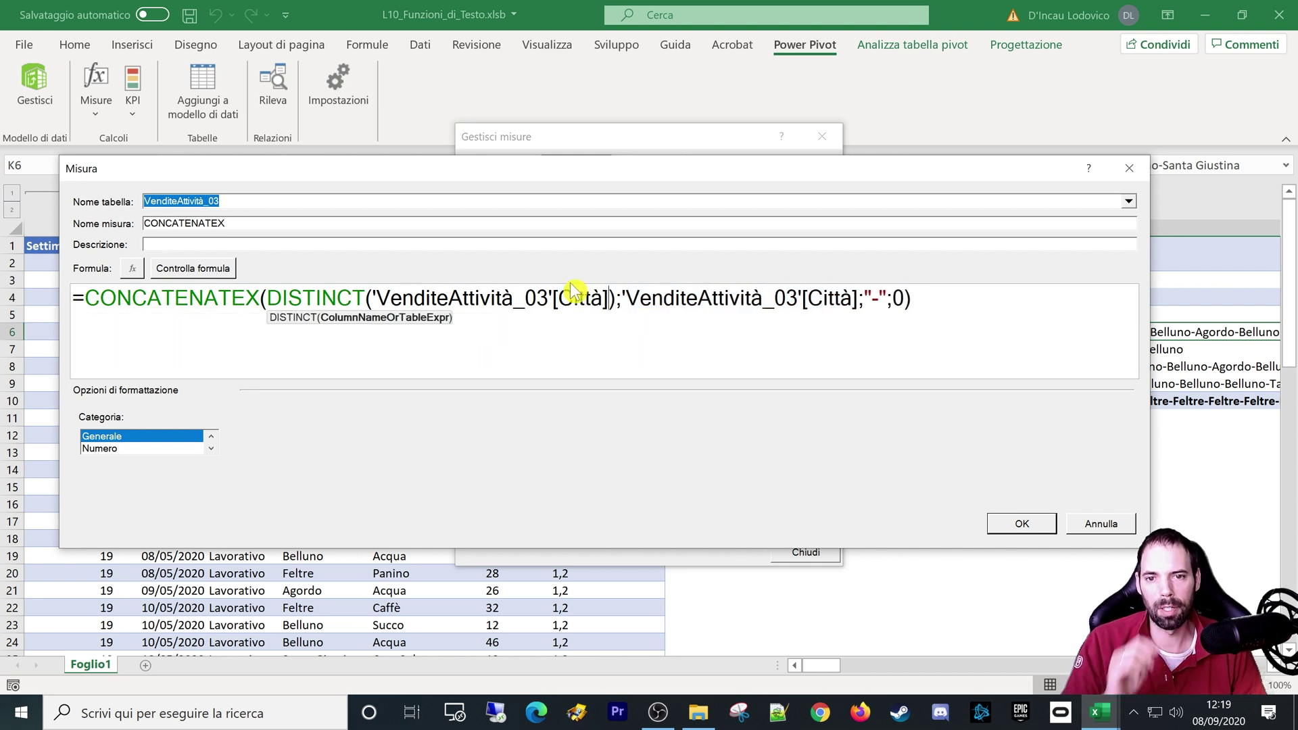
Step: Save the measure, close Manage Measures, and read week 18's cities: Santa Giustina-Feltre-Belluno
left_click(1015, 526)
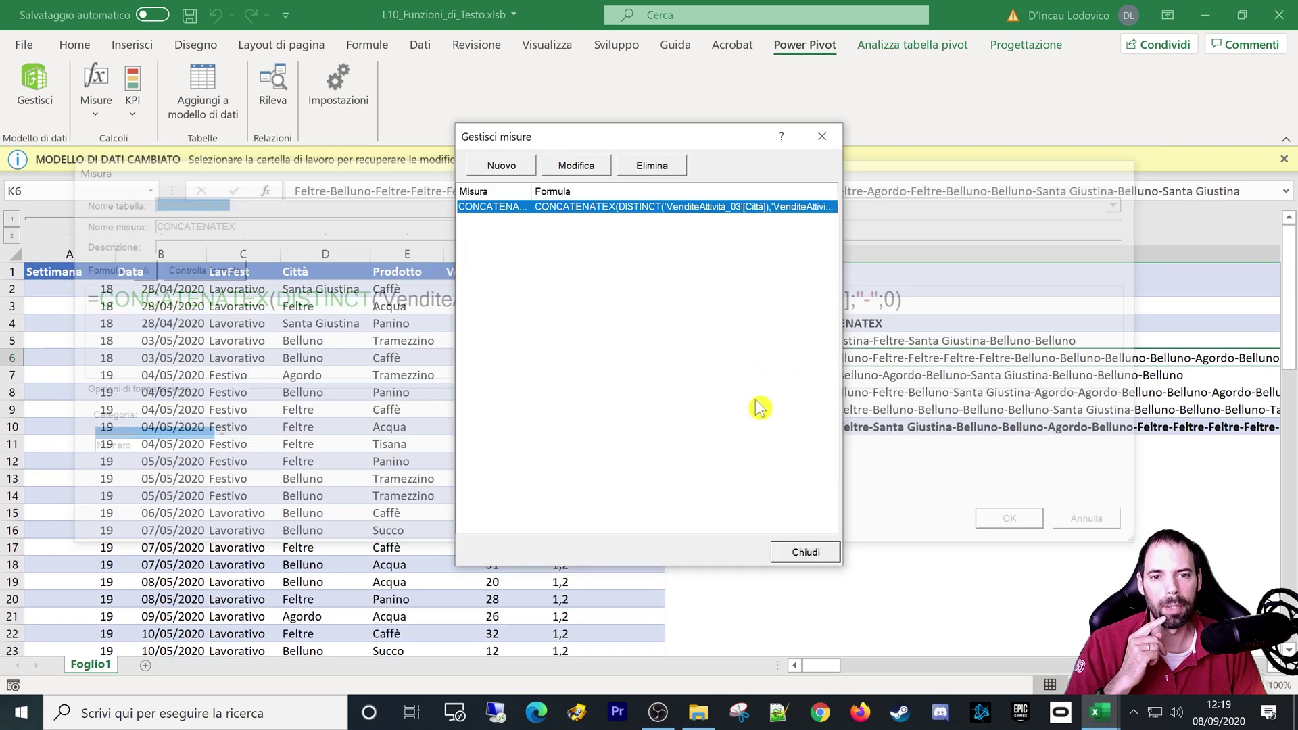
left_click(788, 553)
left_click(838, 314)
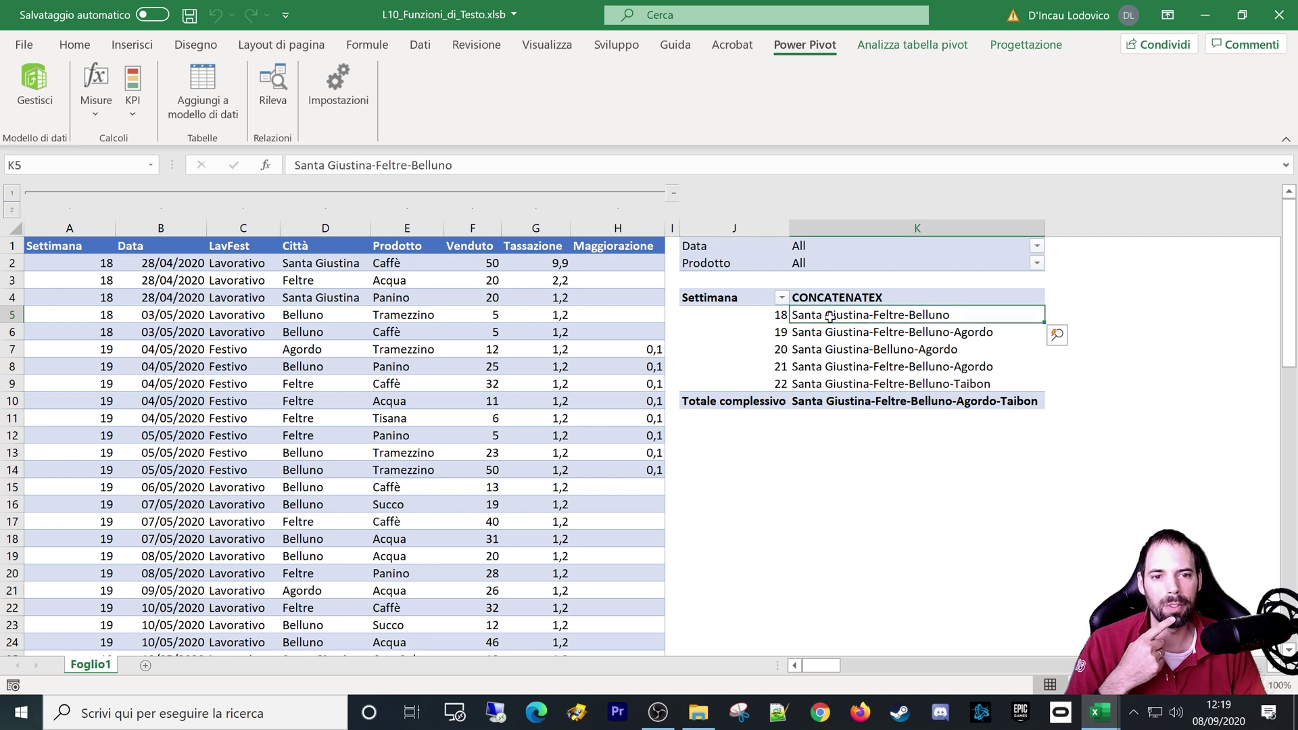
Step: Check weeks 19 and 20 city lists, e.g. 'Santa Giustina-Belluno-Agordo', against the Agordo source row
left_click(885, 332)
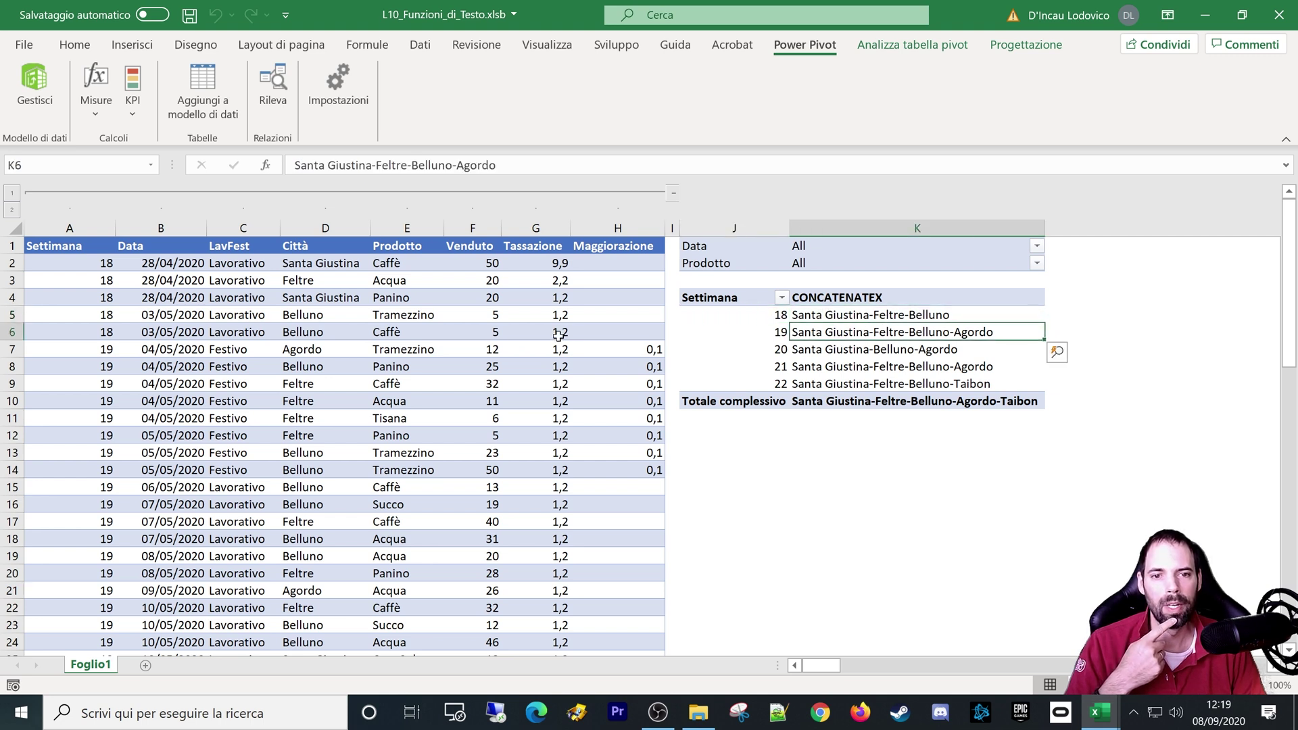
left_click(315, 351)
left_click(894, 334)
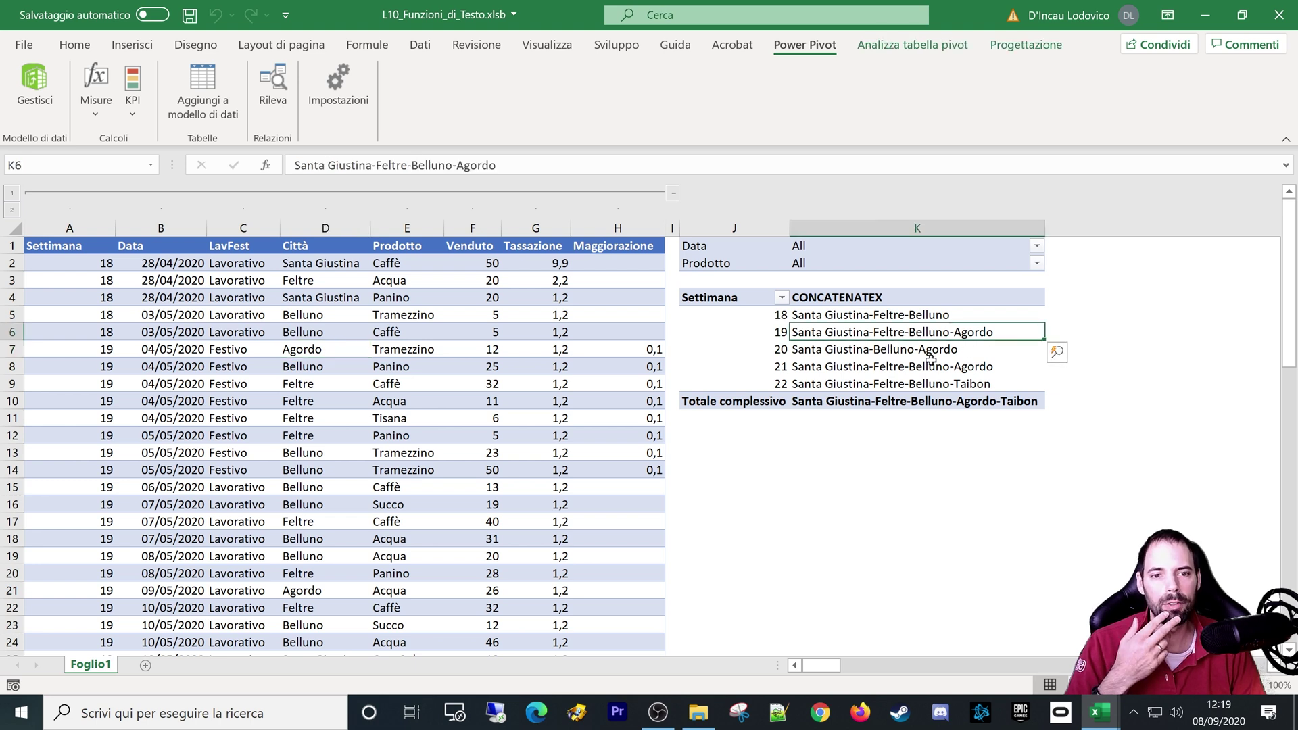
left_click(896, 354)
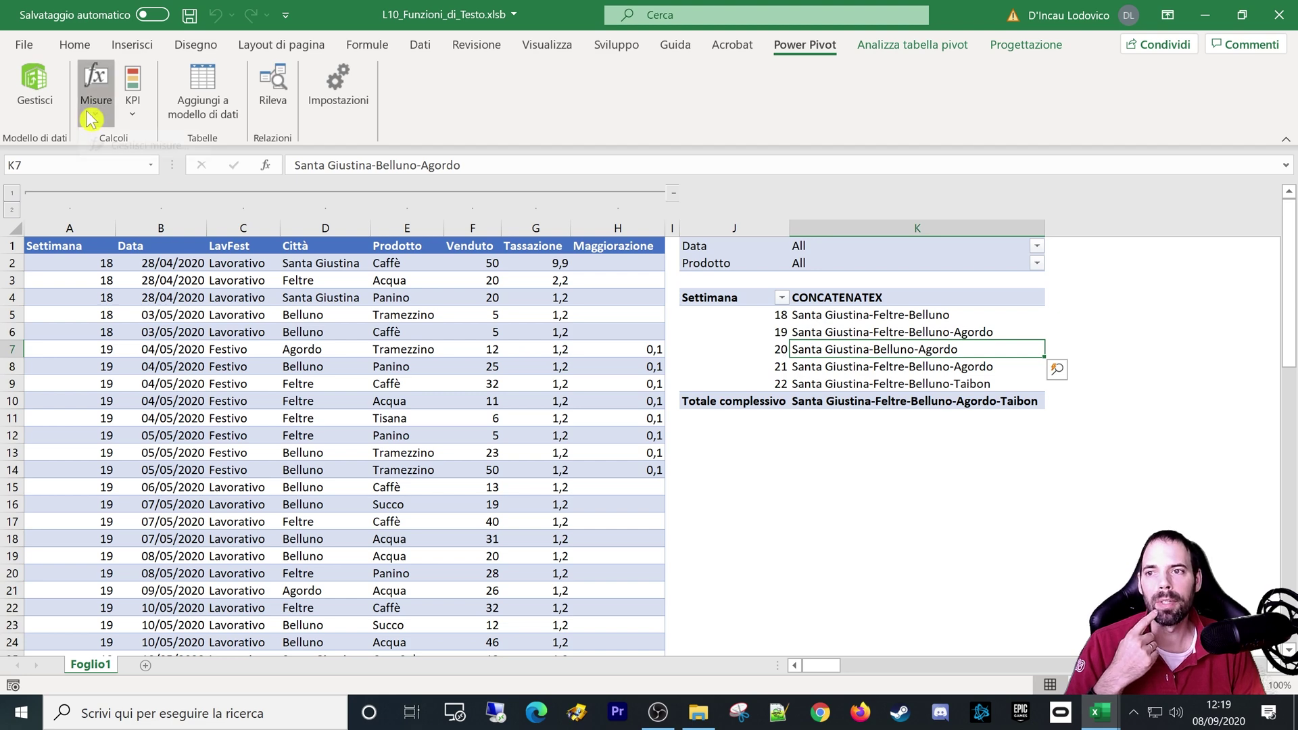
left_click(96, 88)
left_click(108, 169)
left_click(571, 209)
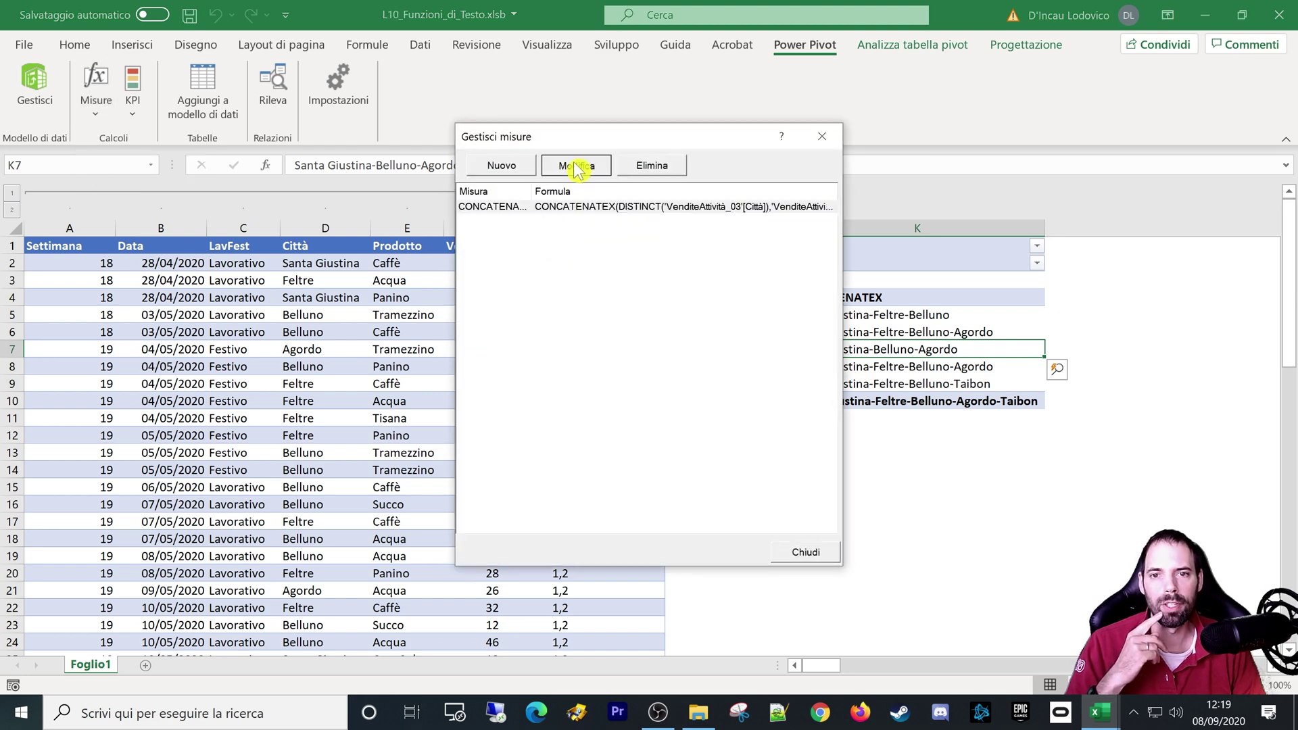
left_click(576, 165)
left_click(497, 284)
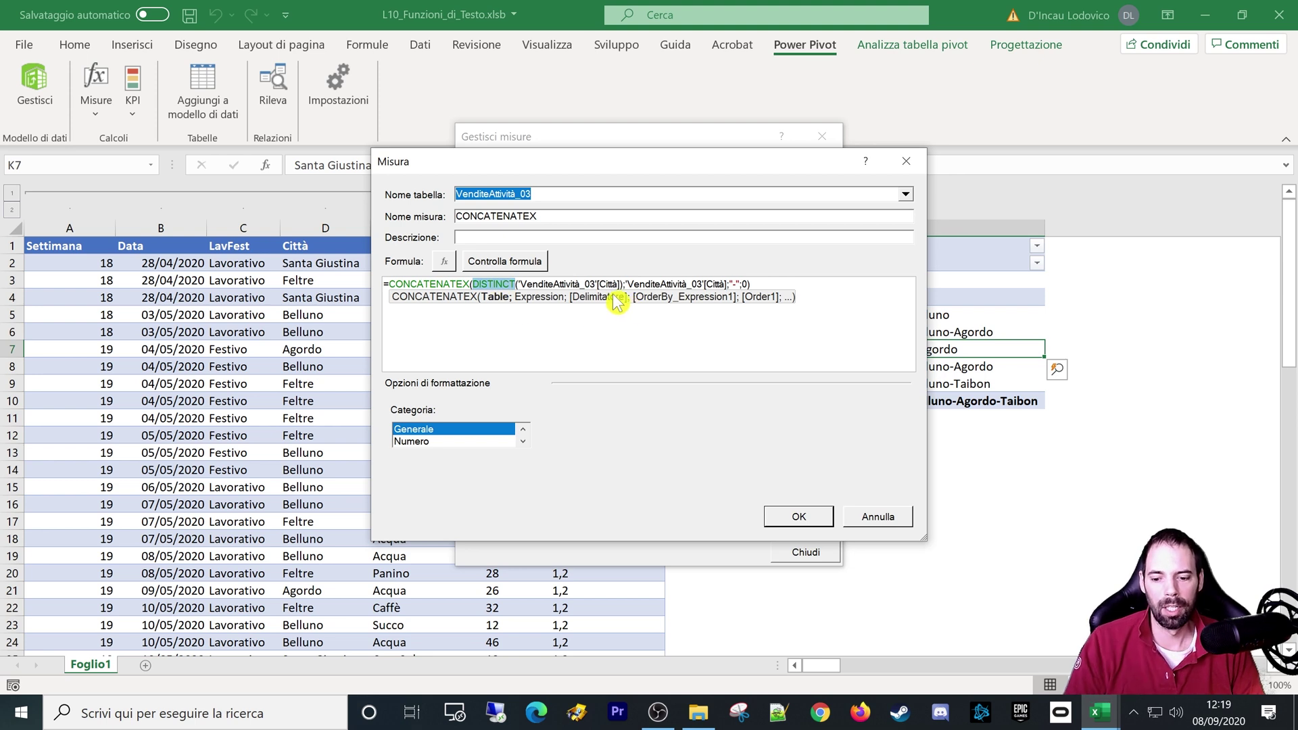
scroll(614, 339, "up", 1)
scroll(613, 342, "up", 2)
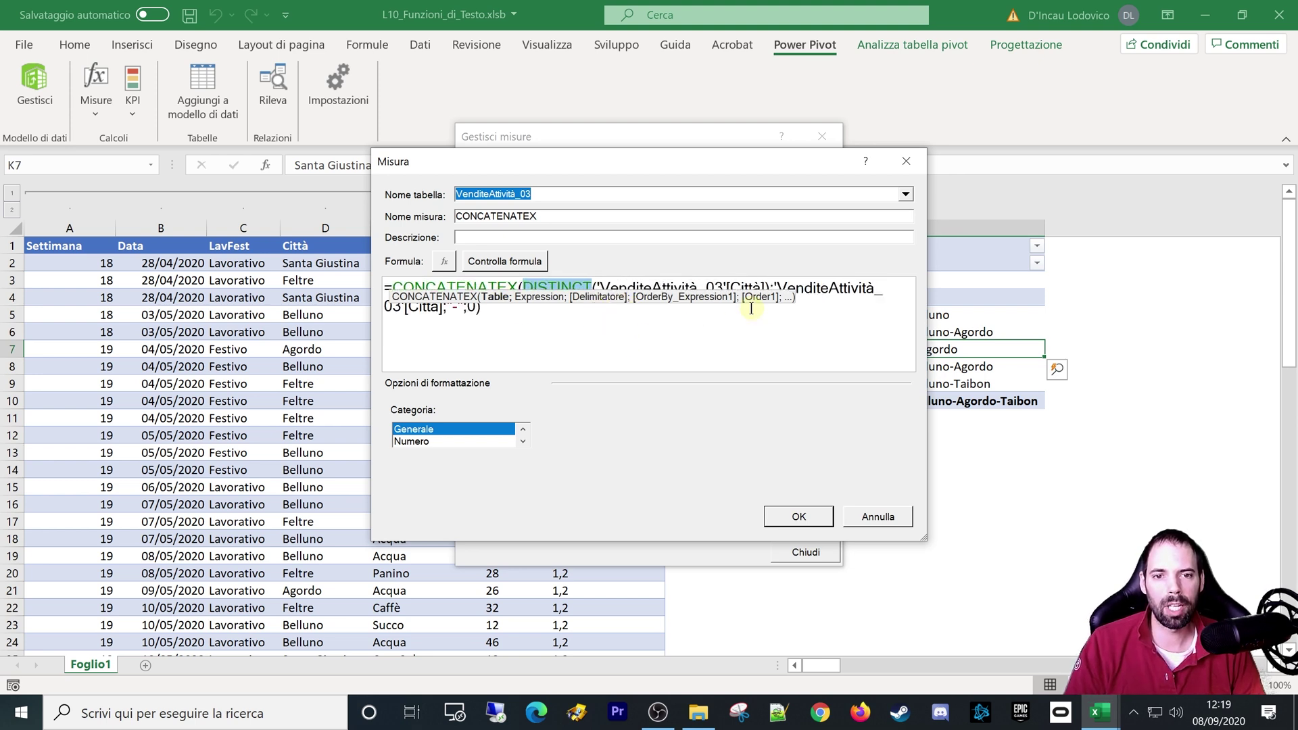
left_click(760, 290)
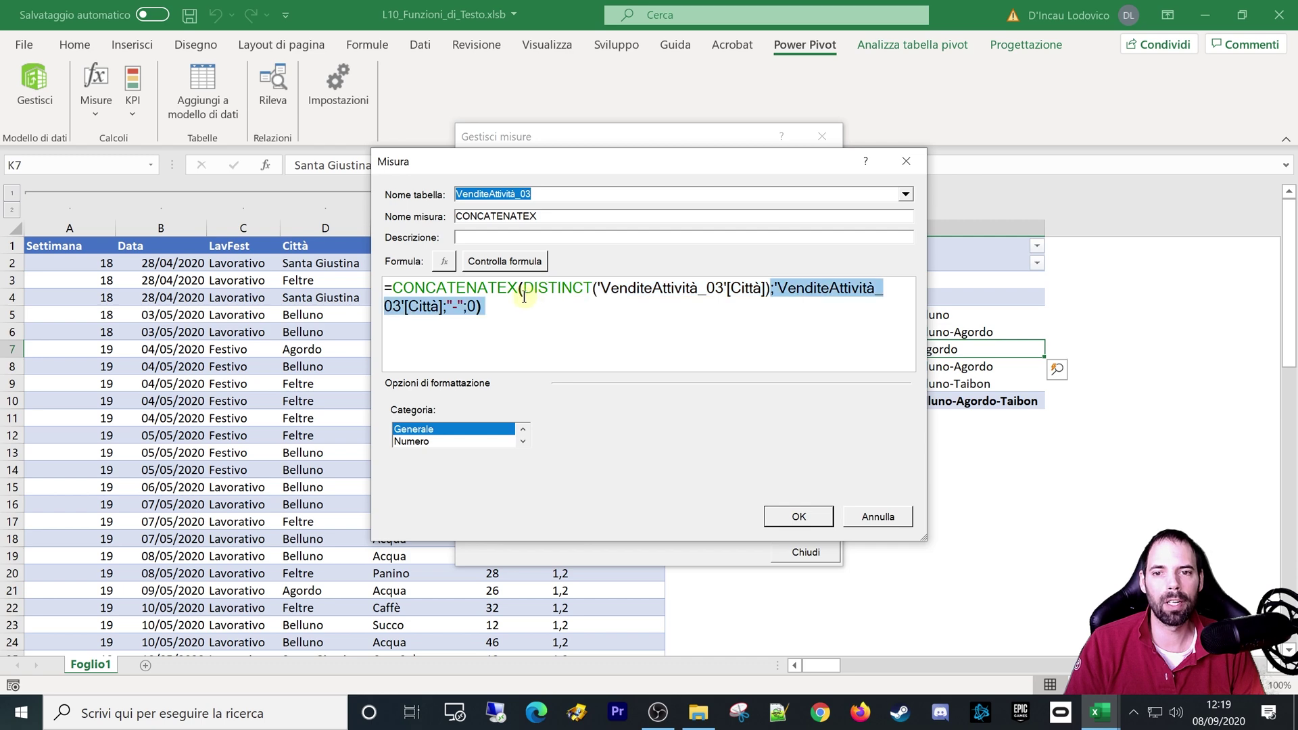
left_click(466, 288)
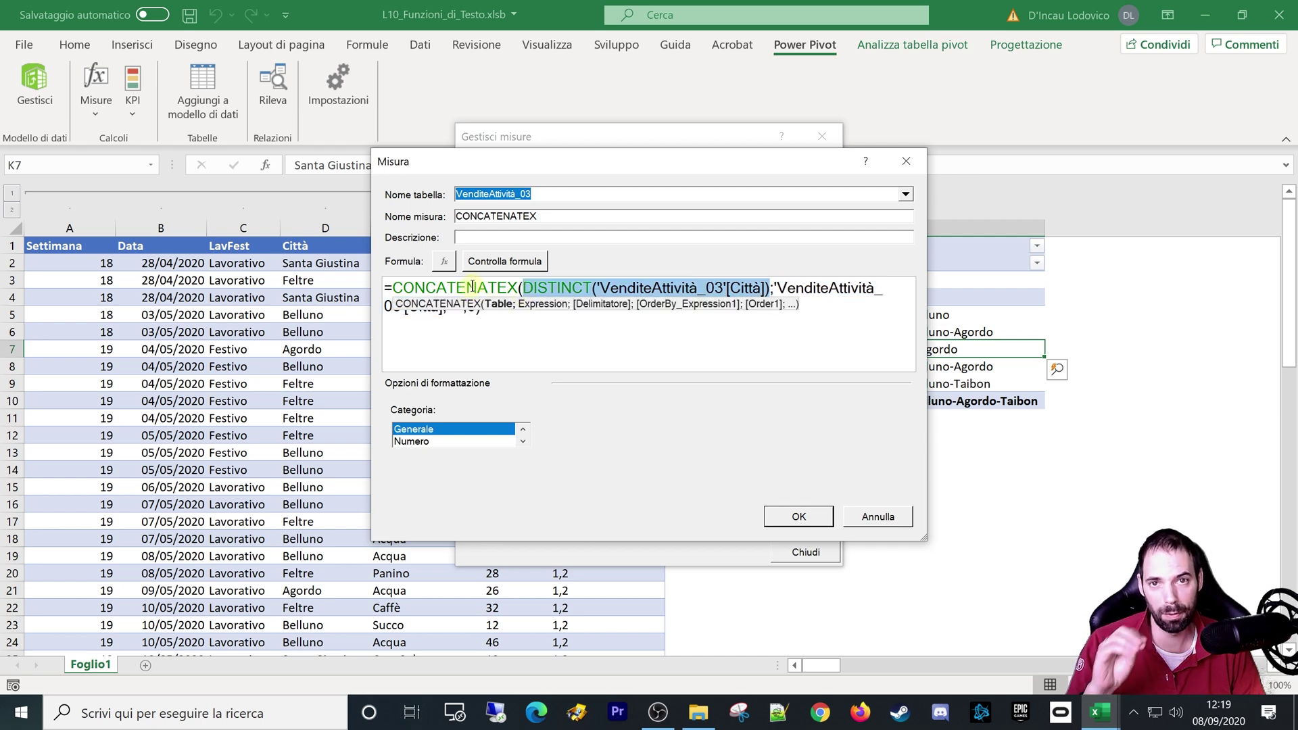
left_click(800, 516)
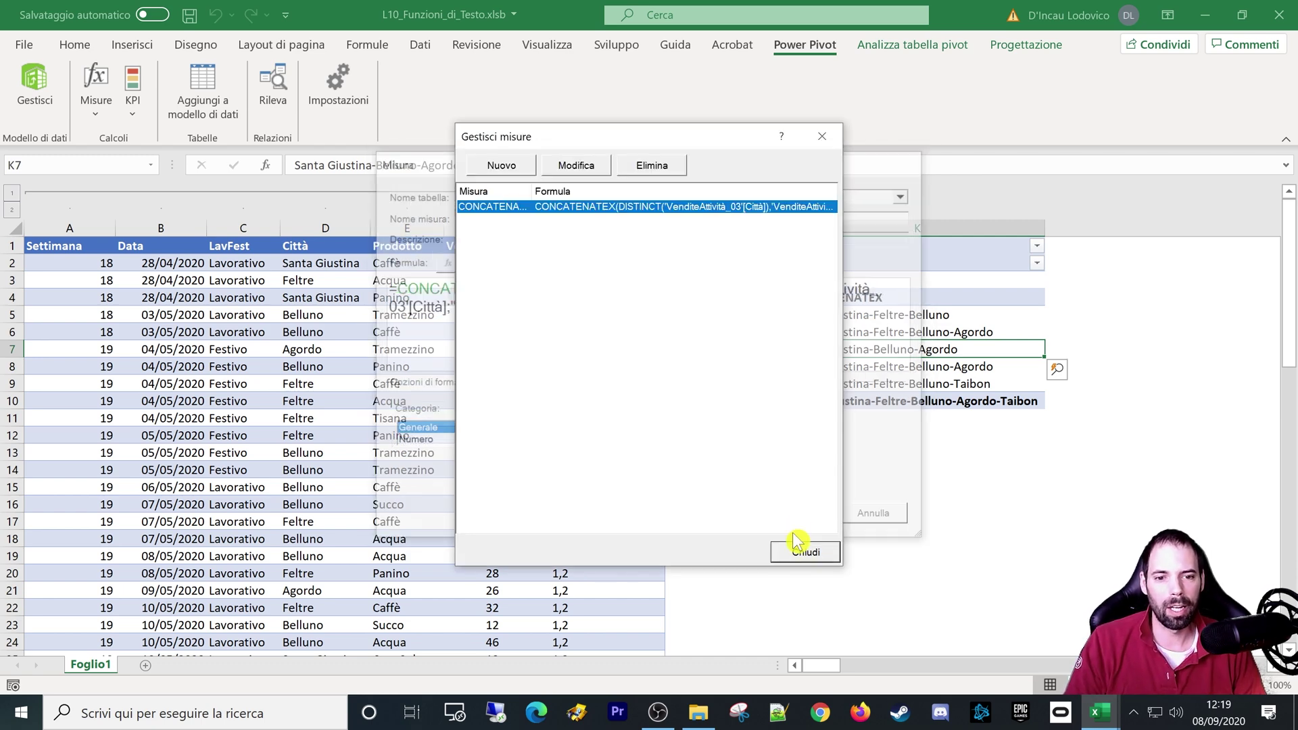
left_click(801, 550)
left_click(770, 372)
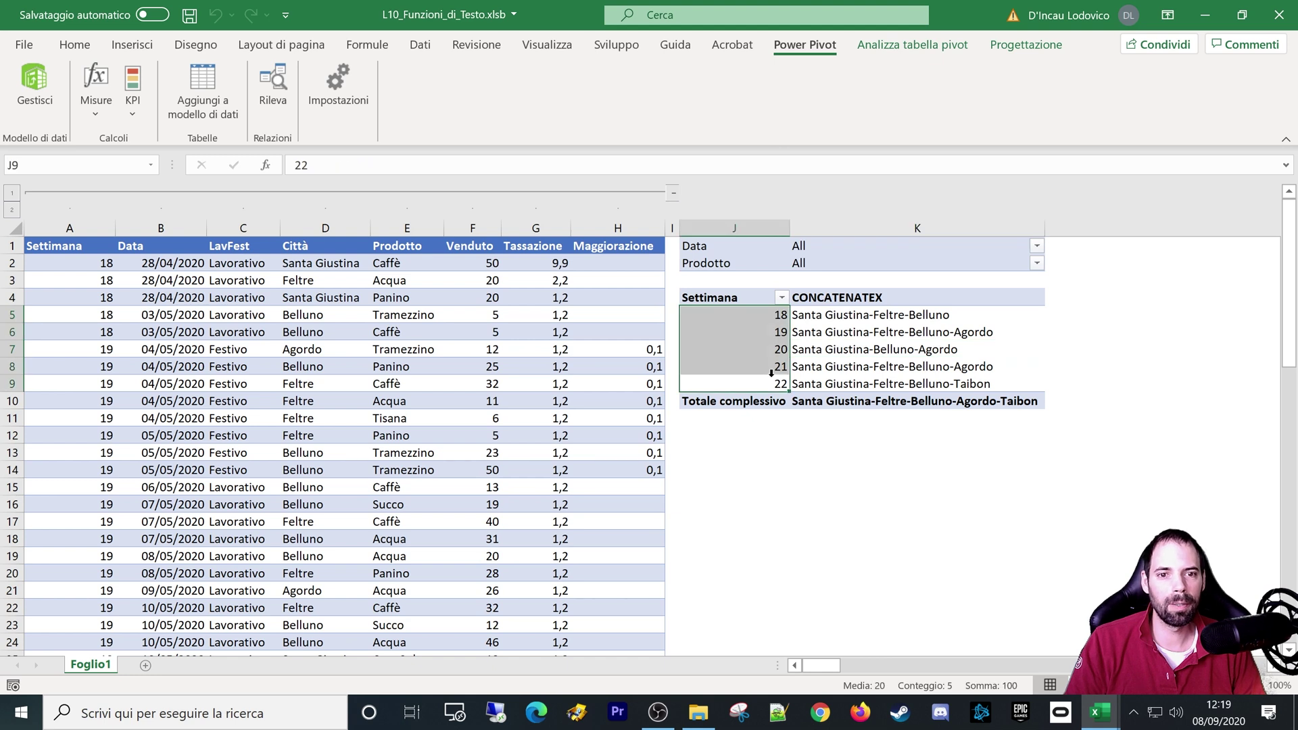